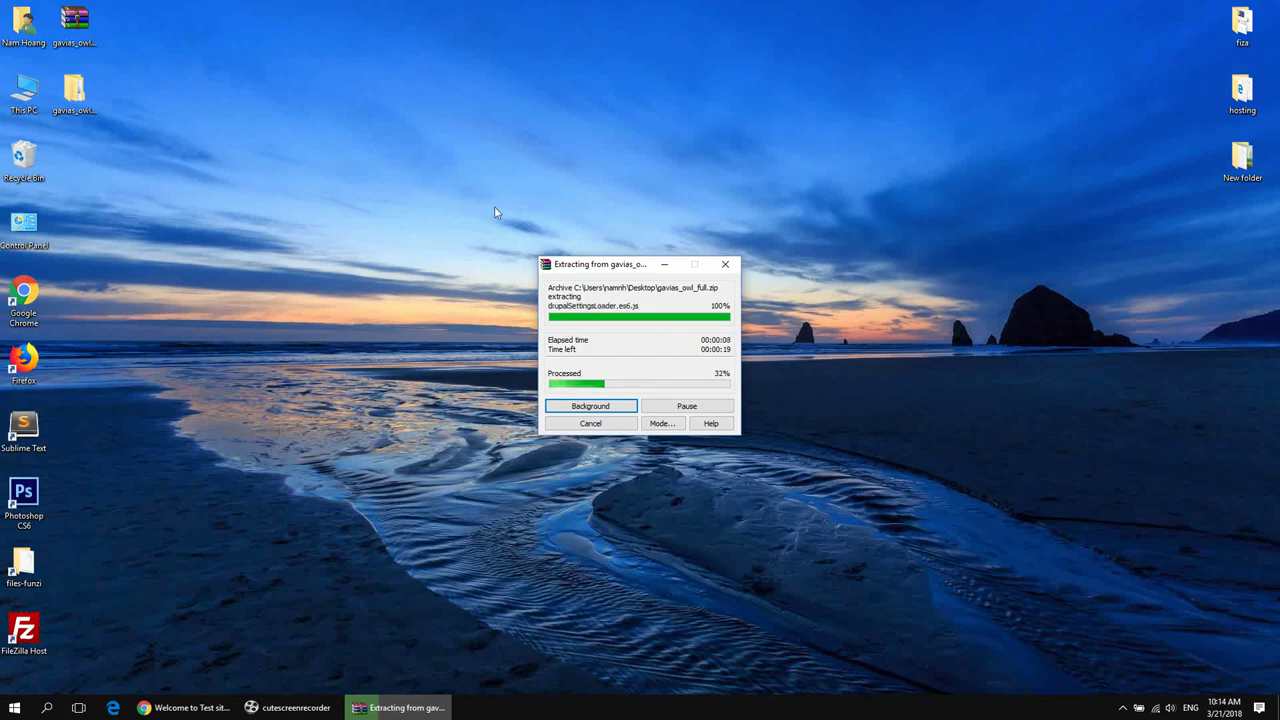
# - Open the existing-installation folder inside the extracted gavias_owl_full folder on the desktop
pyautogui.moveTo(605, 268); pyautogui.dragTo(596, 238)
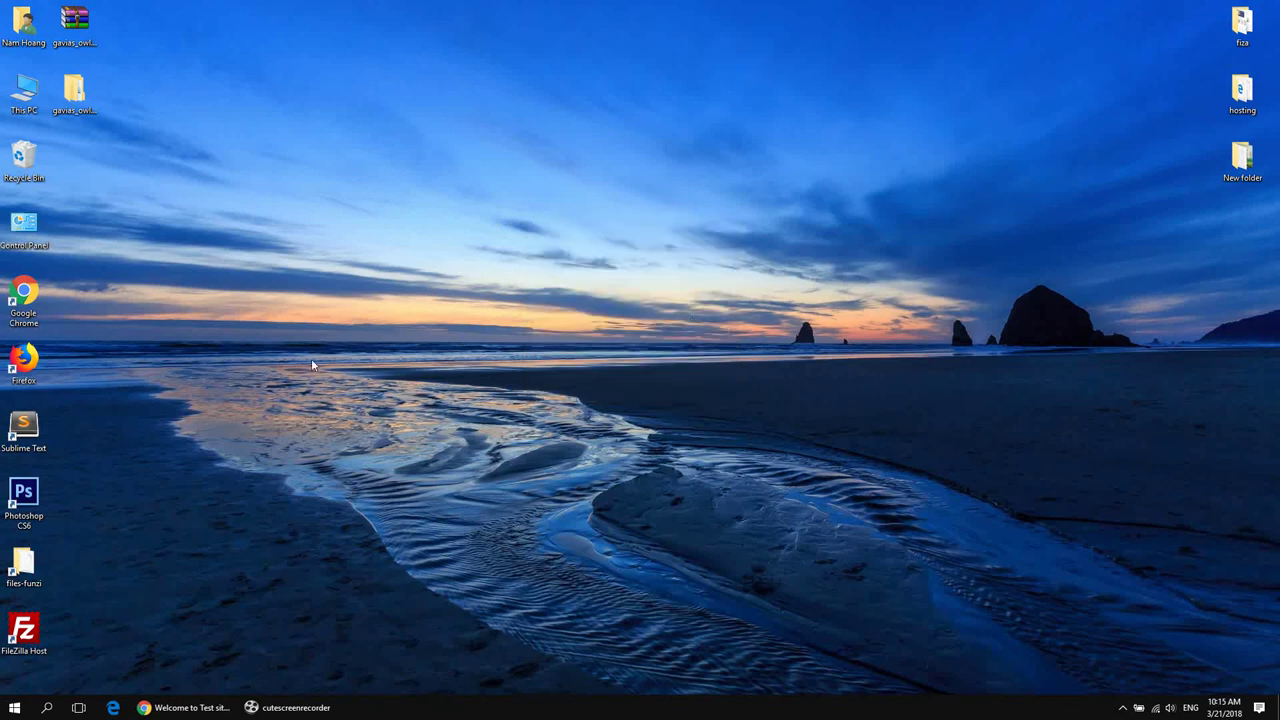
pyautogui.click(70, 110)
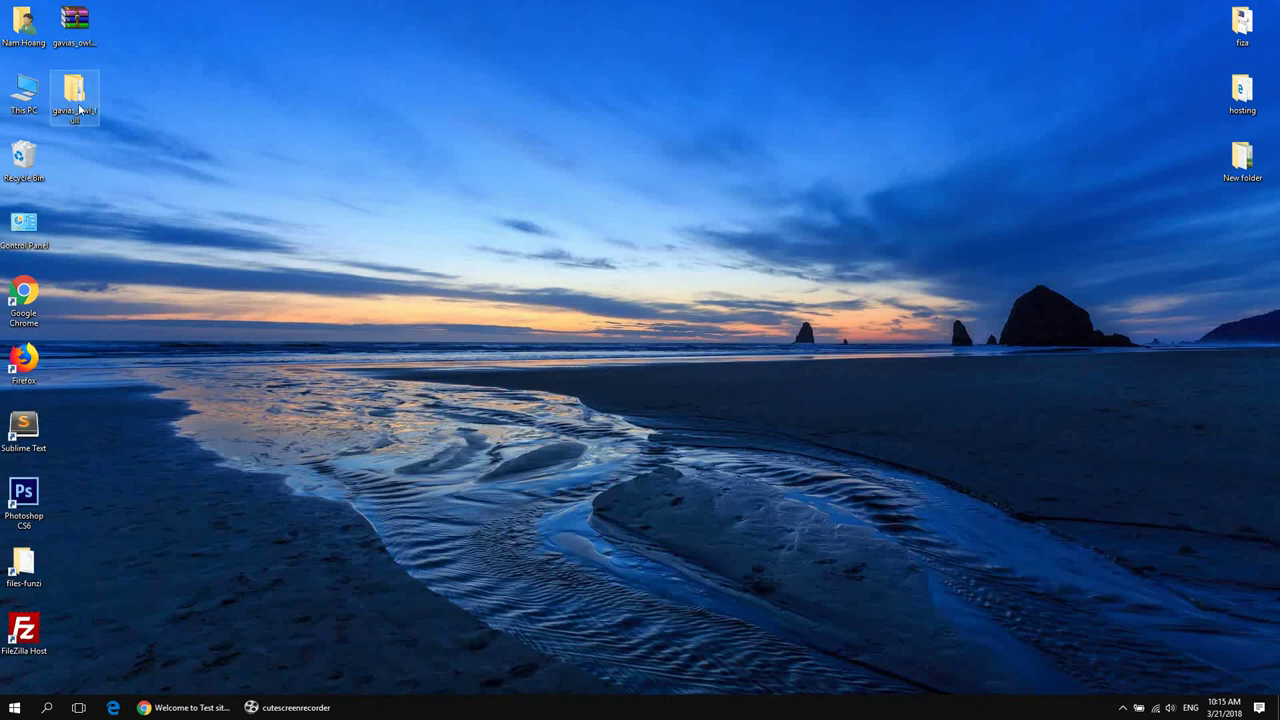
pyautogui.doubleClick(79, 110)
pyautogui.click(841, 172)
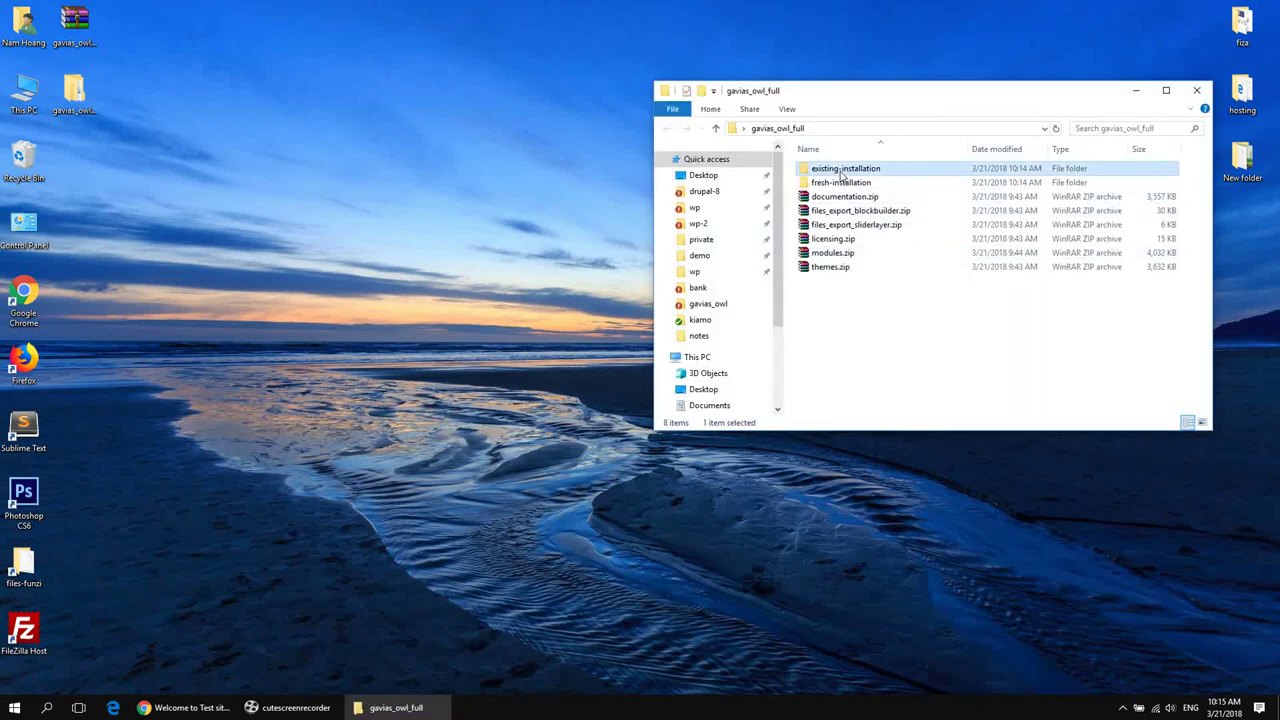
pyautogui.doubleClick(841, 172)
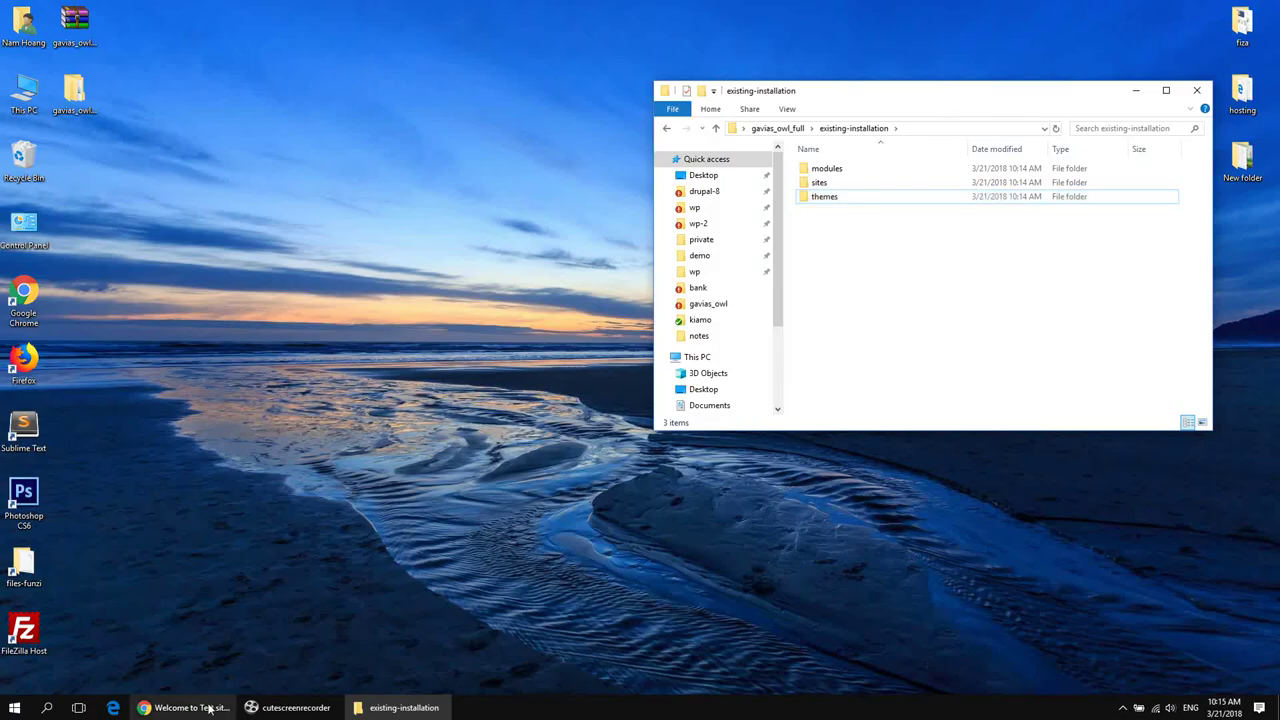
# - Check the test site's address in Chrome and open its drupal-8 folder under xampp\htdocs in a second File Explorer window
pyautogui.click(217, 705)
pyautogui.moveTo(118, 30); pyautogui.dragTo(160, 31)
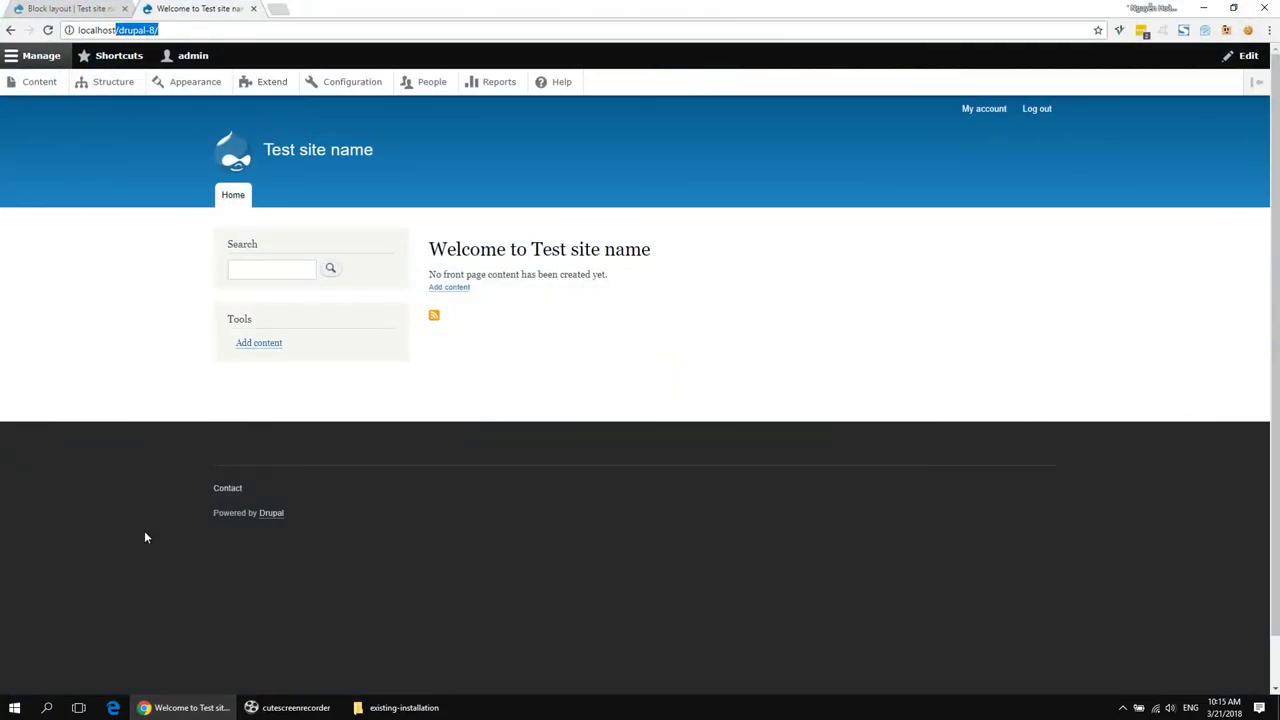
pyautogui.click(174, 708)
pyautogui.doubleClick(24, 95)
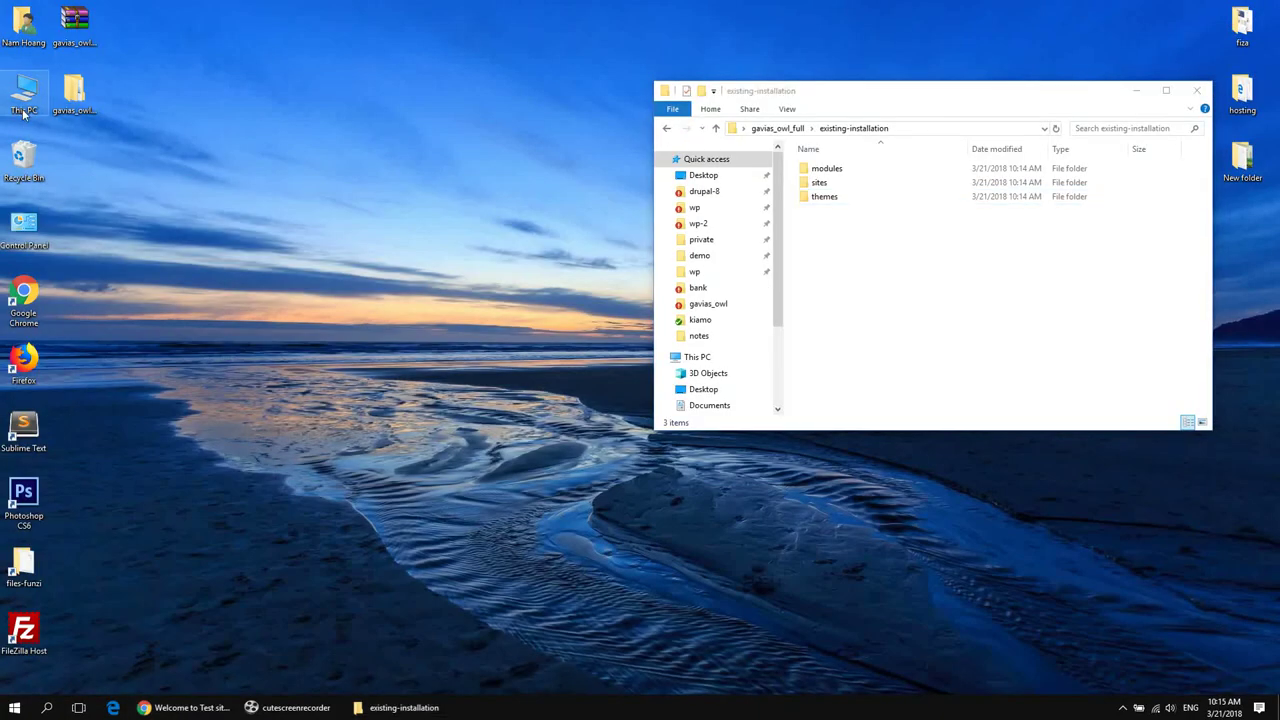
pyautogui.scroll(1, 754, 270)
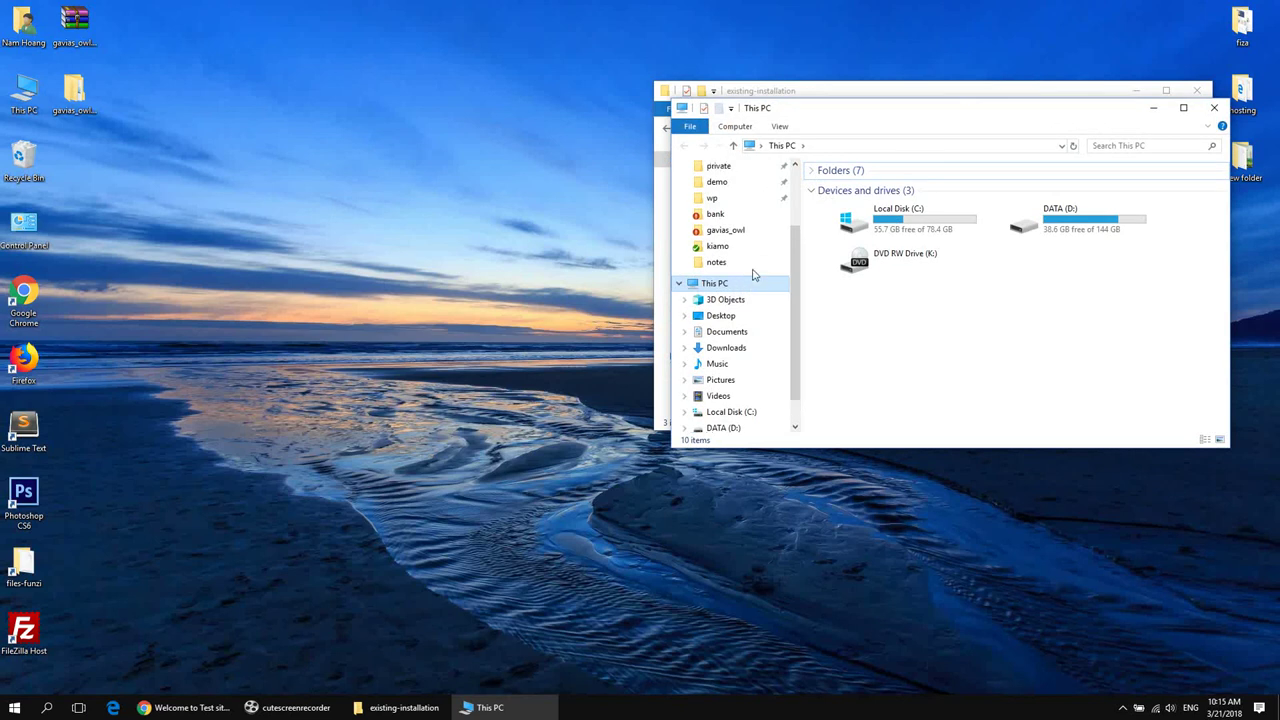
pyautogui.click(719, 166)
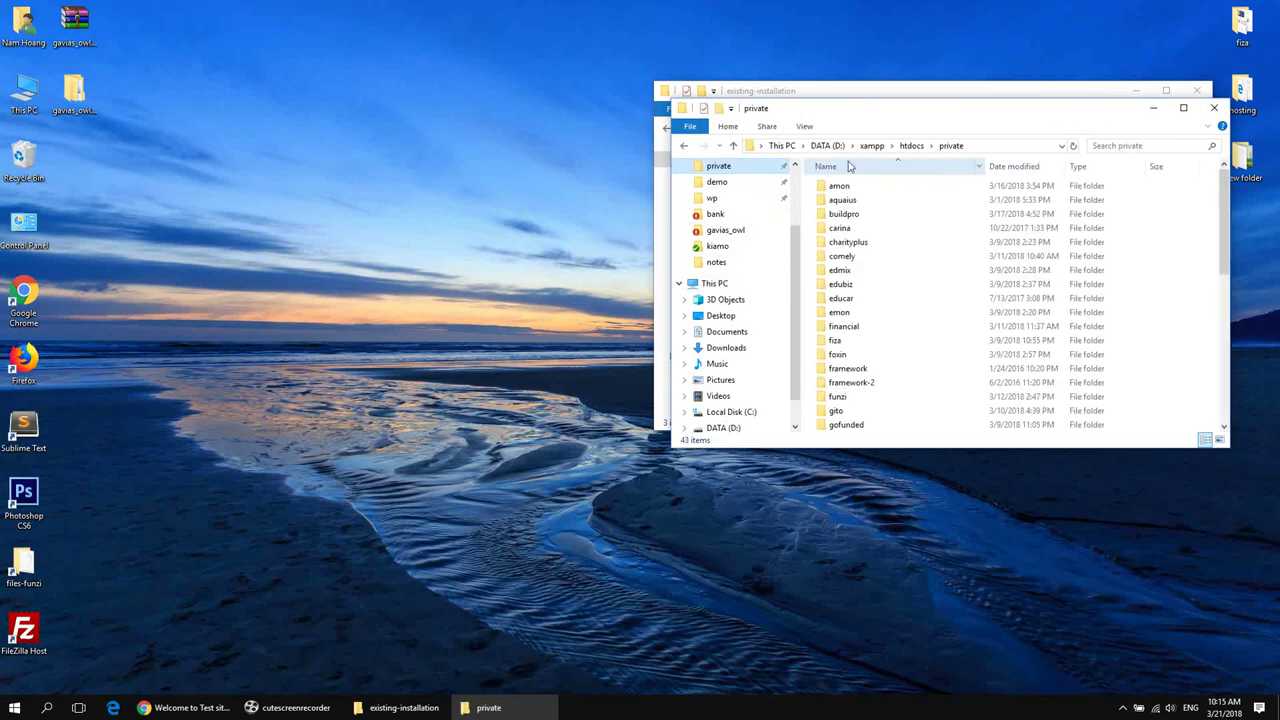
pyautogui.click(907, 145)
pyautogui.doubleClick(851, 256)
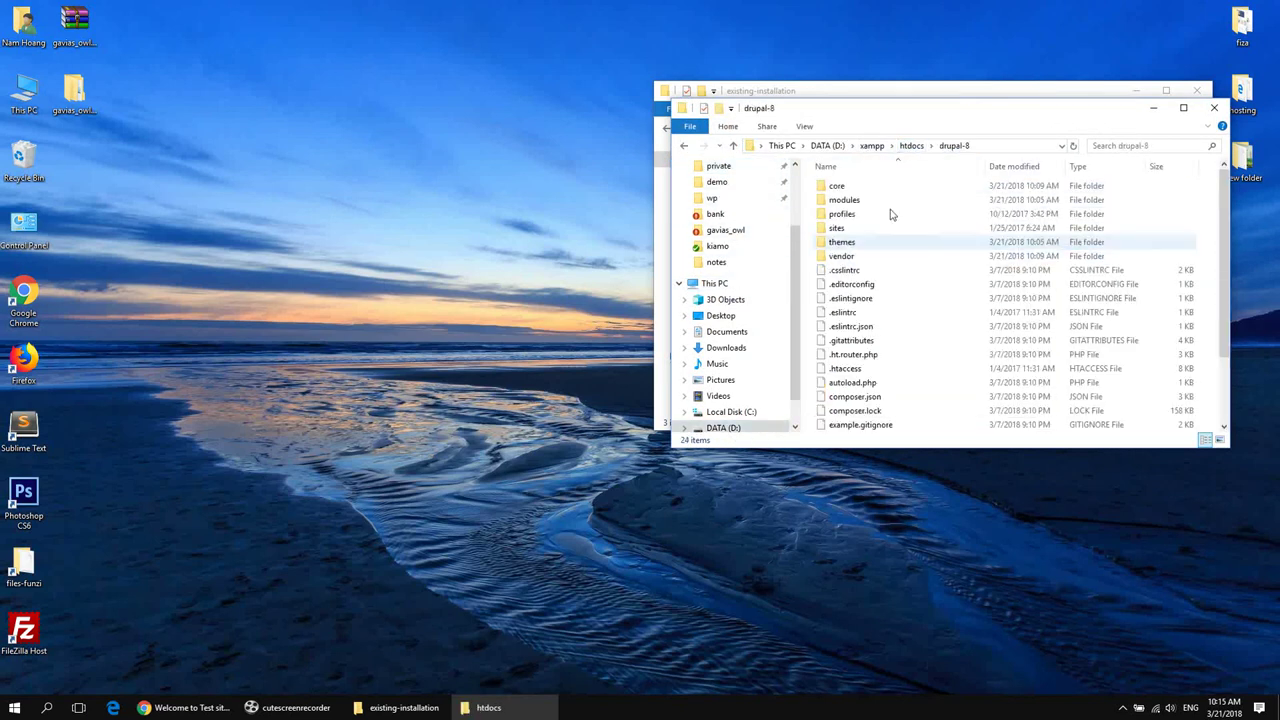
pyautogui.click(880, 146)
pyautogui.click(684, 145)
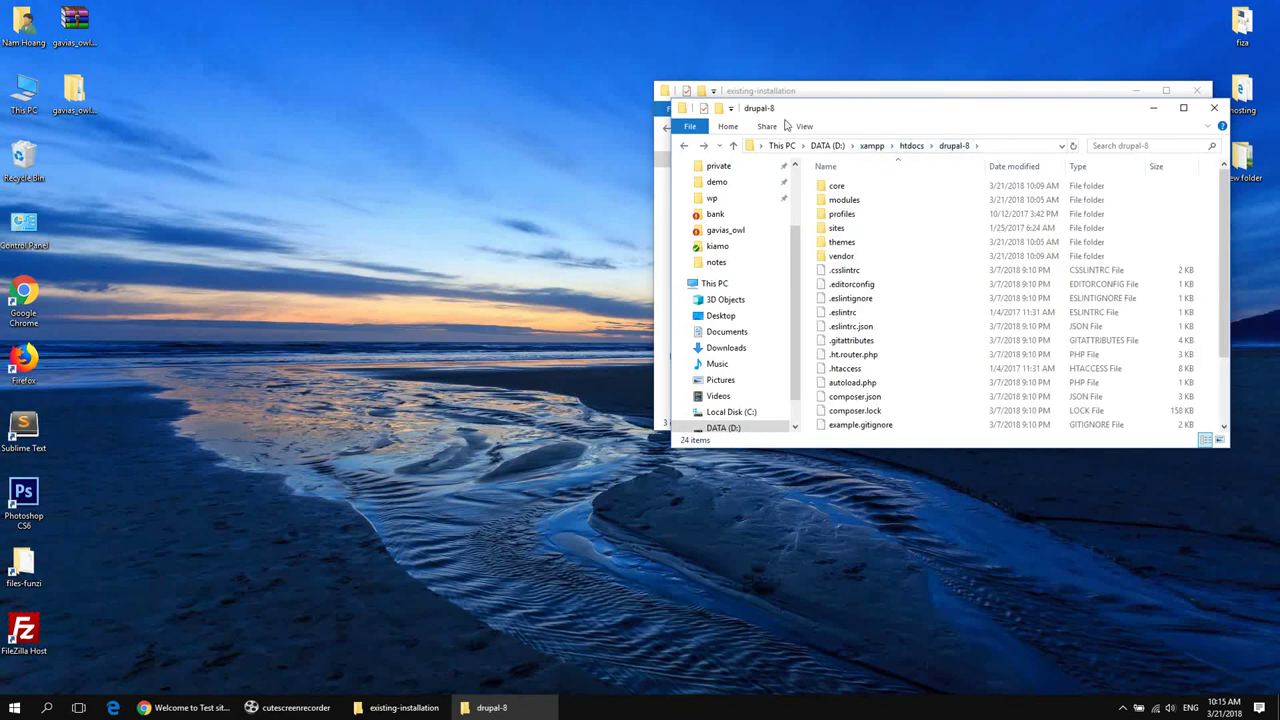
# - Place the two folder windows side by side and copy everything from existing-installation's modules folder into drupal-8's modules folder
pyautogui.moveTo(825, 93); pyautogui.dragTo(140, 115)
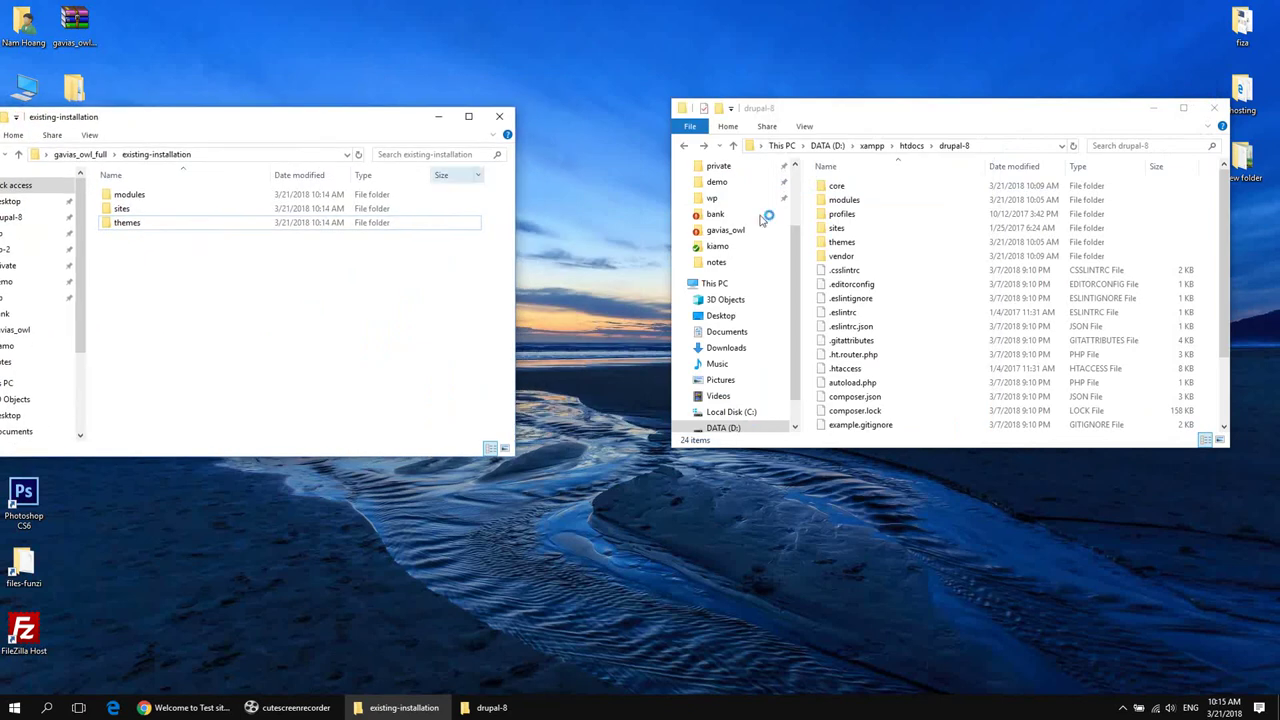
pyautogui.doubleClick(845, 201)
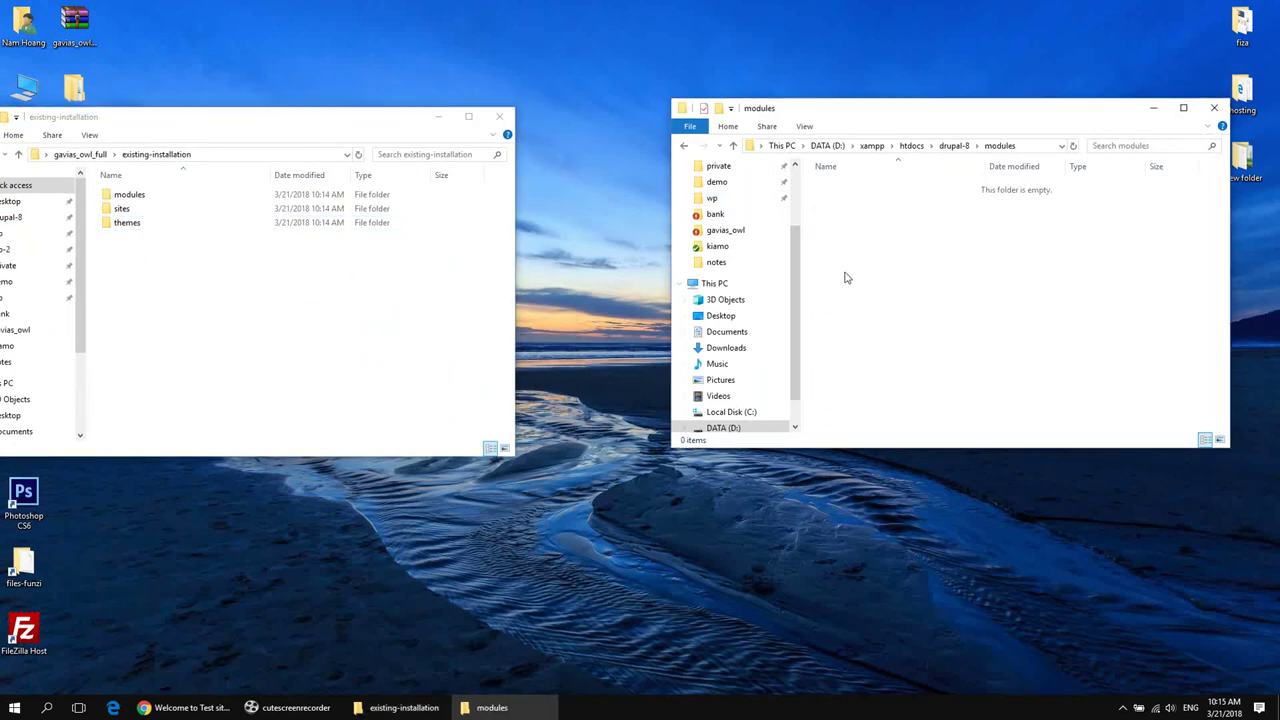
pyautogui.doubleClick(148, 196)
pyautogui.hotkey('ctrl', 'a')
pyautogui.moveTo(155, 245); pyautogui.dragTo(849, 277)
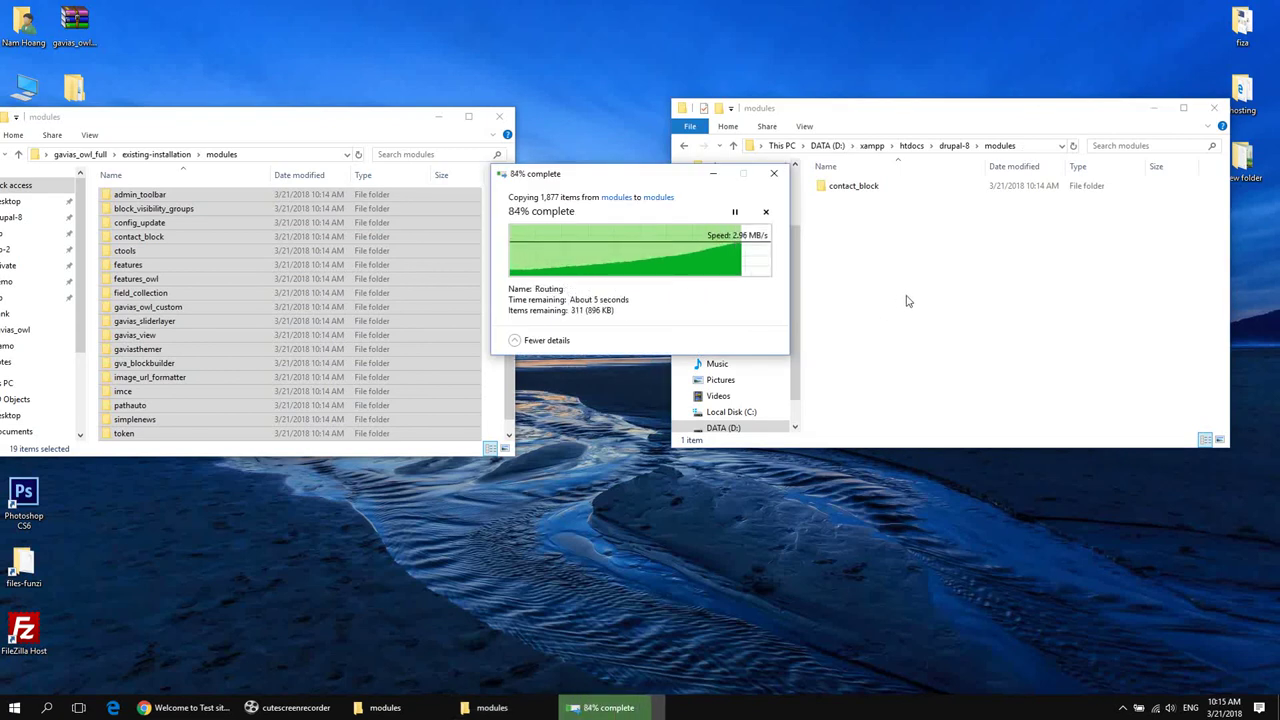
# - Copy the default folder from existing-installation's sites folder into drupal-8's sites folder
pyautogui.click(954, 145)
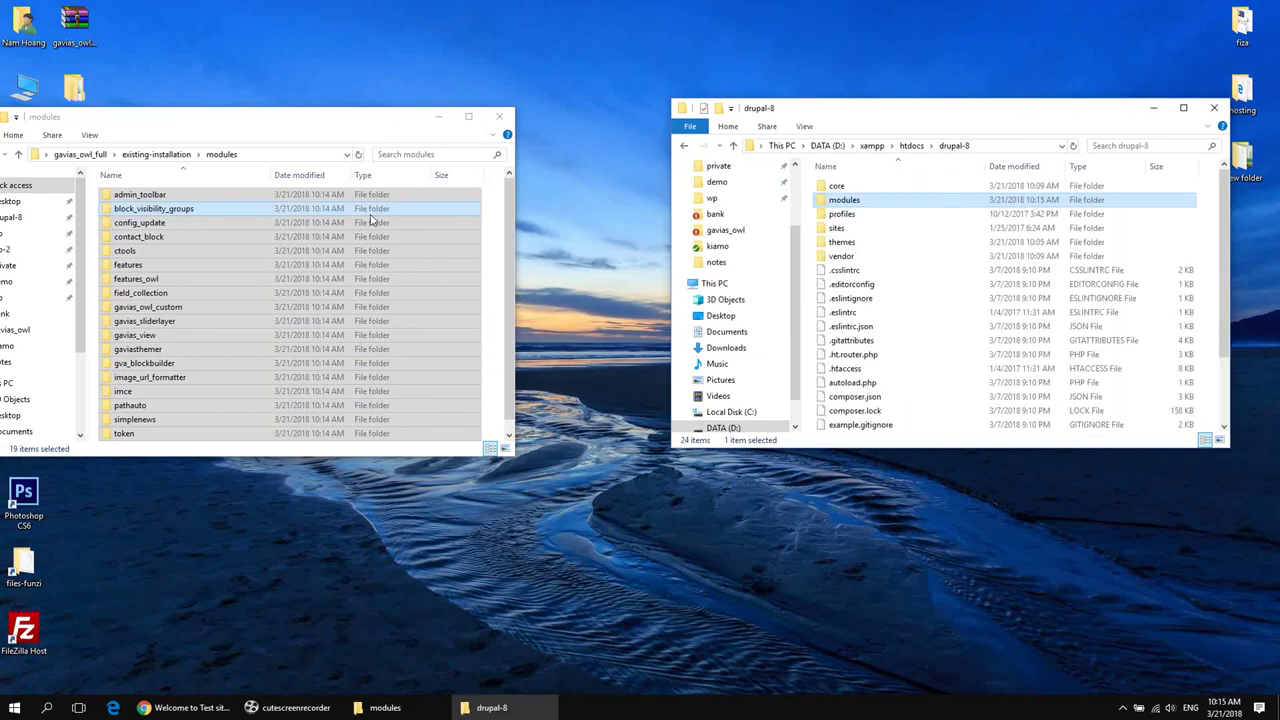
pyautogui.click(160, 154)
pyautogui.doubleClick(135, 208)
pyautogui.doubleClick(838, 228)
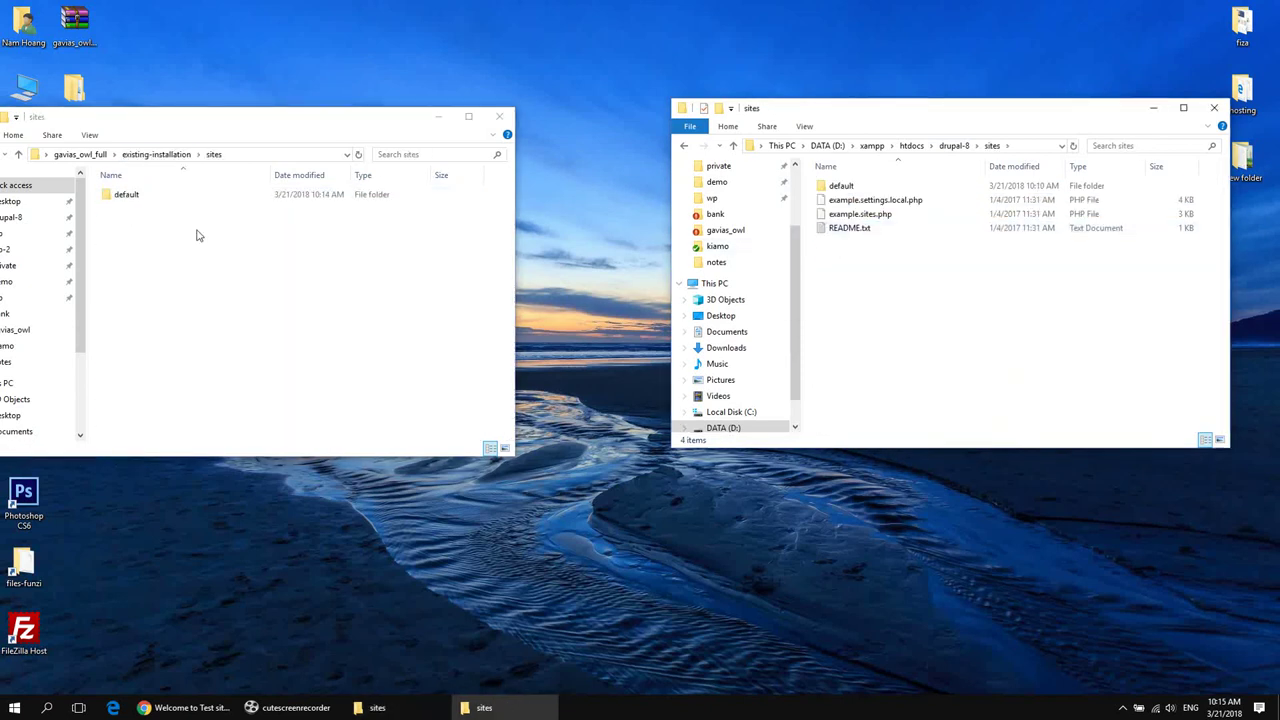
pyautogui.click(118, 198)
pyautogui.moveTo(118, 198); pyautogui.dragTo(886, 317)
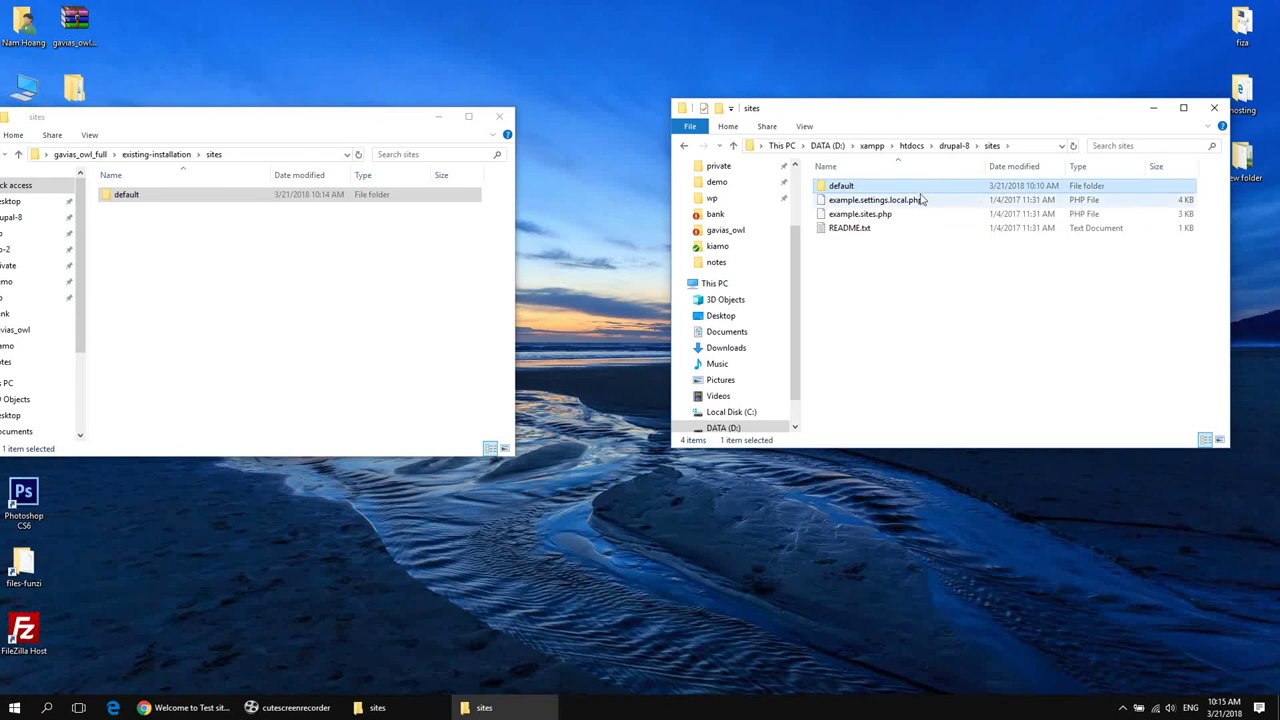
# - Copy the gavias_owl folder from existing-installation's themes folder into drupal-8's themes folder
pyautogui.click(953, 146)
pyautogui.click(160, 154)
pyautogui.doubleClick(135, 222)
pyautogui.doubleClick(842, 242)
pyautogui.moveTo(134, 198); pyautogui.dragTo(888, 290)
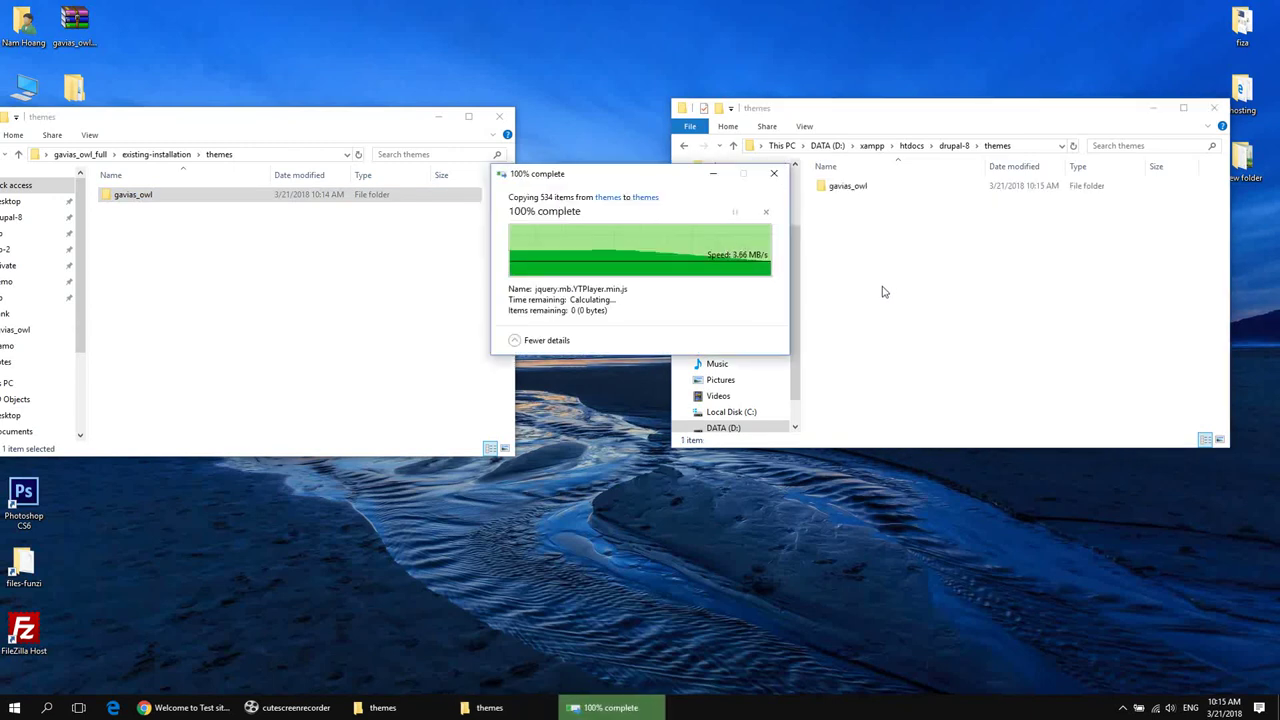
# - Switch to Chrome and install the Gavias Owl 8.x theme as the Drupal site's default theme
pyautogui.click(178, 707)
pyautogui.click(182, 90)
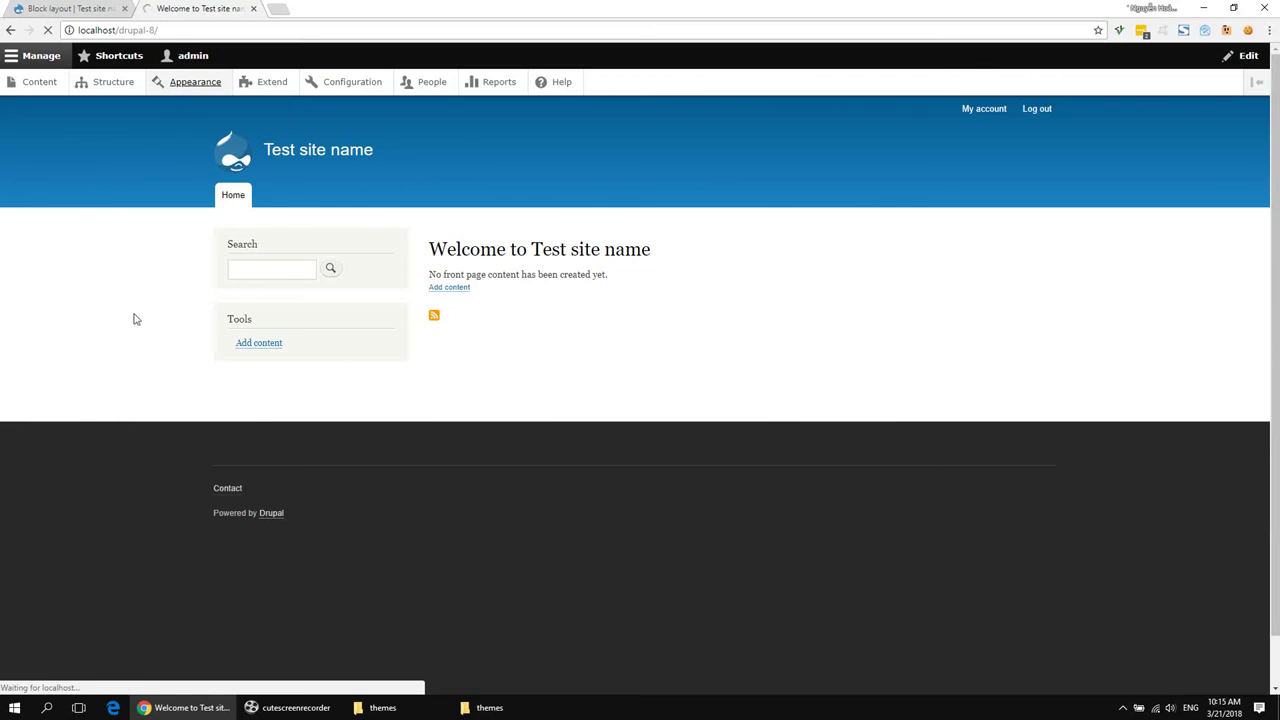
pyautogui.scroll(-3, 247, 539)
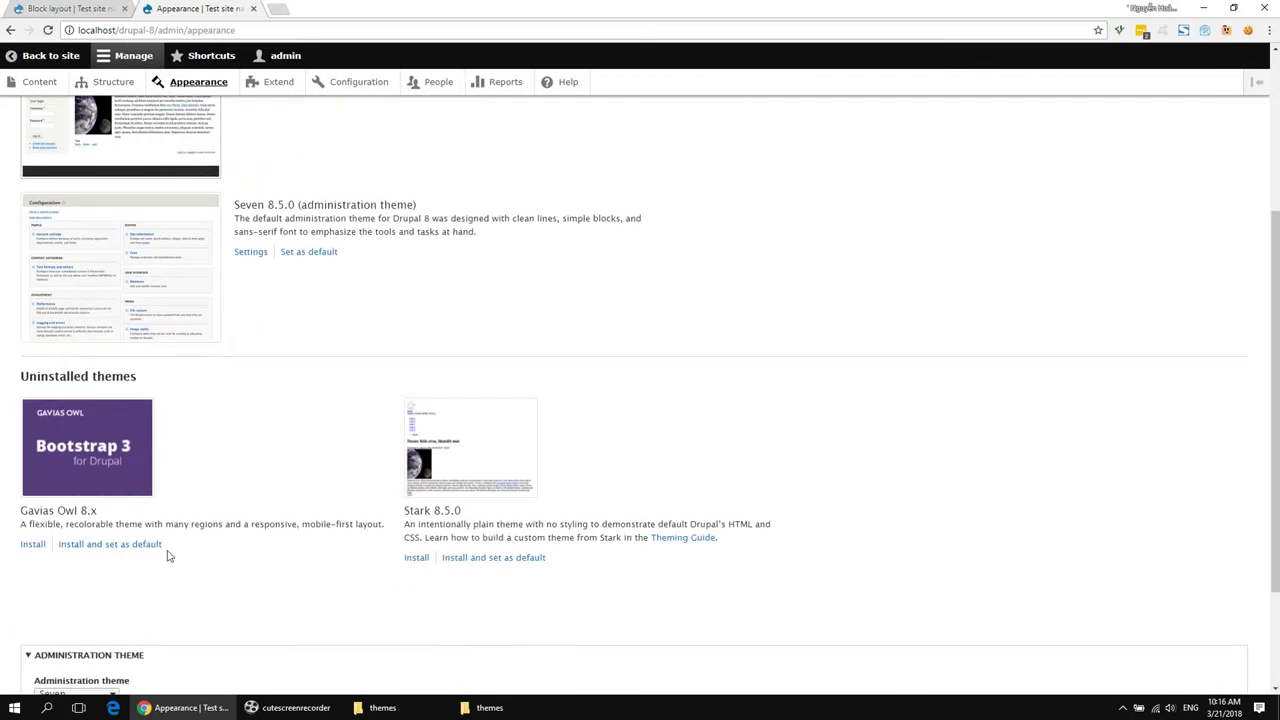
pyautogui.click(110, 544)
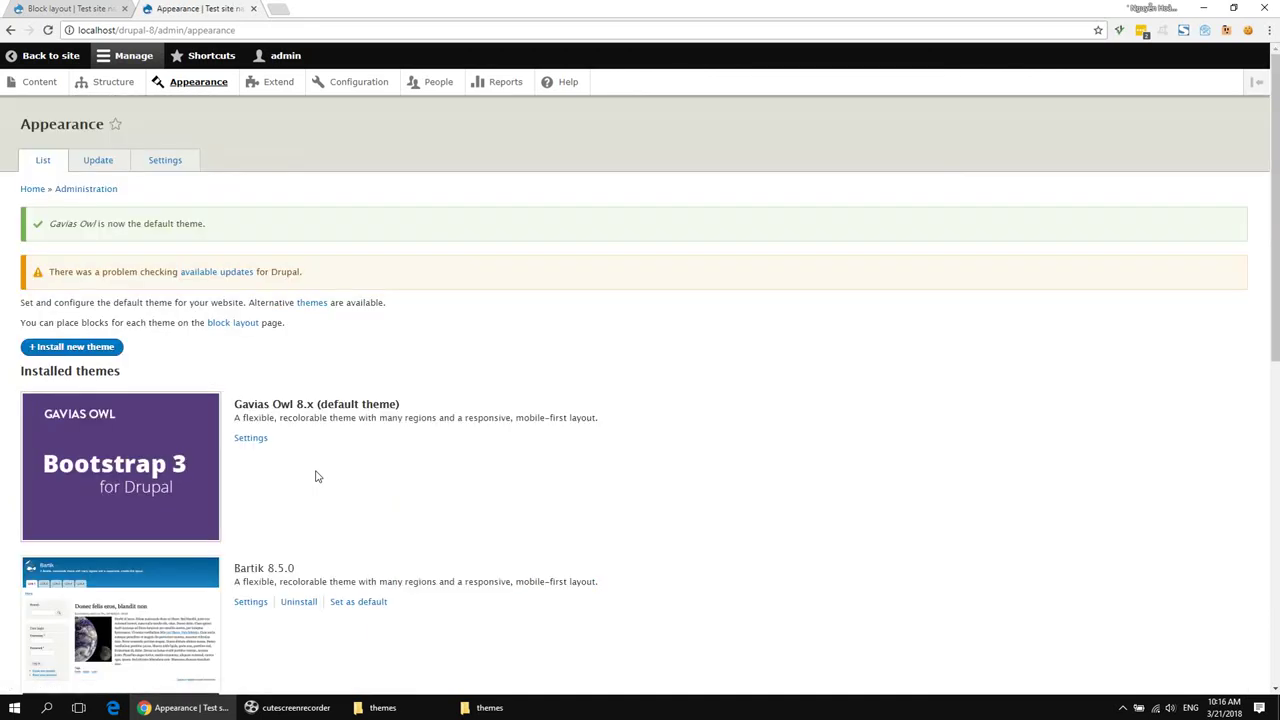
# - Filter the site's modules by "gav" and install Gavias Block Builder v2, OWL Themer, SliderLayer, Custom View and Themer
pyautogui.click(276, 82)
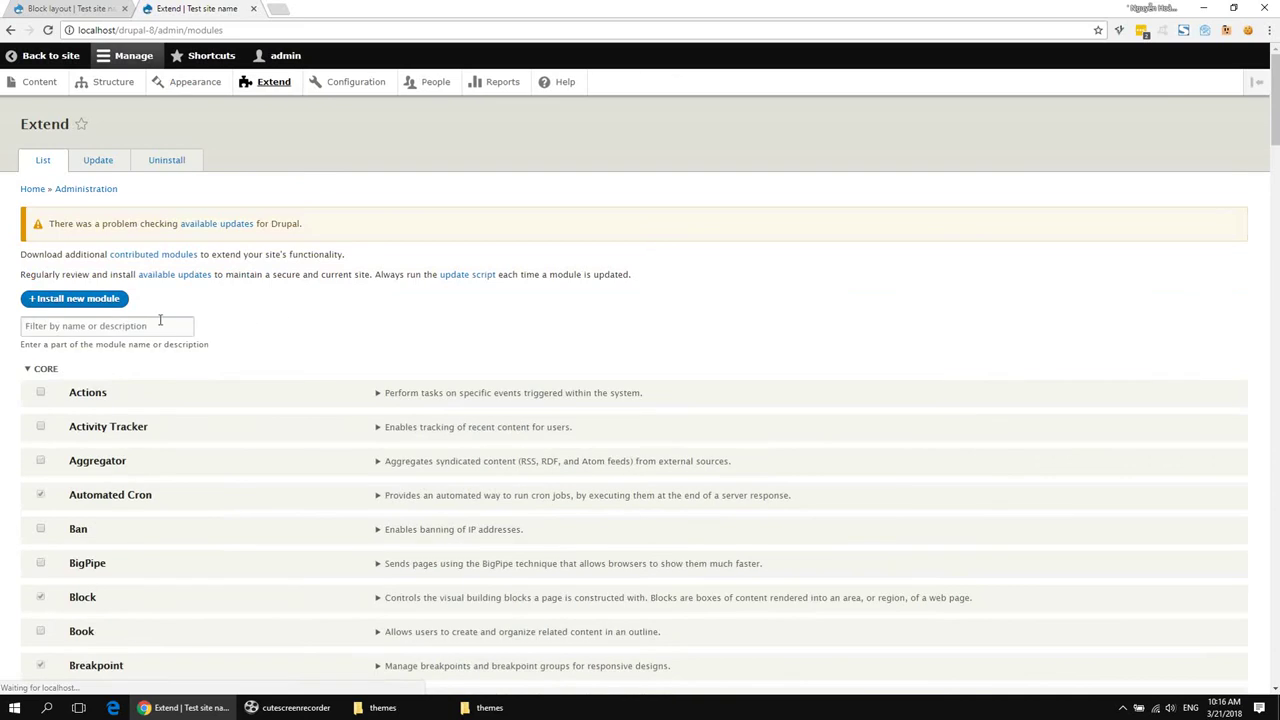
pyautogui.write('gav')
pyautogui.click(126, 401)
pyautogui.click(117, 460)
pyautogui.click(117, 494)
pyautogui.click(110, 562)
pyautogui.click(52, 616)
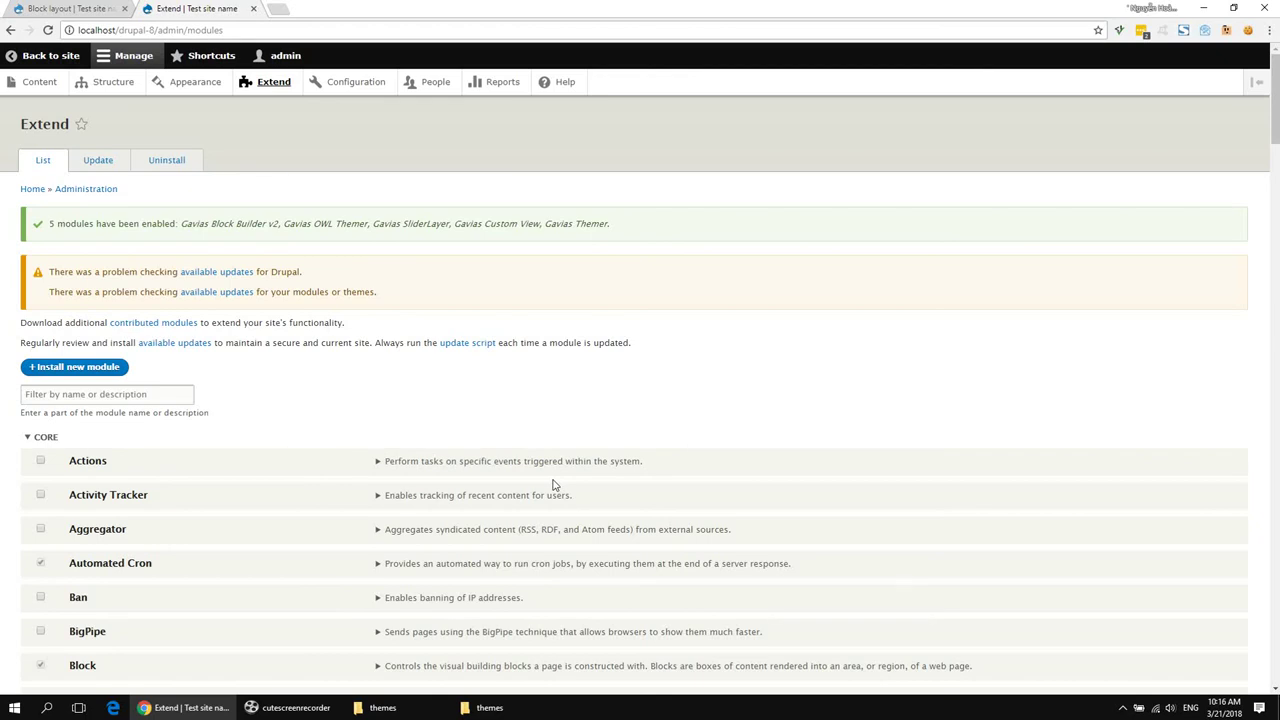
# - Filter the modules by "fea" and install Features OWL together with its required modules
pyautogui.click(172, 400)
pyautogui.write('fea')
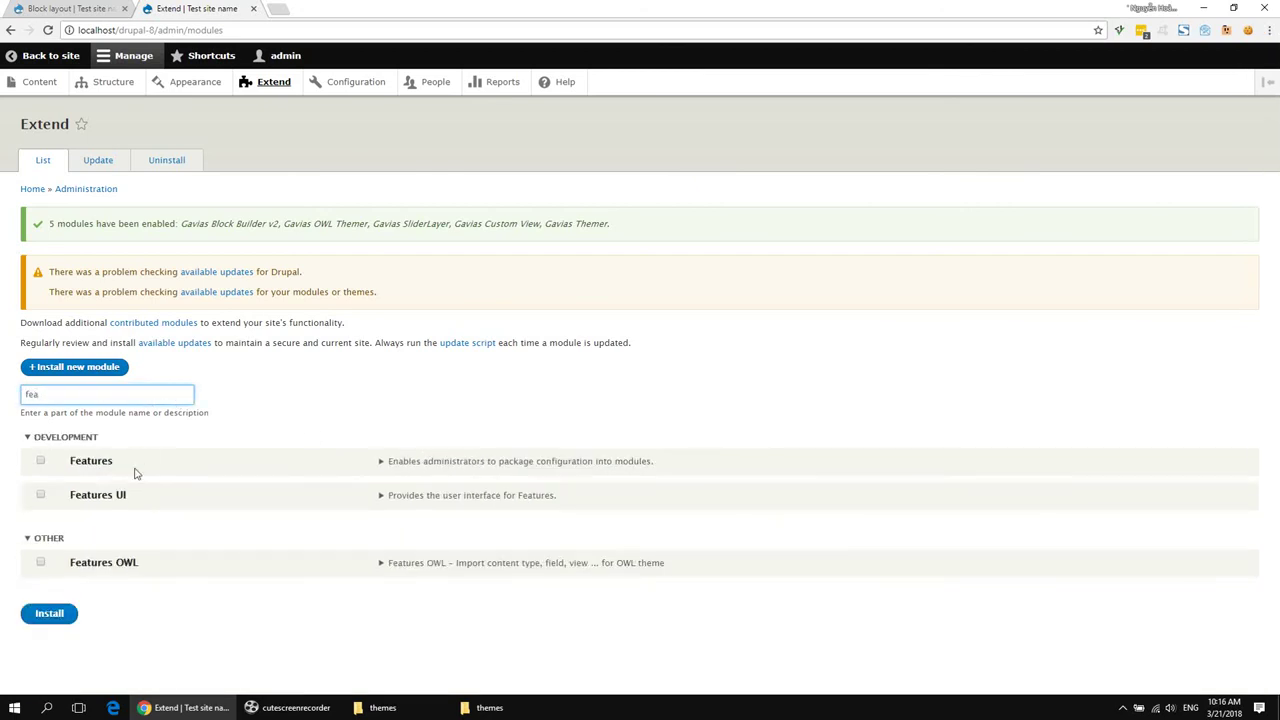
pyautogui.doubleClick(140, 566)
pyautogui.click(128, 594)
pyautogui.click(122, 566)
pyautogui.click(49, 613)
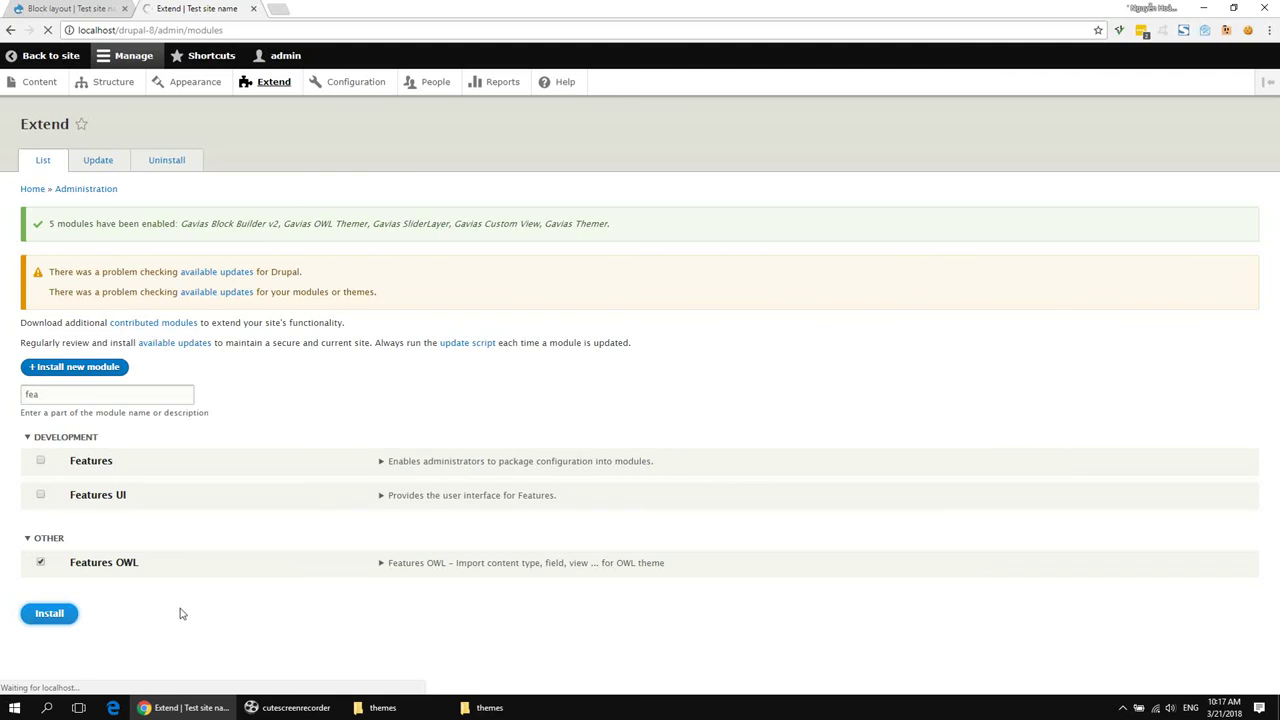
pyautogui.click(58, 220)
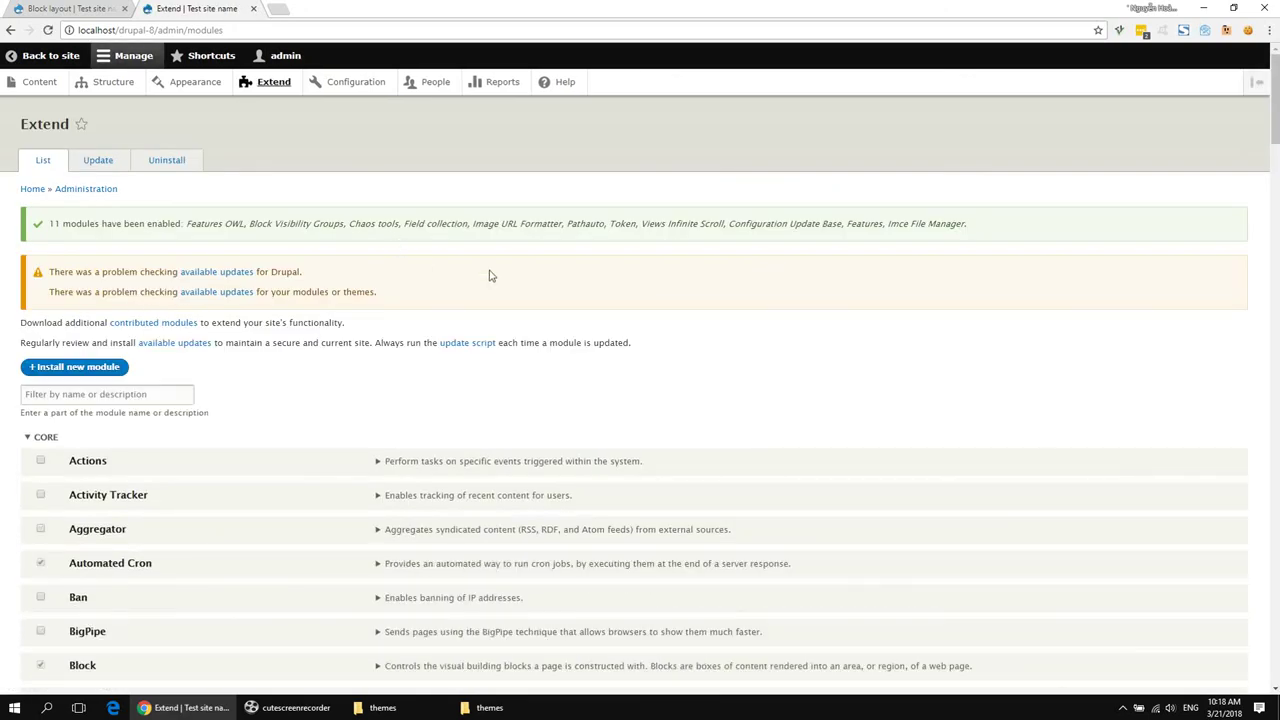
# - In the Gavias Owl block layout, assign the Search block to the Search region and Breadcrumbs to the Breadcrumbs region
pyautogui.click(112, 82)
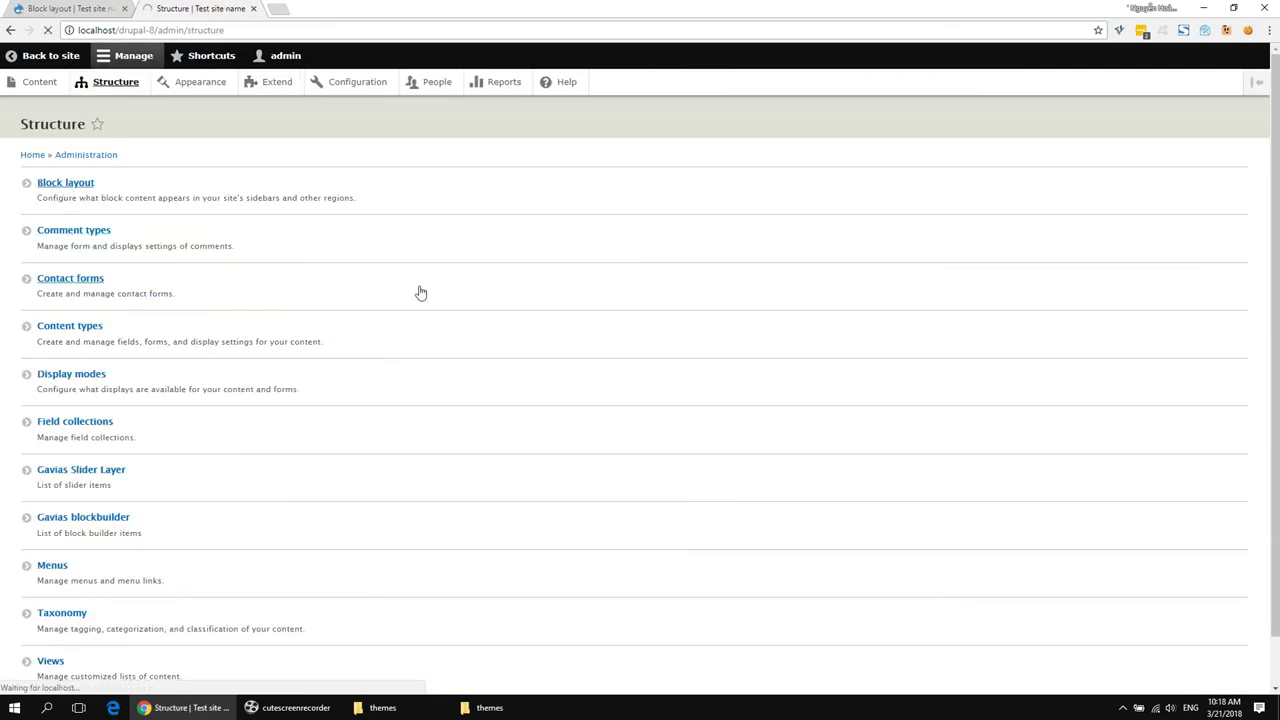
pyautogui.scroll(-2, 411, 371)
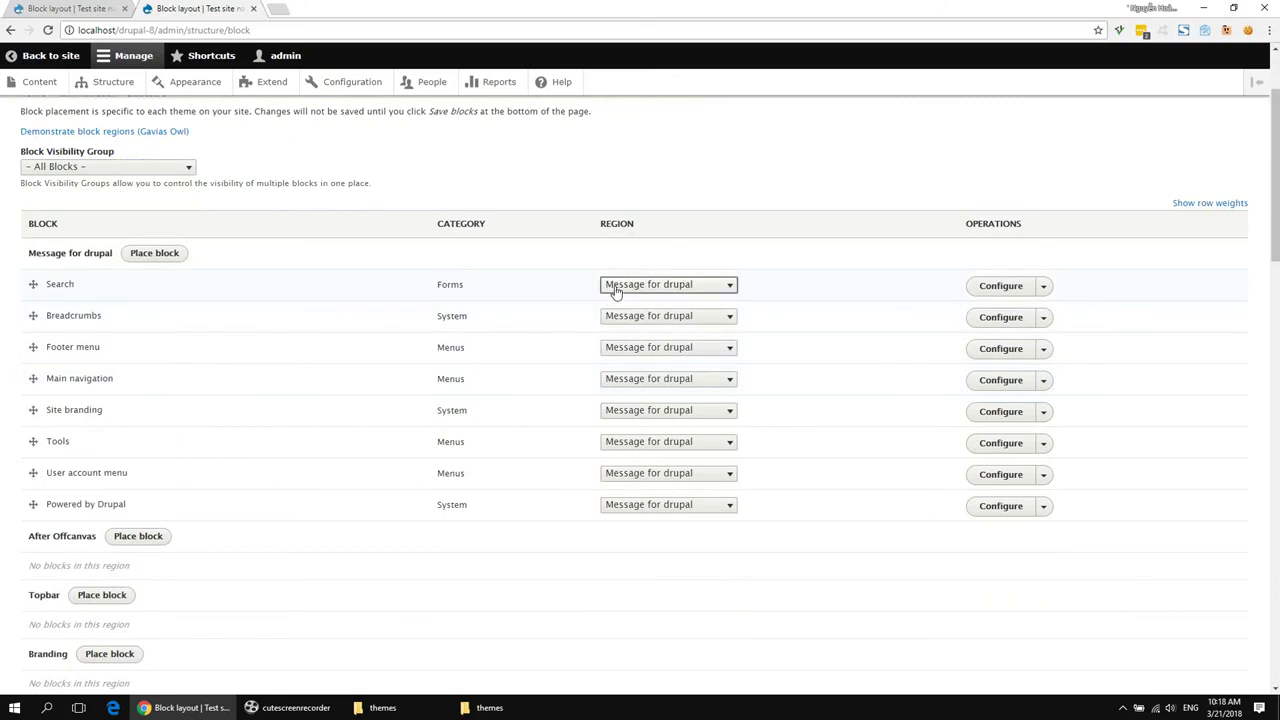
pyautogui.click(615, 288)
pyautogui.click(620, 358)
pyautogui.click(625, 331)
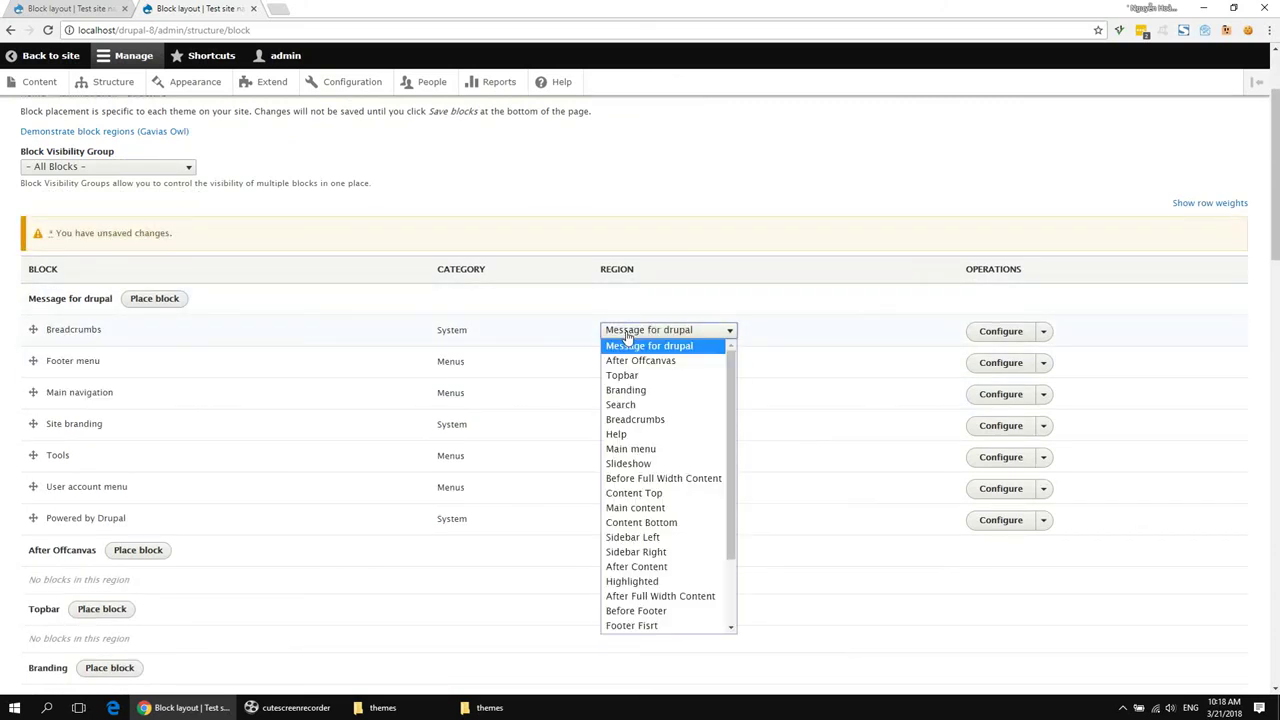
pyautogui.click(650, 419)
# - Assign the Footer menu block to the Other region, Main navigation to Main menu, and Site branding to Branding
pyautogui.click(643, 331)
pyautogui.scroll(-3, 640, 600)
pyautogui.click(640, 622)
pyautogui.click(648, 331)
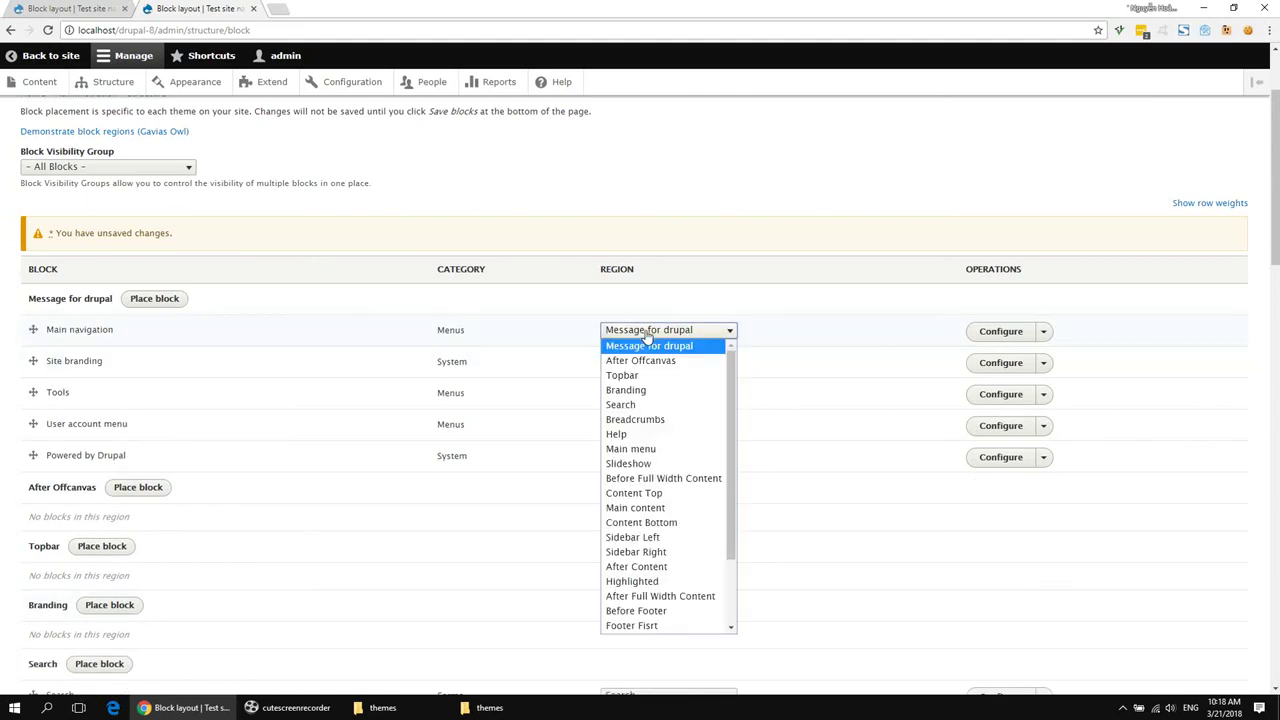
pyautogui.click(630, 449)
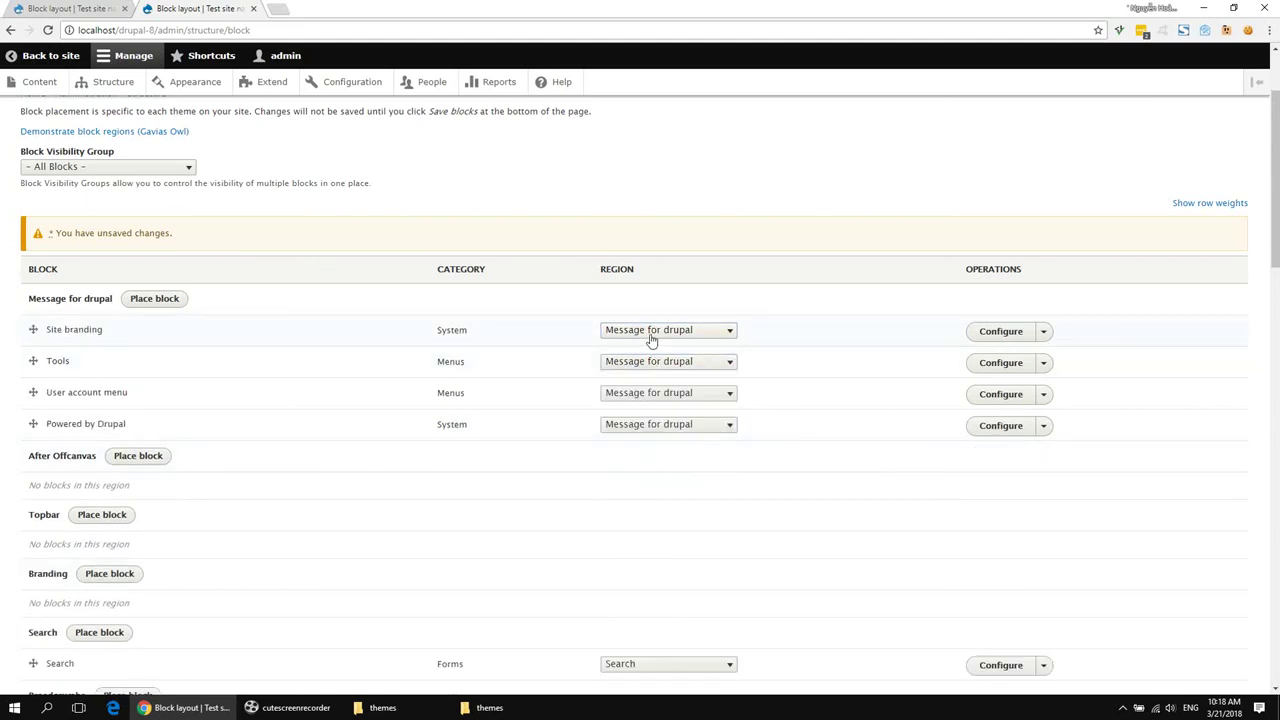
pyautogui.click(650, 332)
pyautogui.click(643, 392)
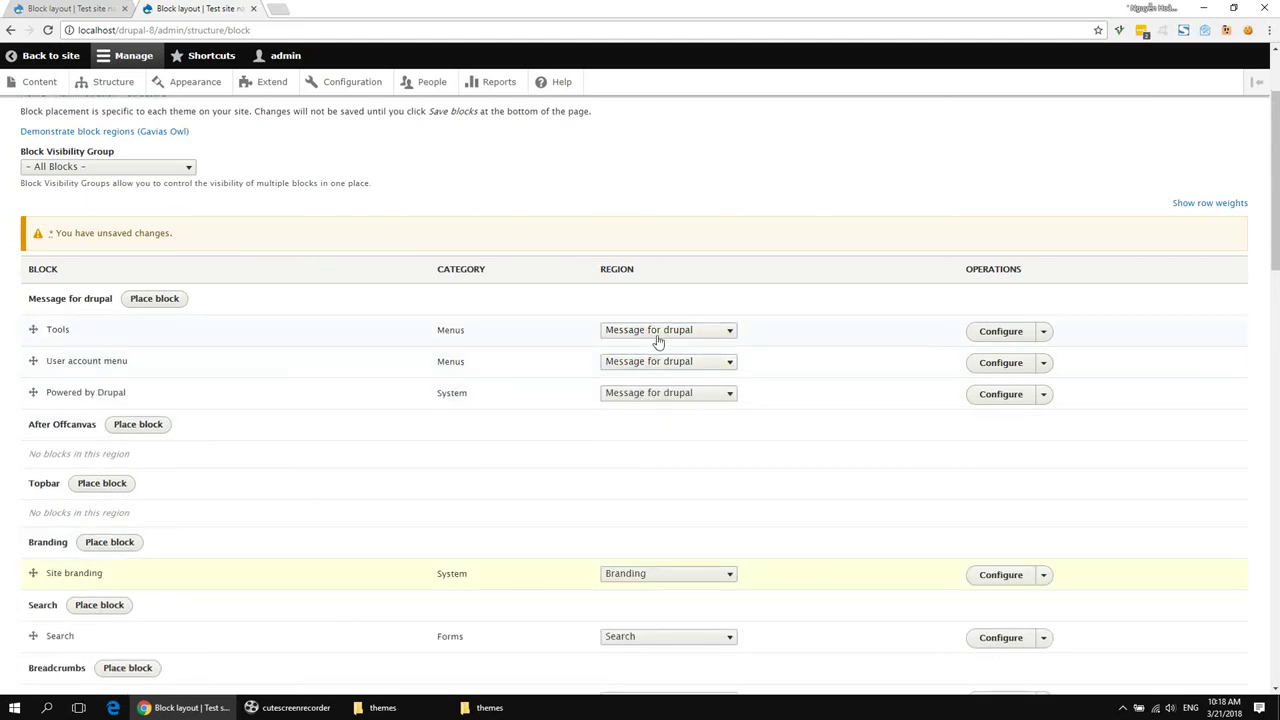
# - Move the Tools block out of the Message for drupal region, and assign User account menu and Powered by Drupal to Other
pyautogui.click(657, 344)
pyautogui.scroll(-3, 640, 560)
pyautogui.click(632, 610)
pyautogui.click(660, 330)
pyautogui.scroll(-2, 640, 580)
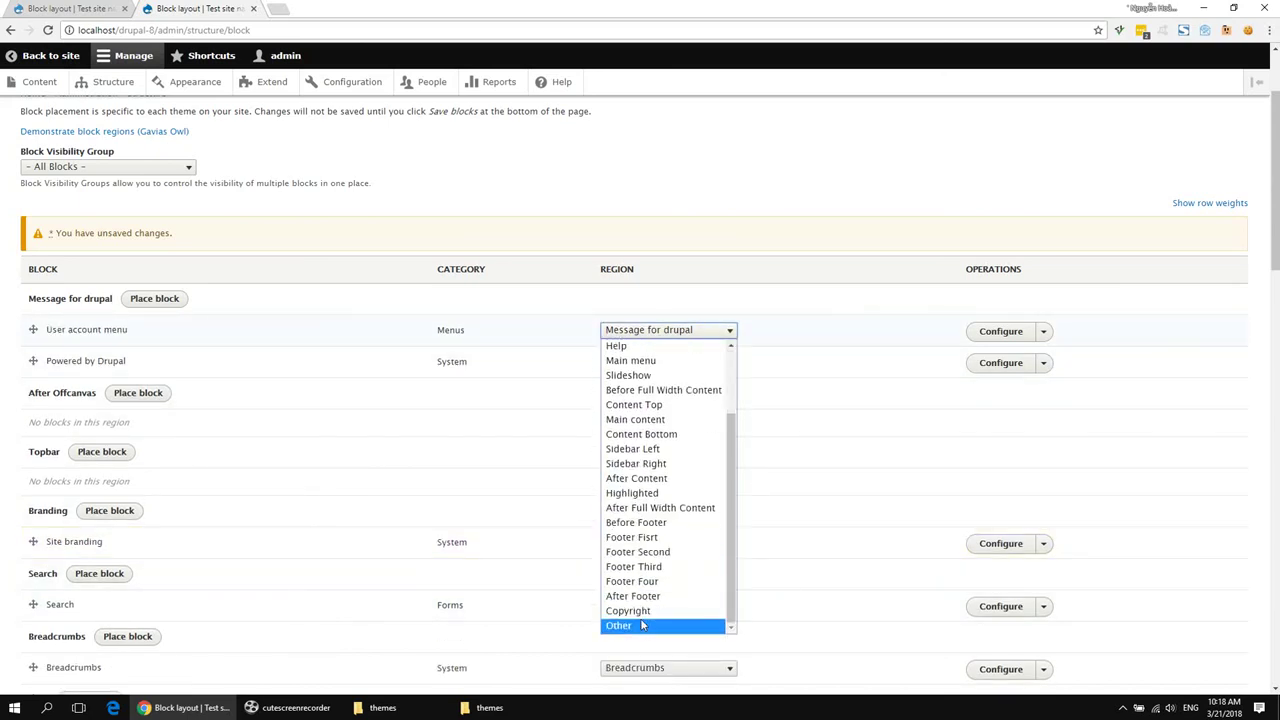
pyautogui.click(642, 625)
pyautogui.click(654, 330)
pyautogui.scroll(-3, 658, 600)
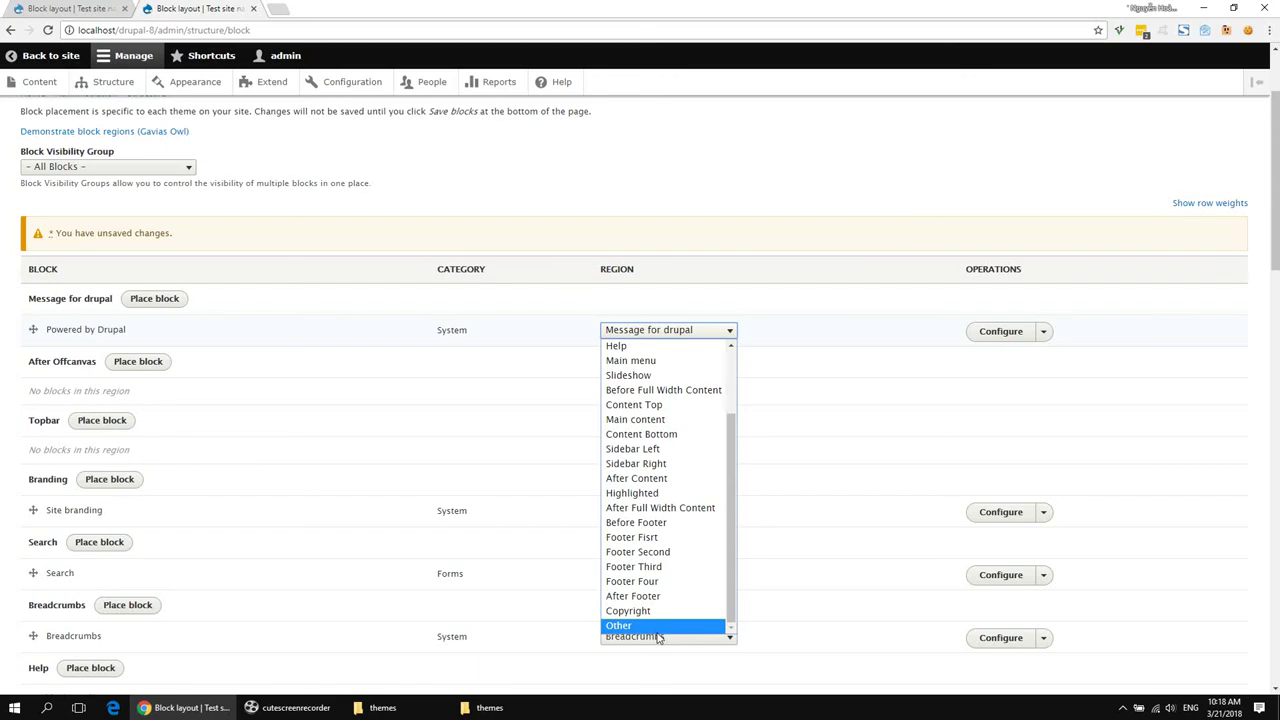
pyautogui.click(658, 626)
pyautogui.scroll(-4, 446, 514)
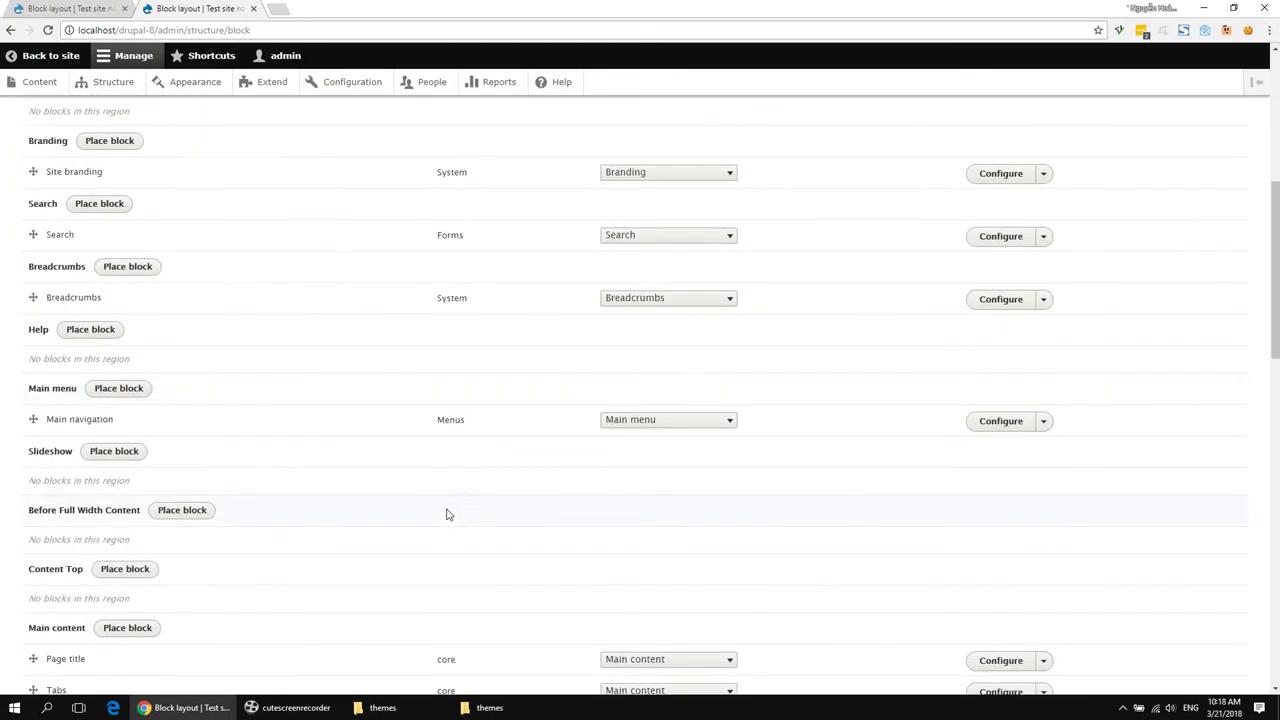
pyautogui.scroll(-2, 284, 468)
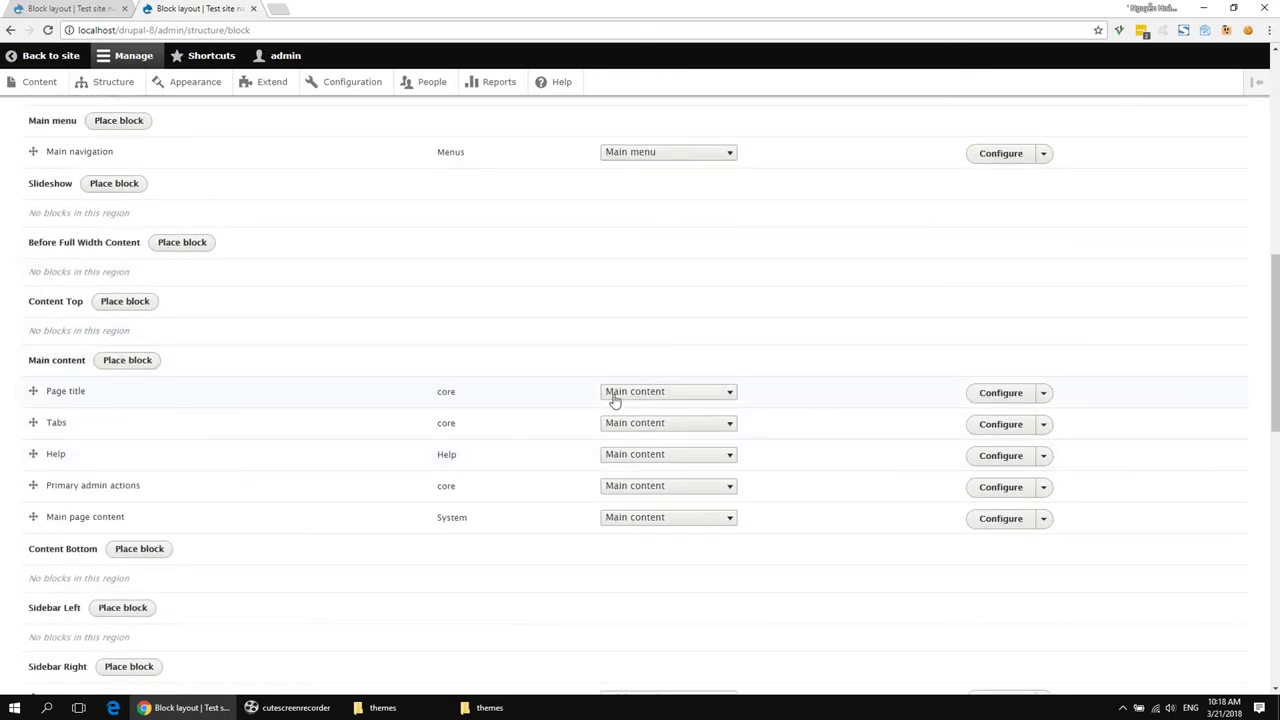
# - Move the Page title block out of Main content, and assign Tabs, Help and Primary admin actions to the Help region
pyautogui.click(630, 392)
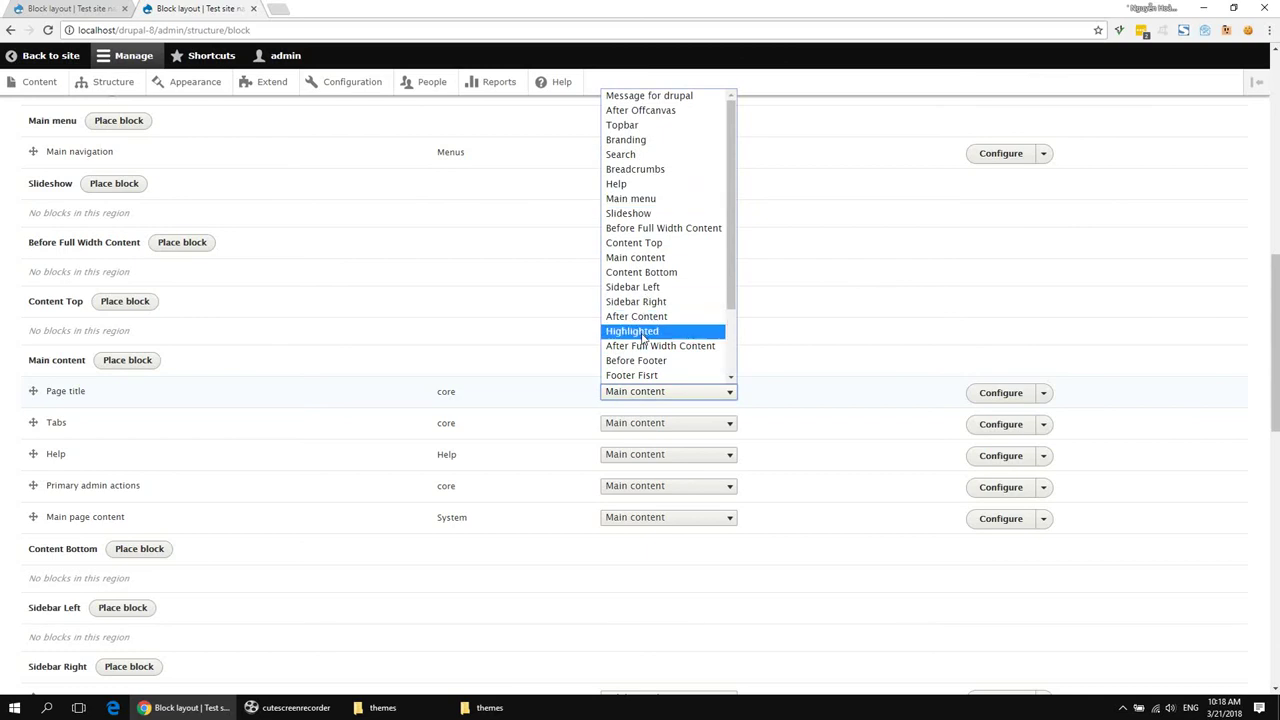
pyautogui.click(640, 374)
pyautogui.scroll(-1, 551, 420)
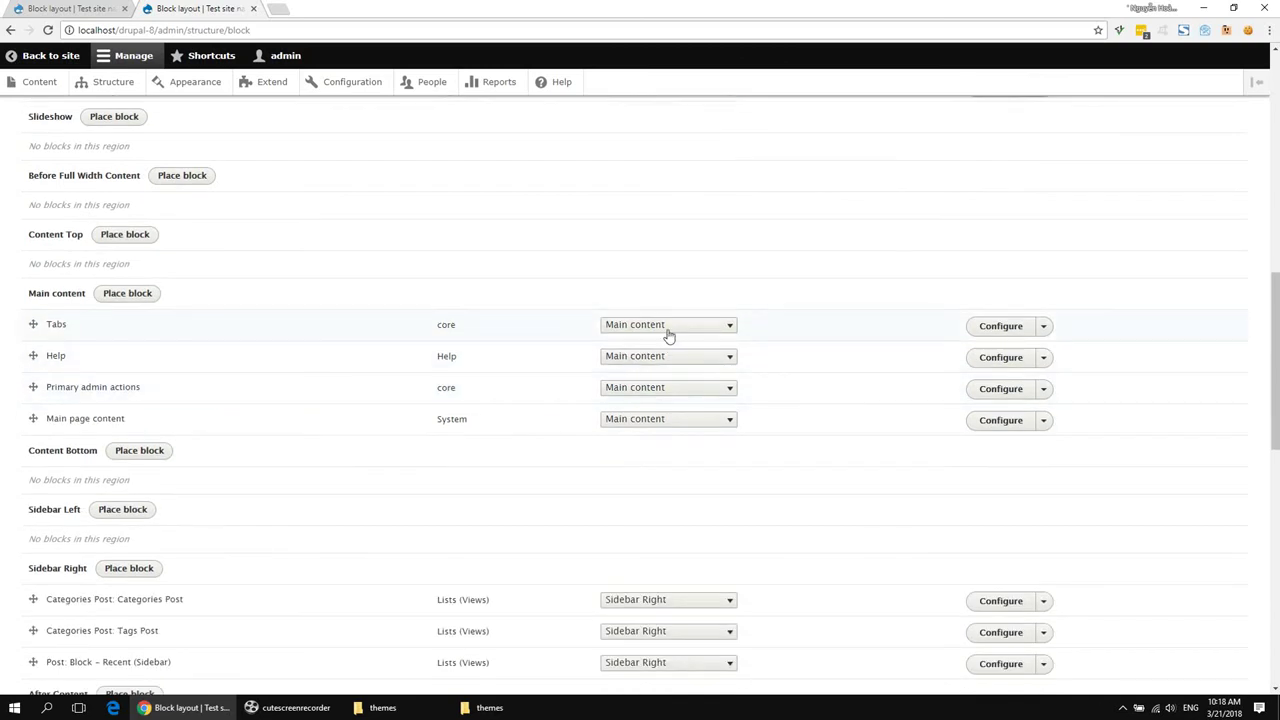
pyautogui.click(668, 326)
pyautogui.click(634, 430)
pyautogui.click(653, 330)
pyautogui.click(643, 429)
pyautogui.click(654, 330)
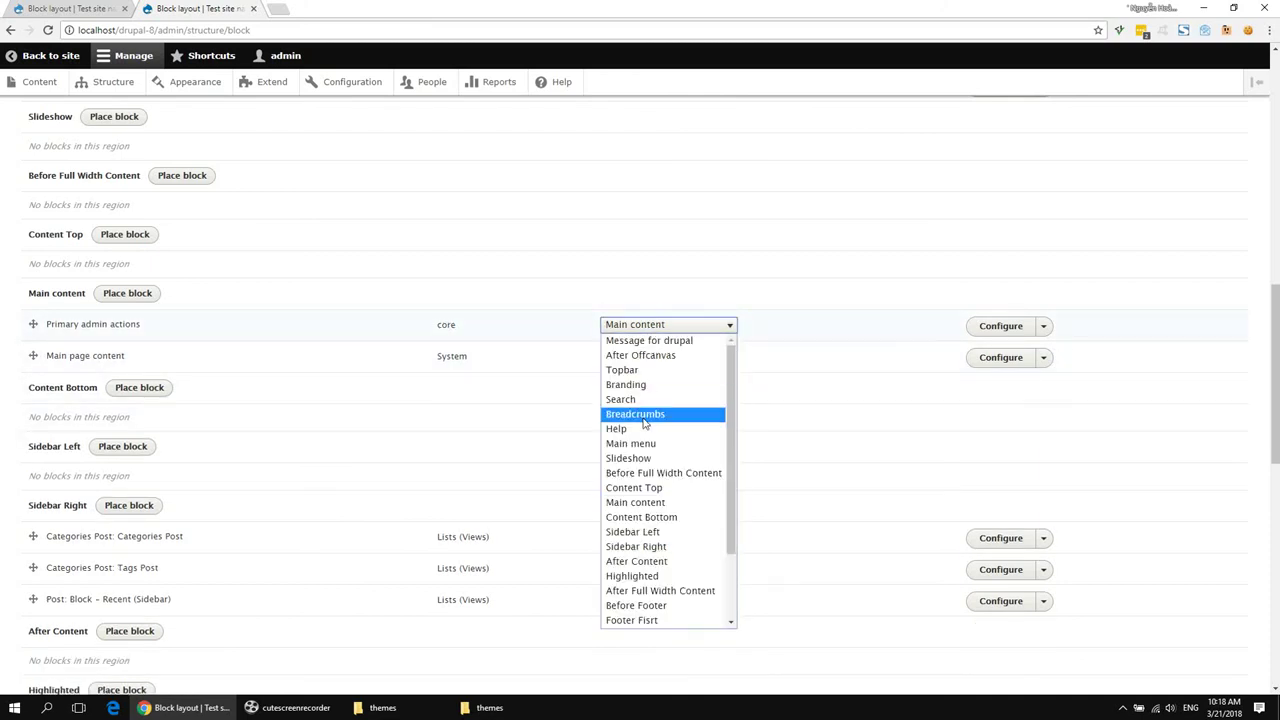
pyautogui.click(634, 430)
# - Move the Status messages block out of the Highlighted region and save the block layout
pyautogui.scroll(-4, 551, 449)
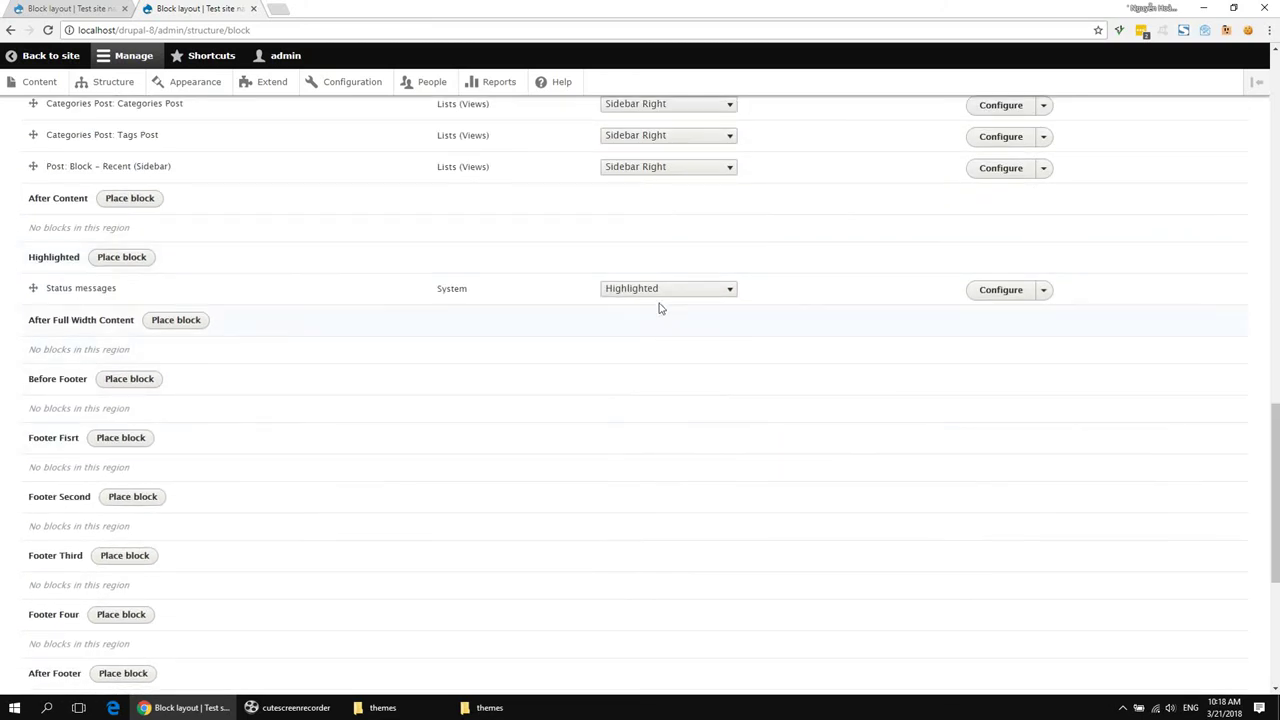
pyautogui.click(660, 290)
pyautogui.click(655, 583)
pyautogui.scroll(-2, 477, 578)
pyautogui.click(85, 622)
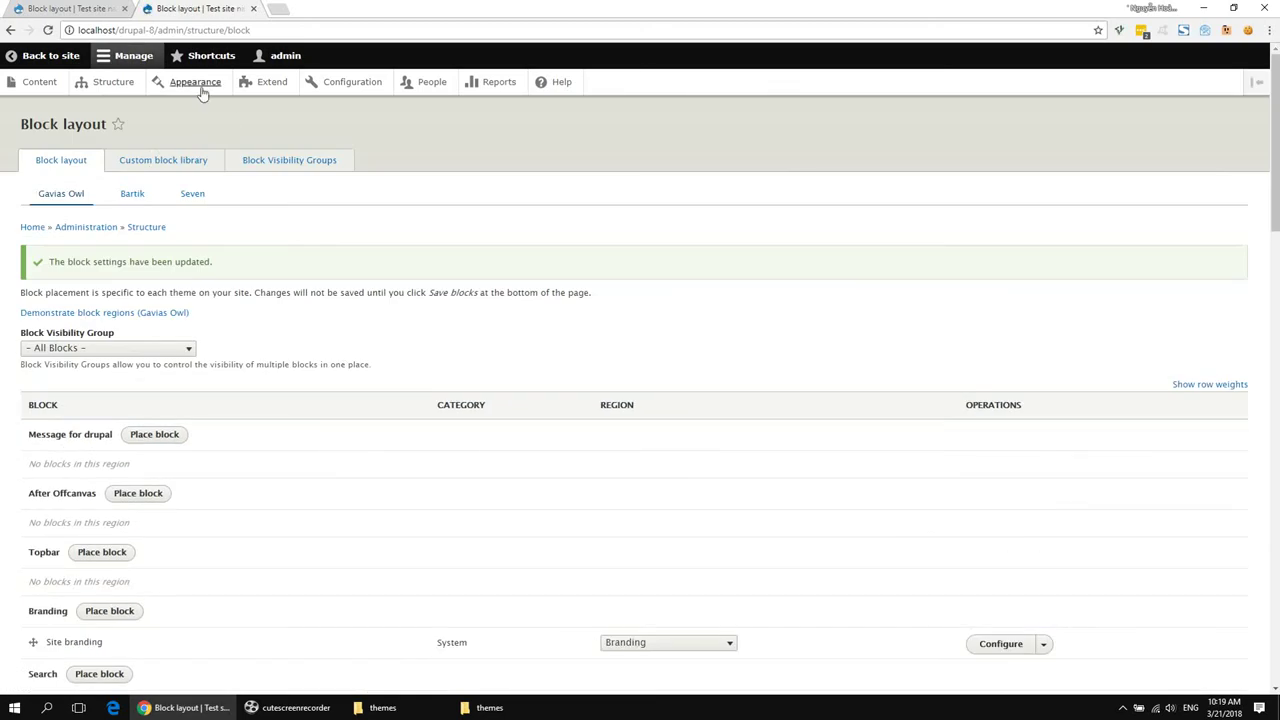
# - In the Basic page content type's form display, enable the Block Builder field directly below Body and save
pyautogui.click(118, 84)
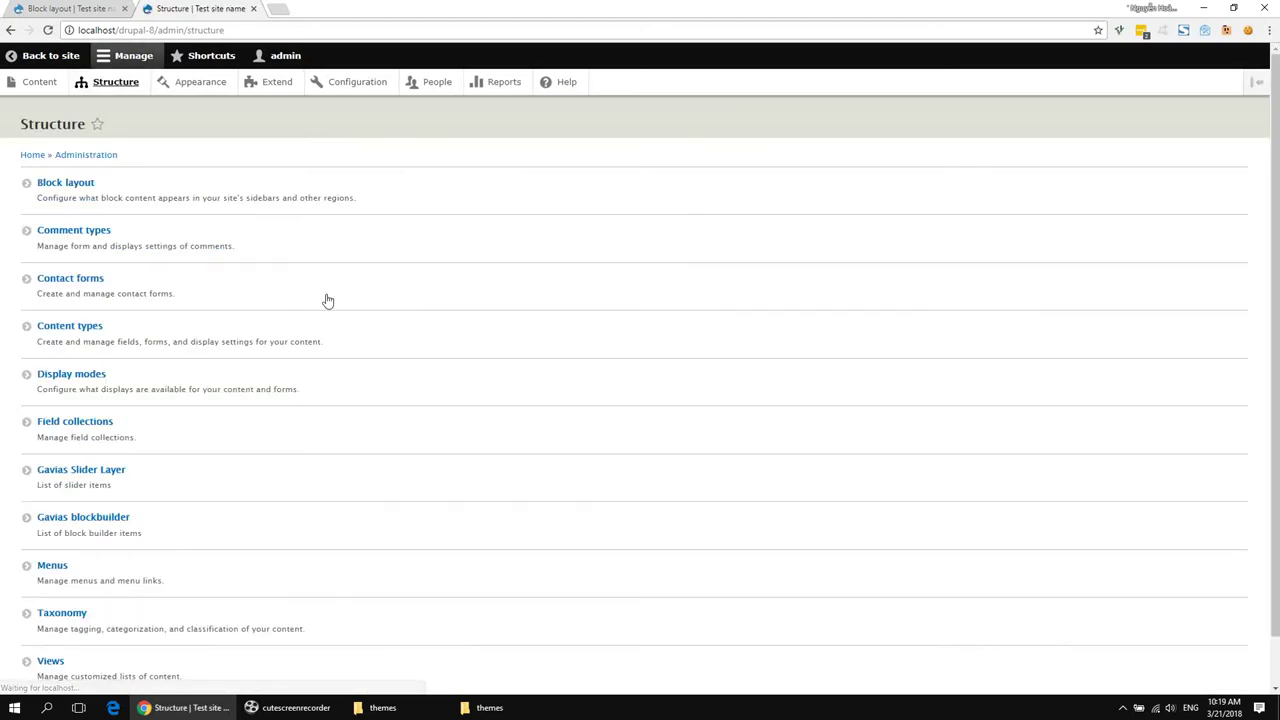
pyautogui.click(97, 331)
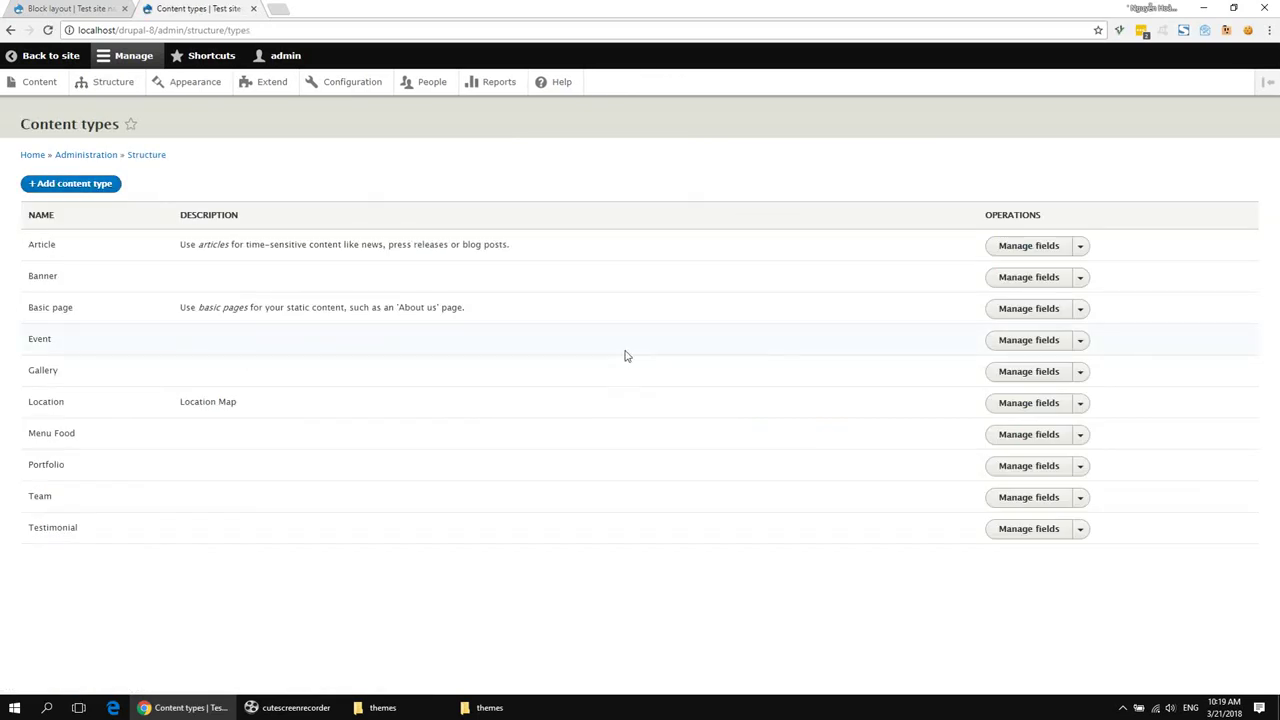
pyautogui.click(1041, 312)
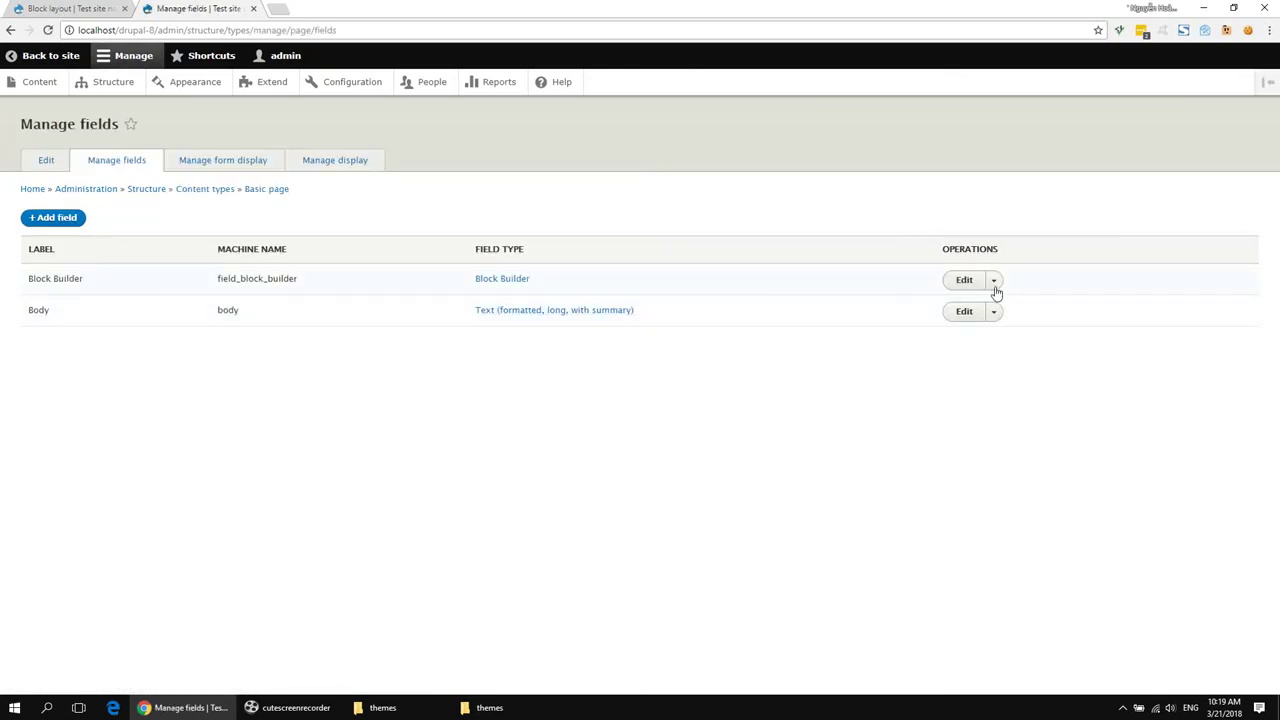
pyautogui.click(230, 161)
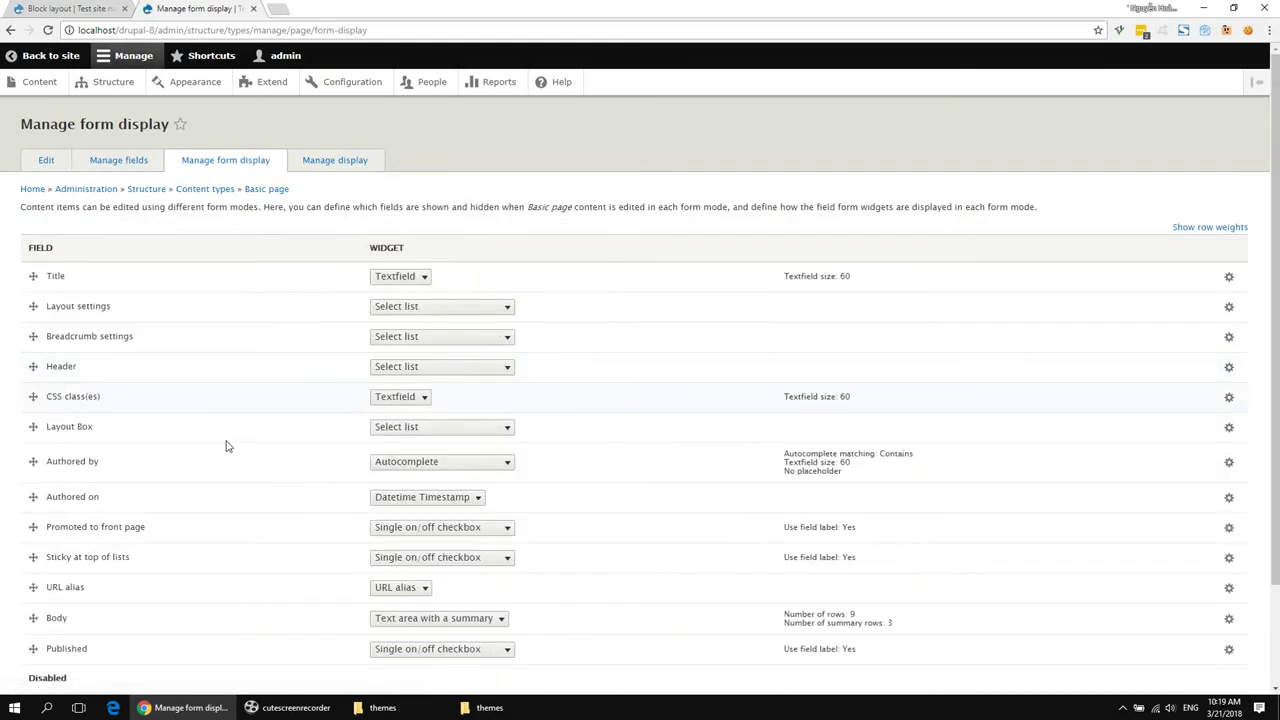
pyautogui.scroll(-1, 146, 578)
pyautogui.moveTo(29, 587); pyautogui.dragTo(47, 548)
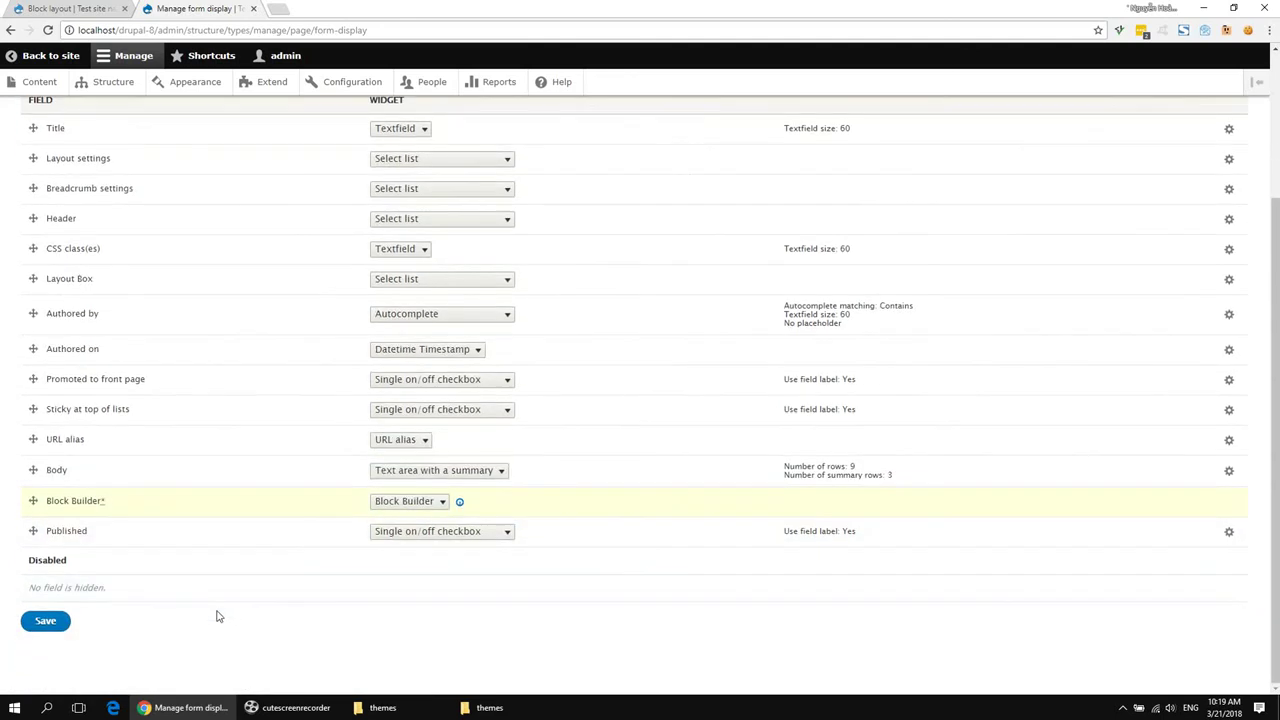
pyautogui.click(45, 620)
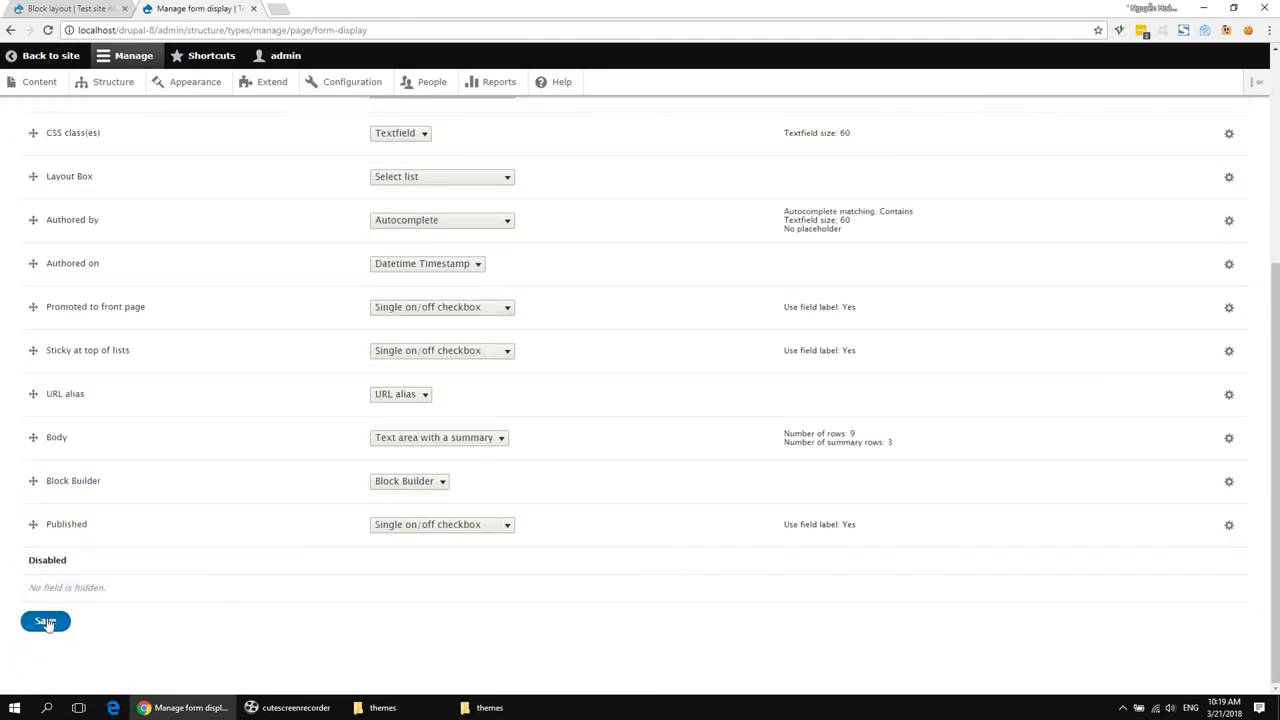
pyautogui.scroll(2, 123, 611)
pyautogui.scroll(-1, 170, 563)
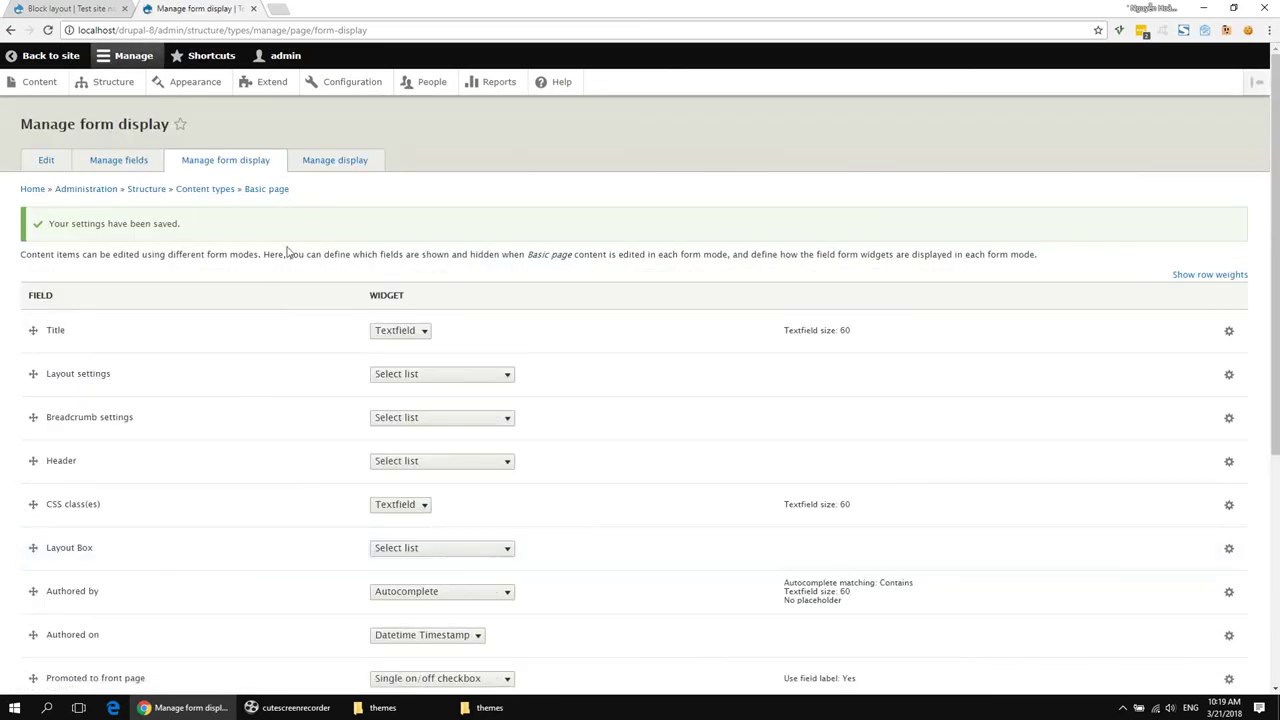
# - In the Basic page's default display, place the Block Builder field between Body and Links, hide its label and save
pyautogui.click(342, 170)
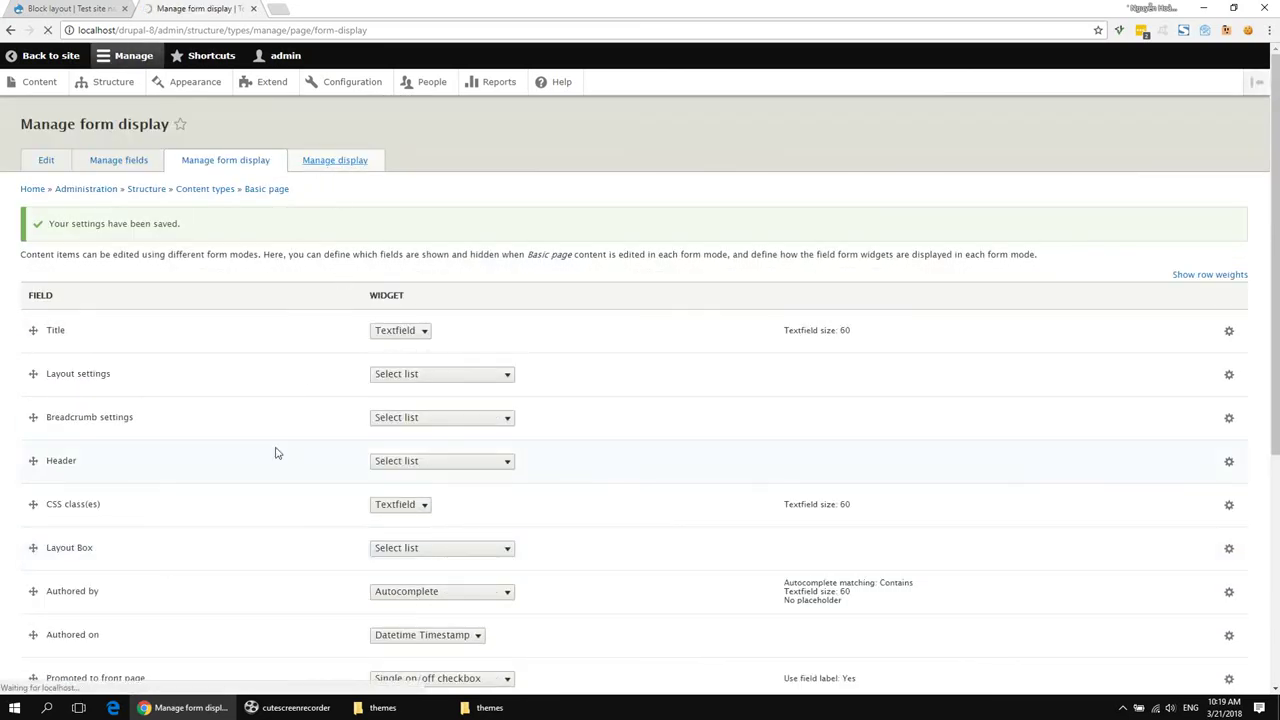
pyautogui.moveTo(35, 421); pyautogui.dragTo(40, 374)
pyautogui.click(362, 408)
pyautogui.click(365, 384)
pyautogui.click(368, 428)
pyautogui.click(50, 541)
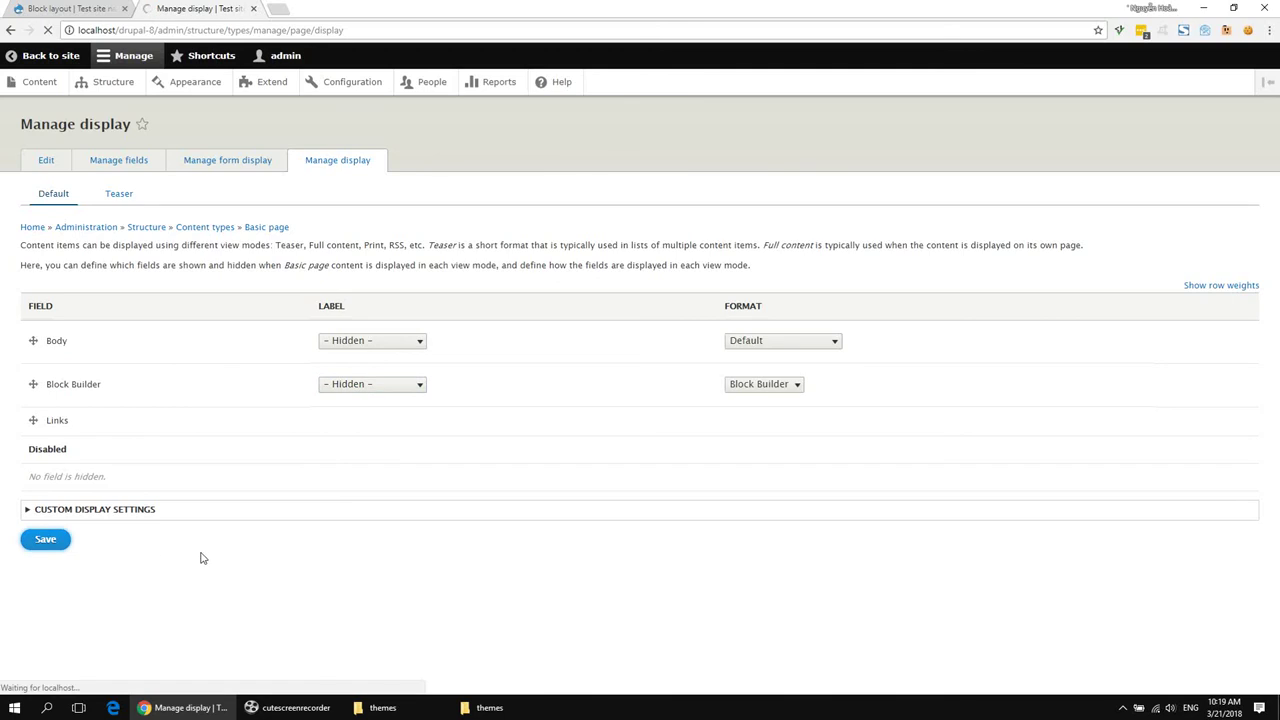
# - Start a new Basic page and title it "Home Page"
pyautogui.click(40, 86)
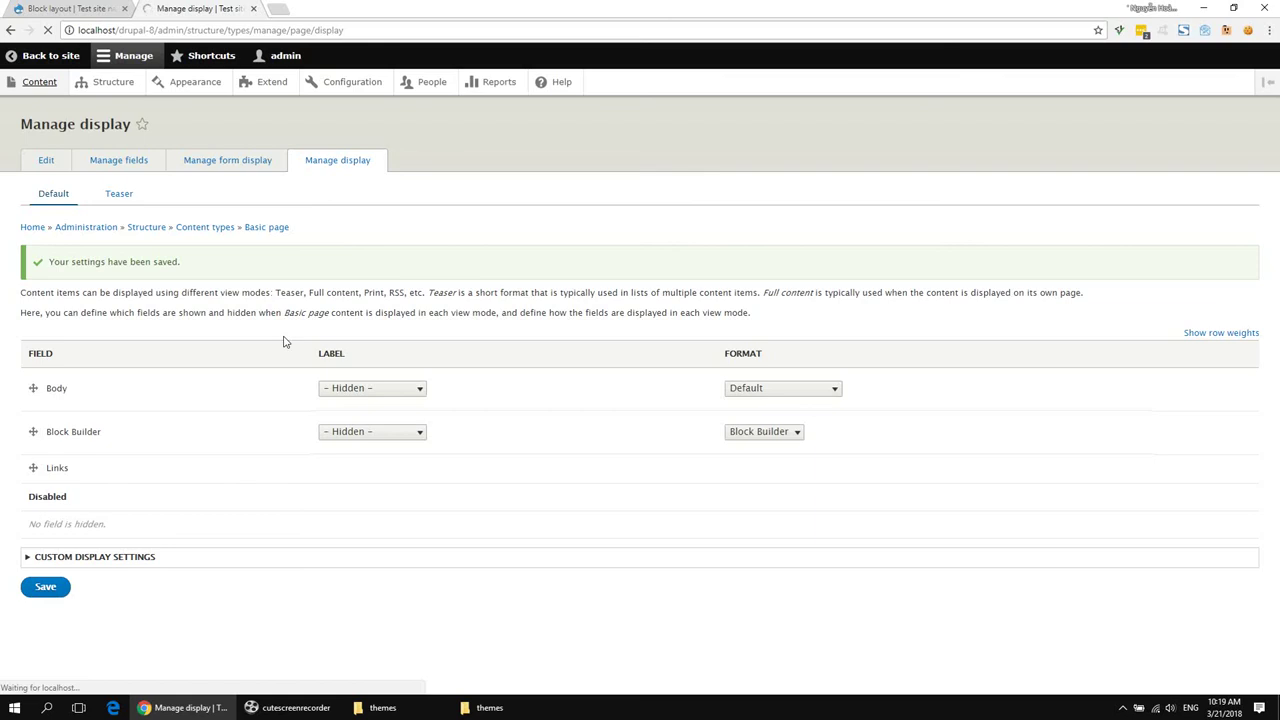
pyautogui.click(67, 222)
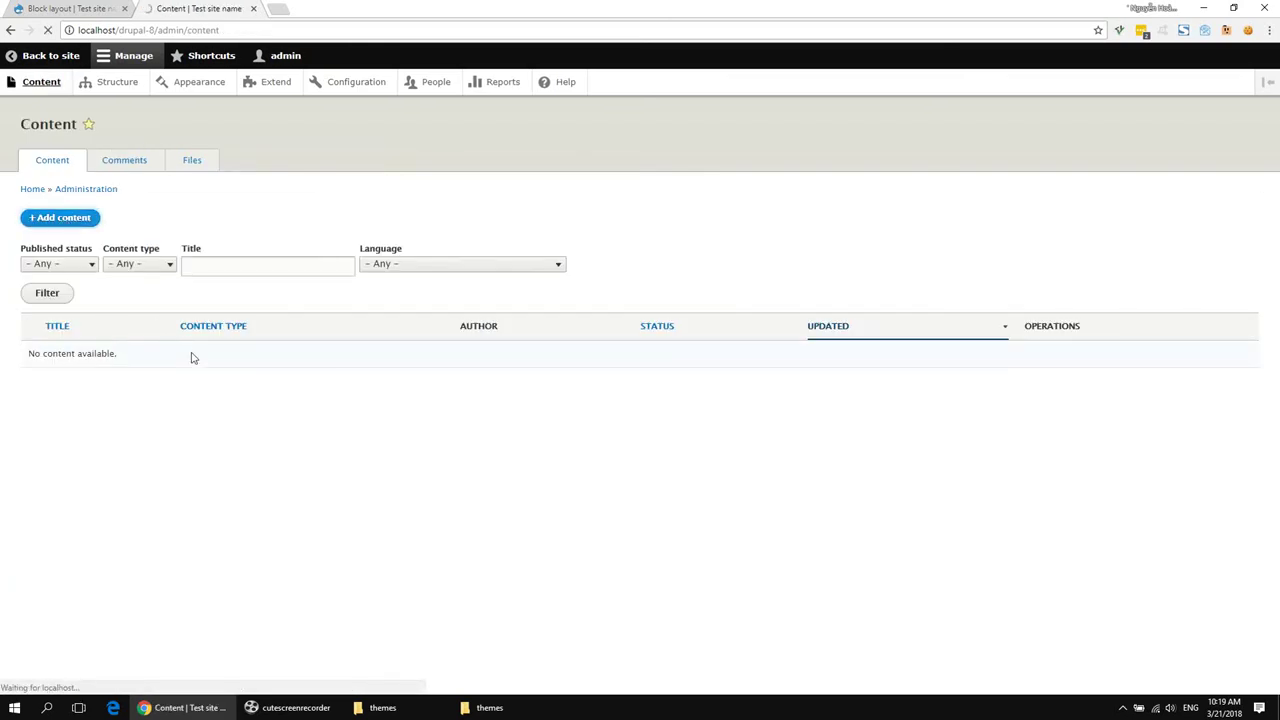
pyautogui.click(68, 418)
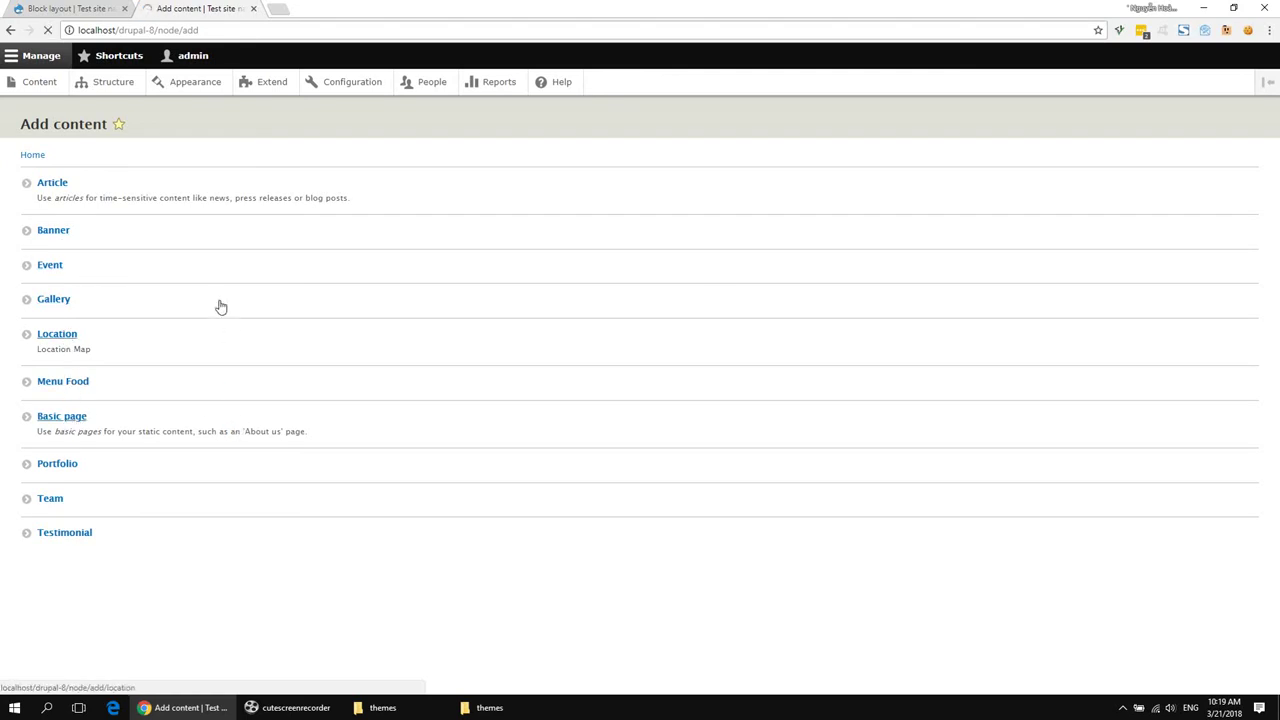
pyautogui.click(170, 197)
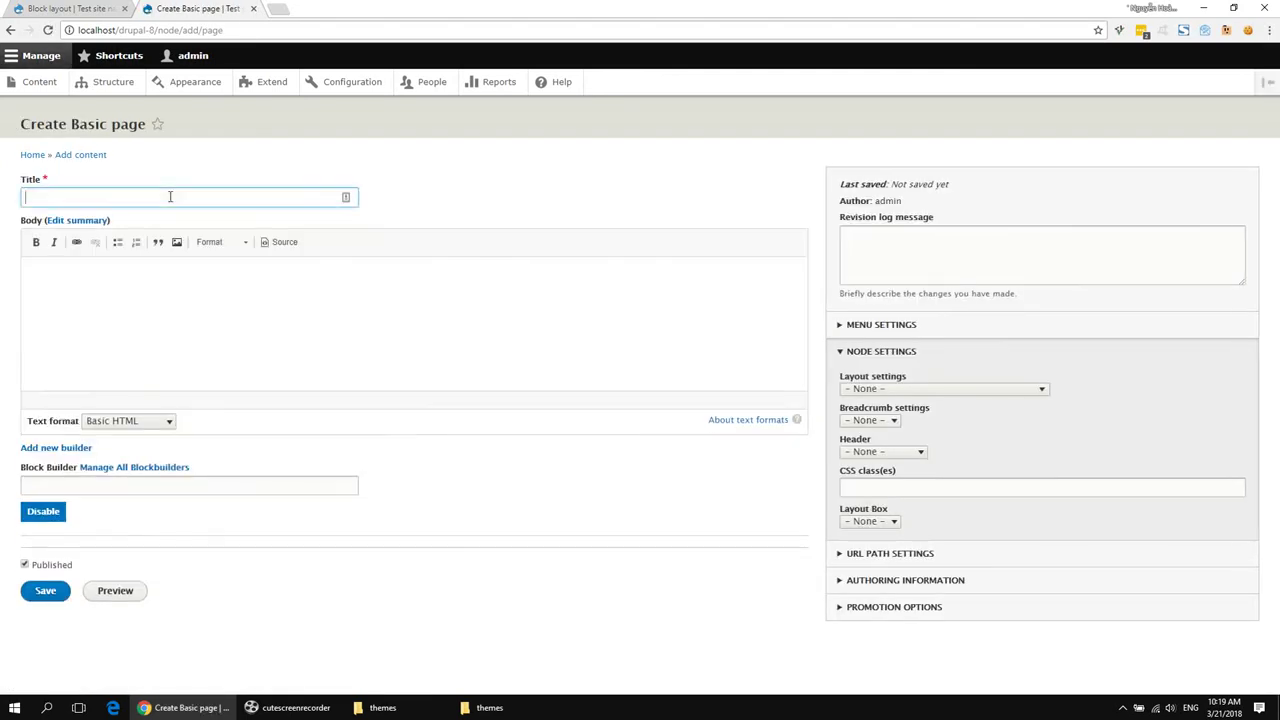
pyautogui.click(141, 216)
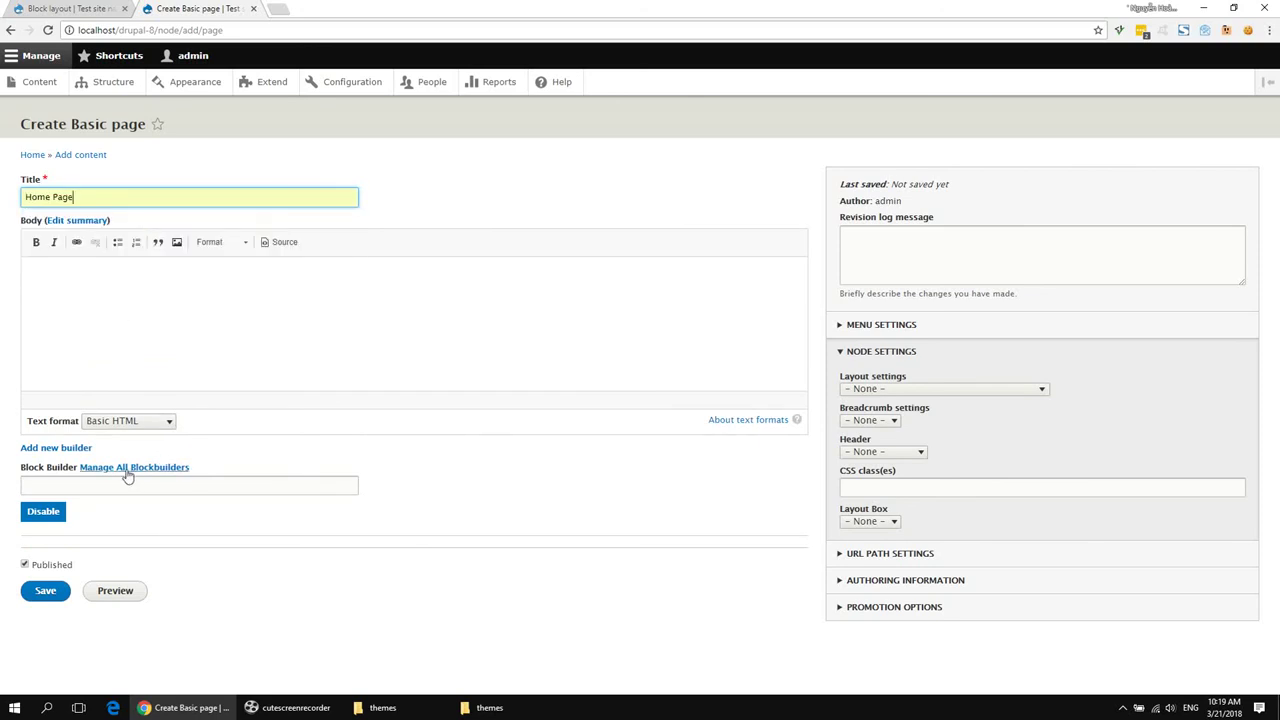
# - Add a new block builder titled "Home Page" with its machine name and select it for the page
pyautogui.click(82, 448)
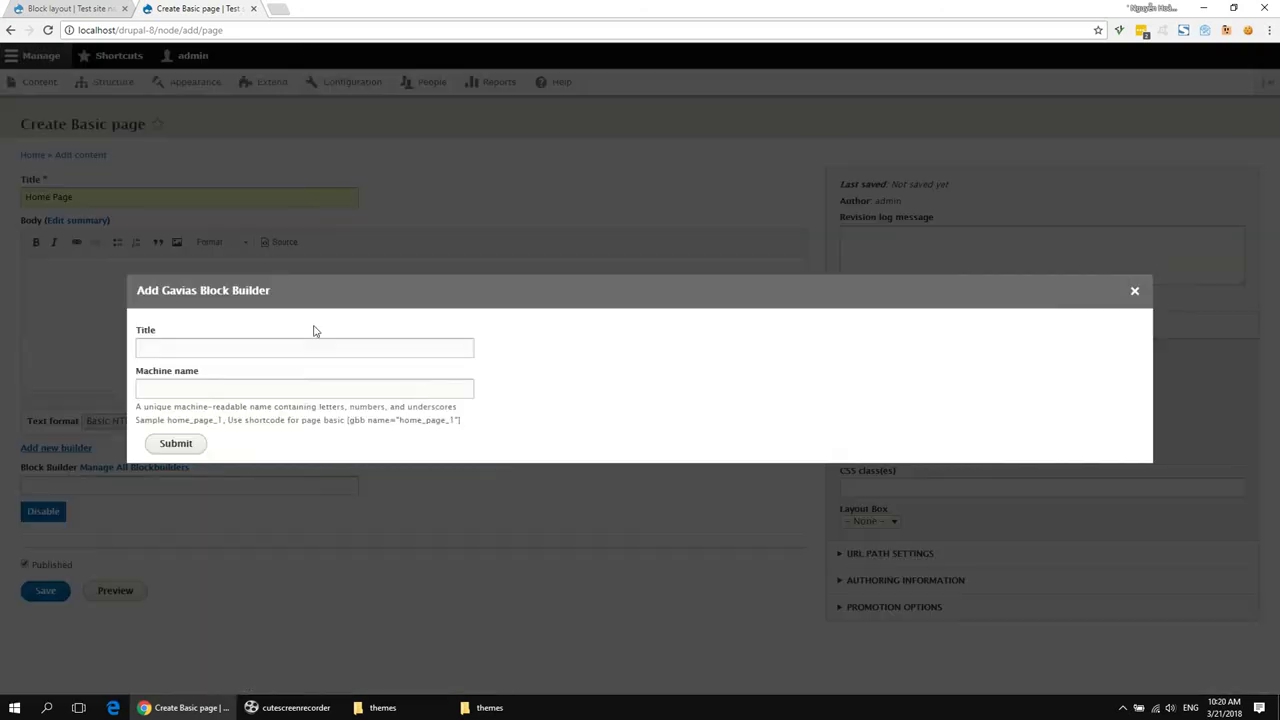
pyautogui.click(271, 346)
pyautogui.click(218, 367)
pyautogui.click(219, 388)
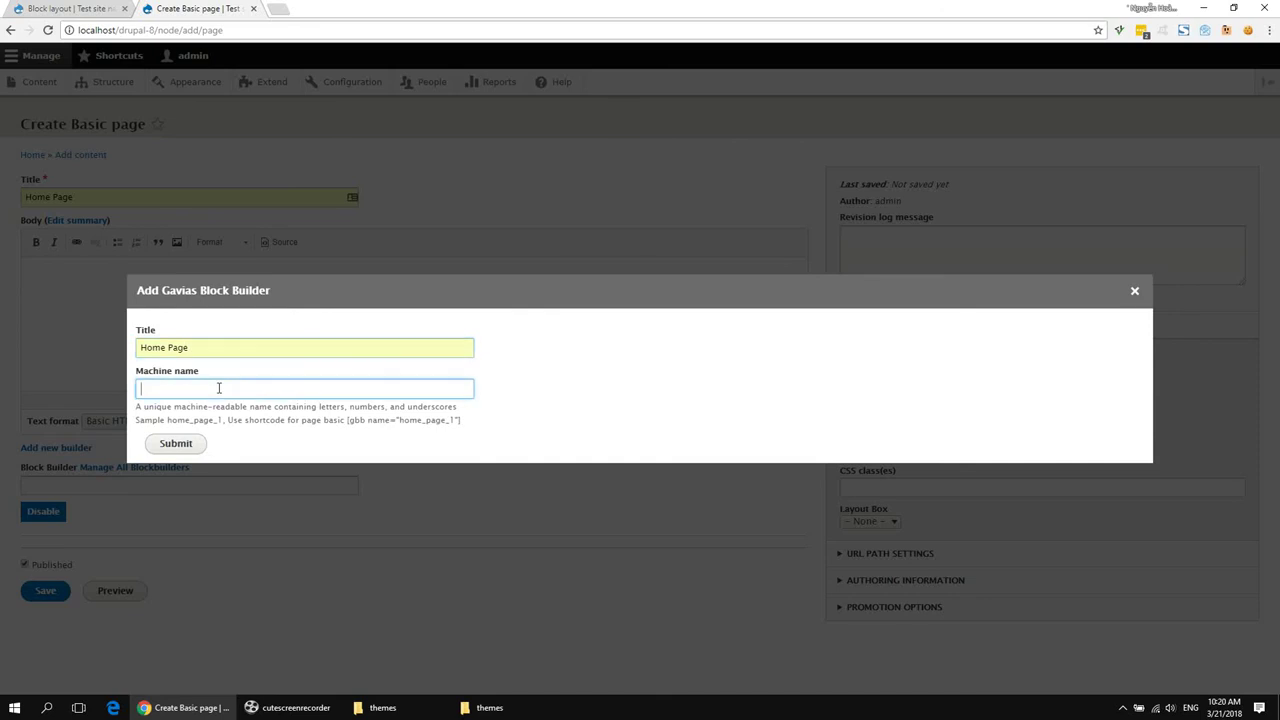
pyautogui.click(202, 397)
pyautogui.click(202, 397)
pyautogui.click(188, 410)
pyautogui.click(185, 444)
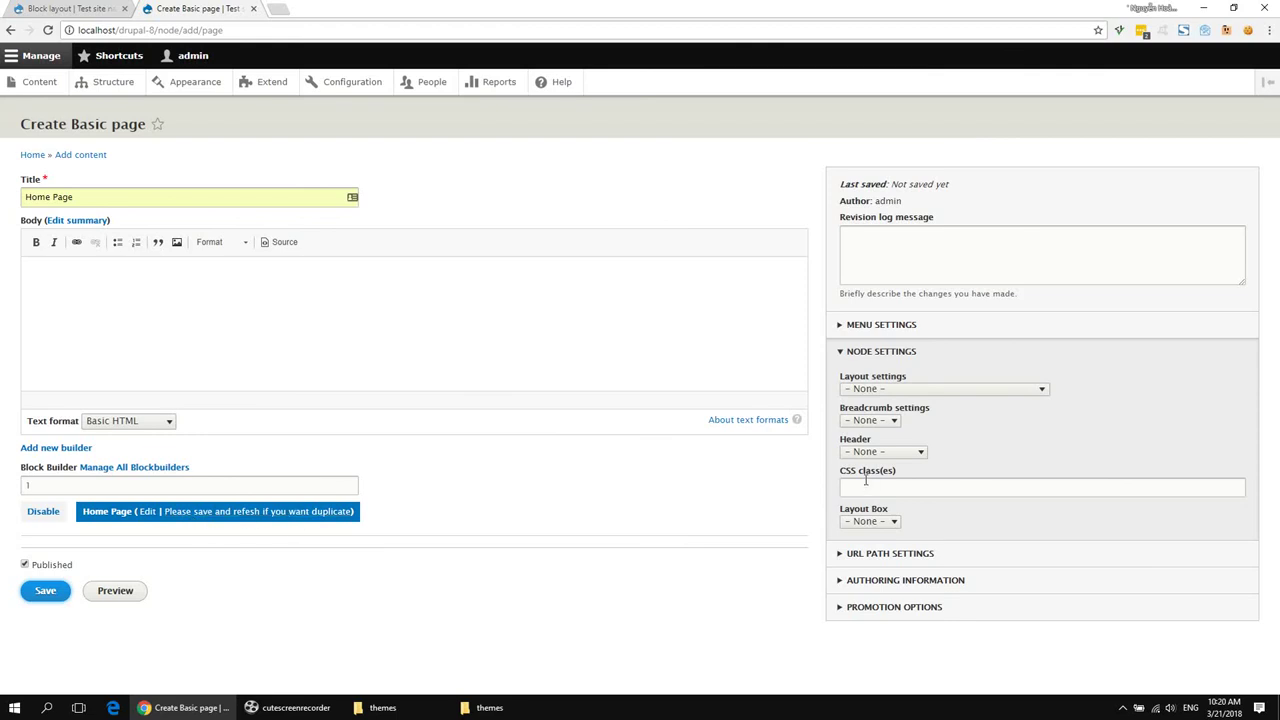
# - Set the layout to Fullwith no sidebar (use for block builder), CSS class to hidden-title and breadcrumb to Disable, and save the page
pyautogui.click(876, 389)
pyautogui.click(876, 414)
pyautogui.click(880, 487)
pyautogui.click(872, 508)
pyautogui.click(870, 420)
pyautogui.click(862, 466)
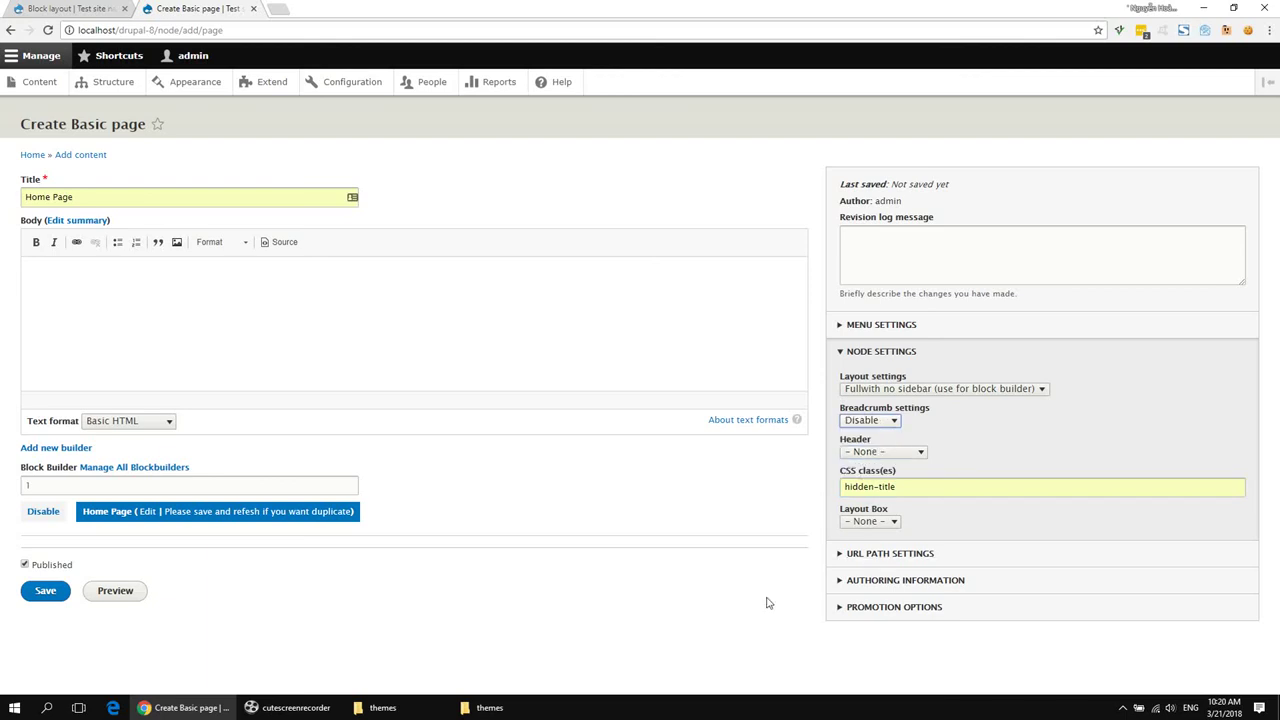
pyautogui.click(45, 591)
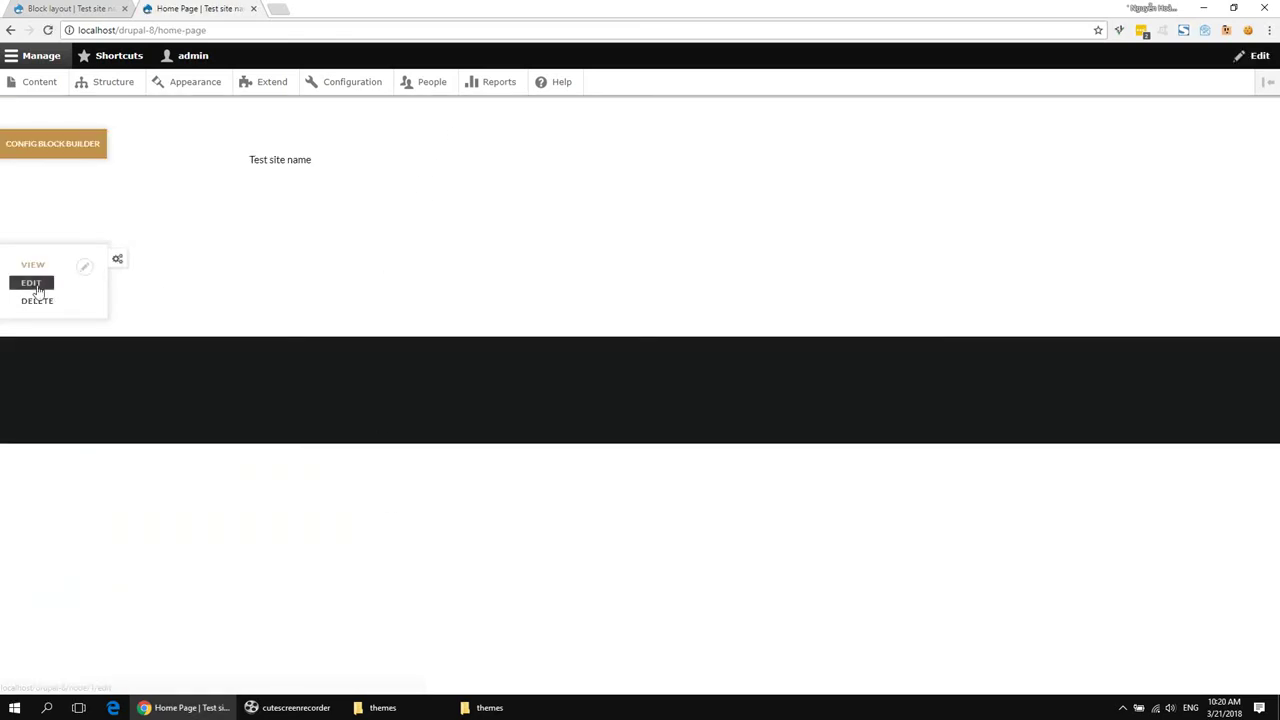
# - Reopen the Home Page for editing and open the import dialog of its Home Page block builder
pyautogui.click(34, 286)
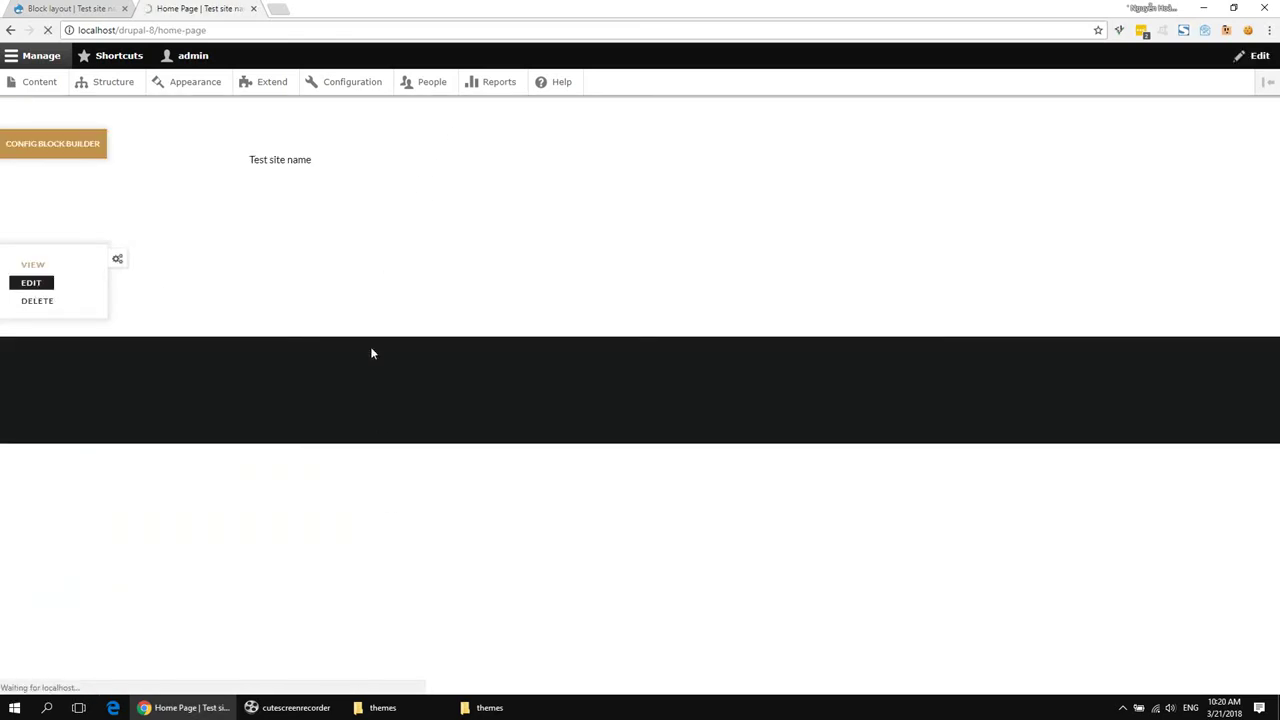
pyautogui.scroll(-1, 366, 349)
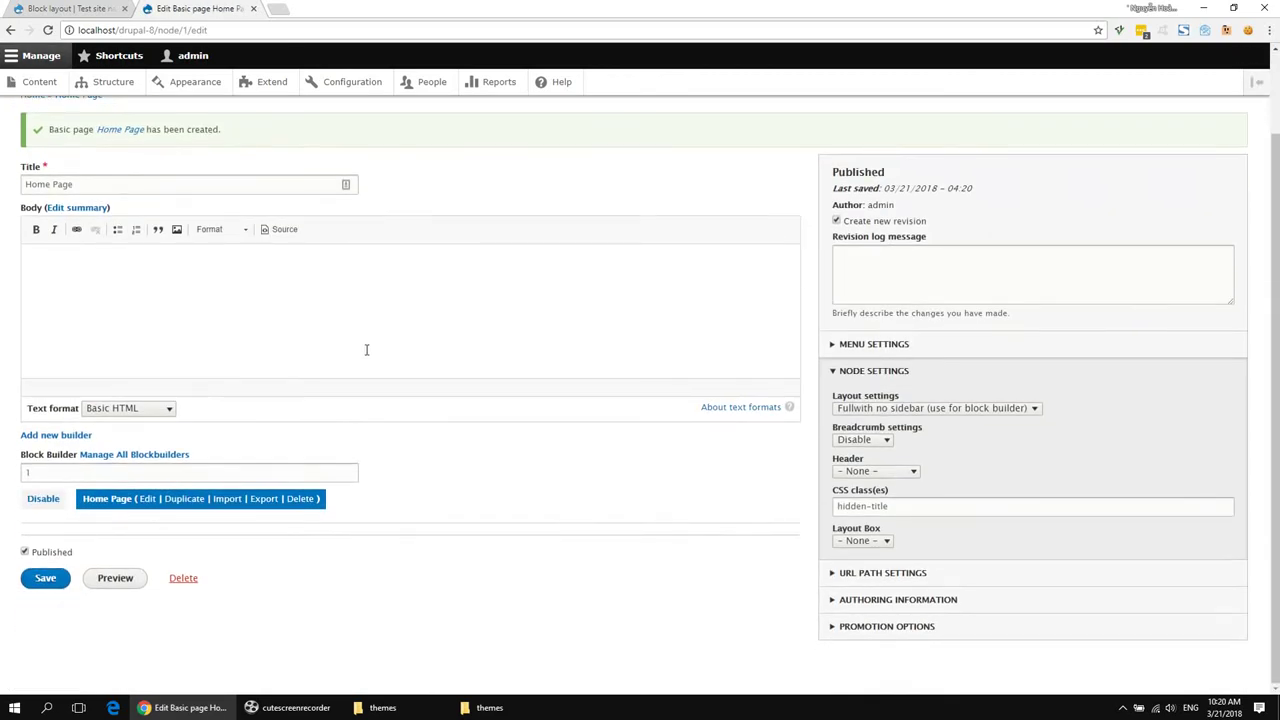
pyautogui.click(305, 467)
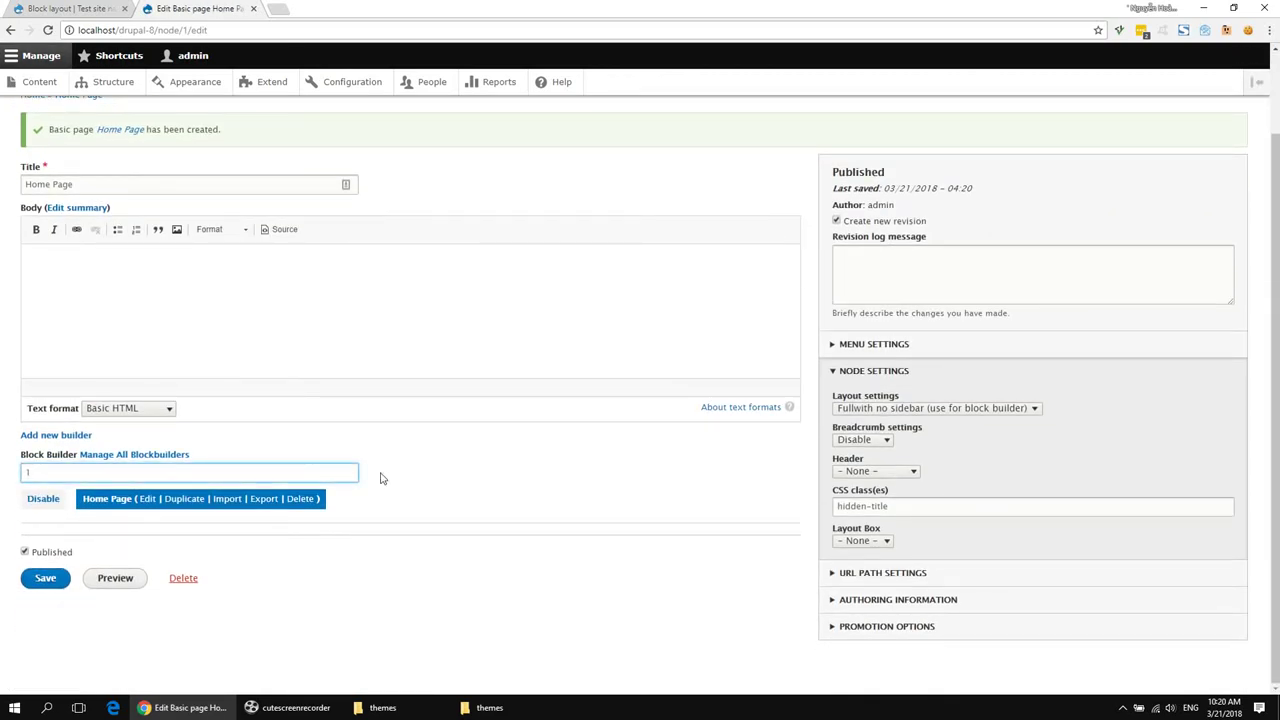
pyautogui.click(228, 503)
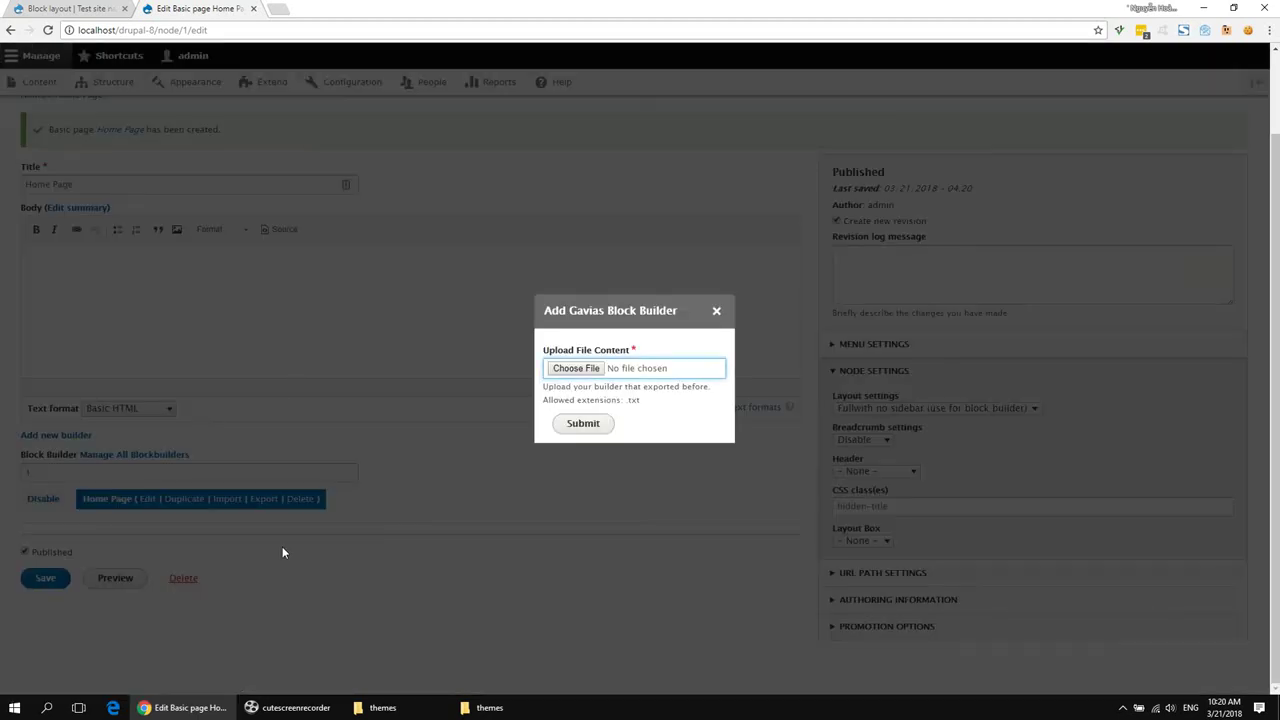
pyautogui.click(553, 372)
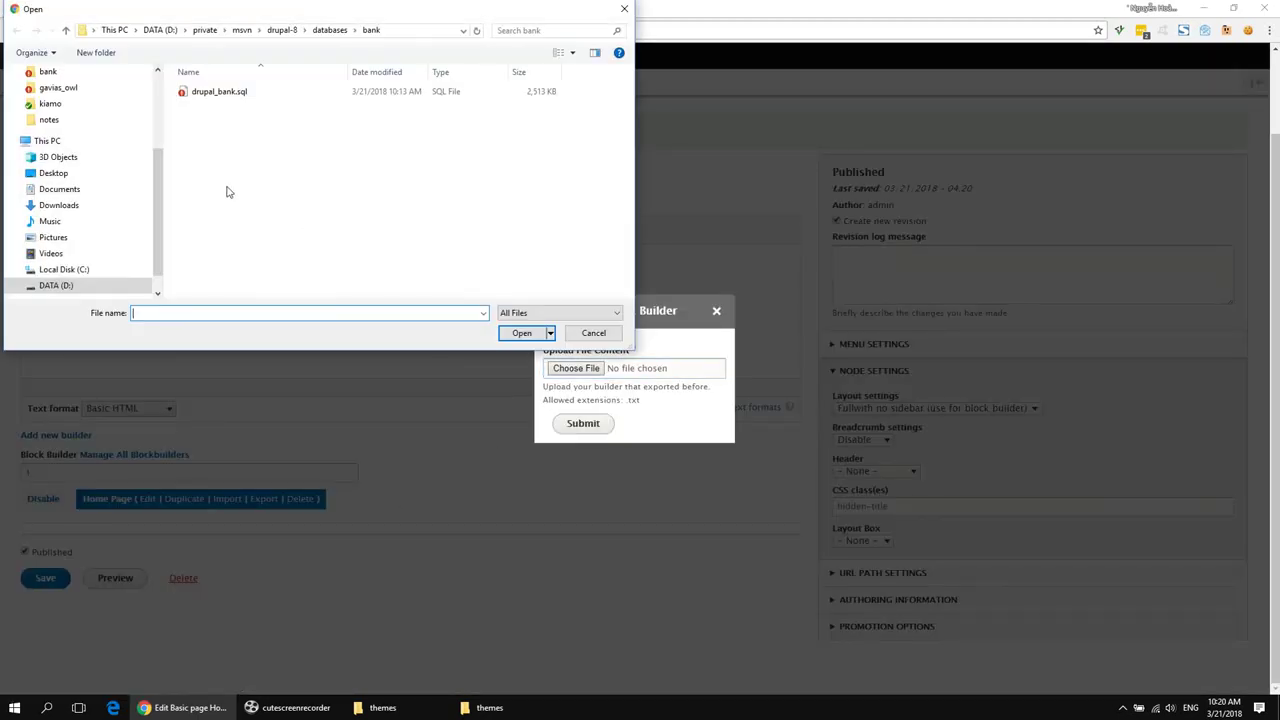
pyautogui.click(591, 335)
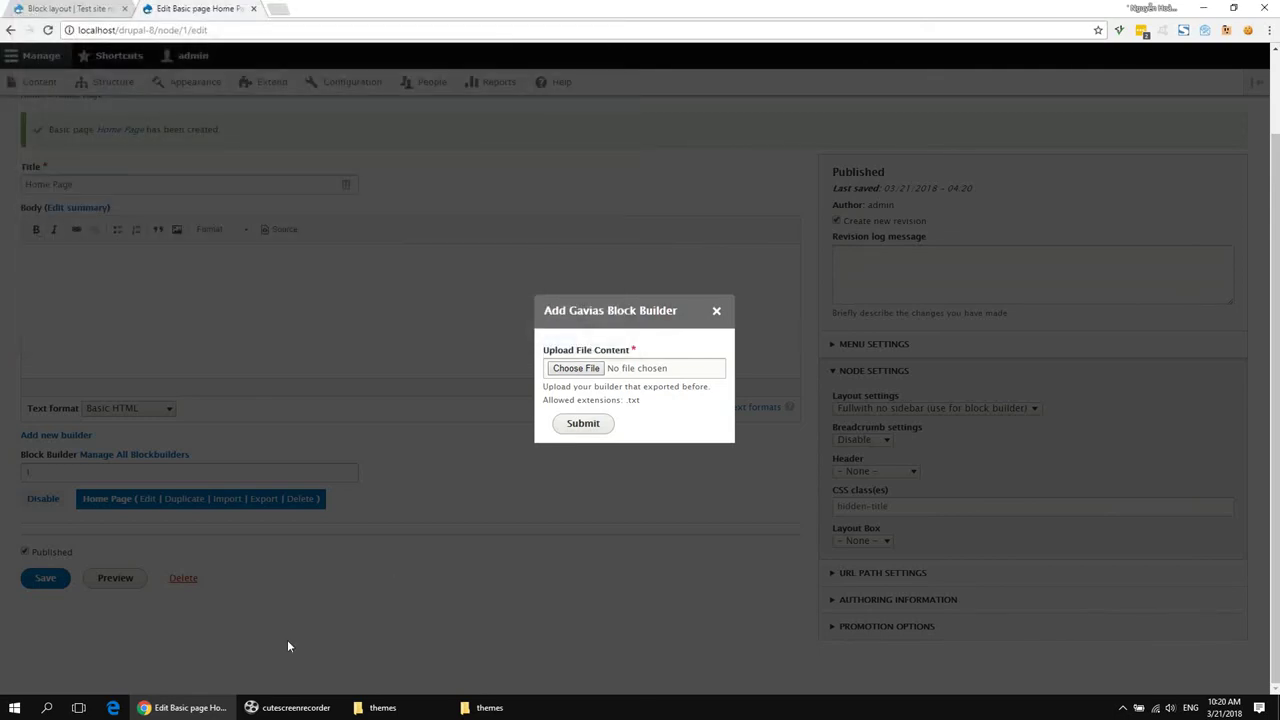
# - Switch to File Explorer and go up from the existing-installation themes folder to the gavias_owl_full package folder
pyautogui.click(489, 707)
pyautogui.moveTo(973, 122); pyautogui.dragTo(825, 119)
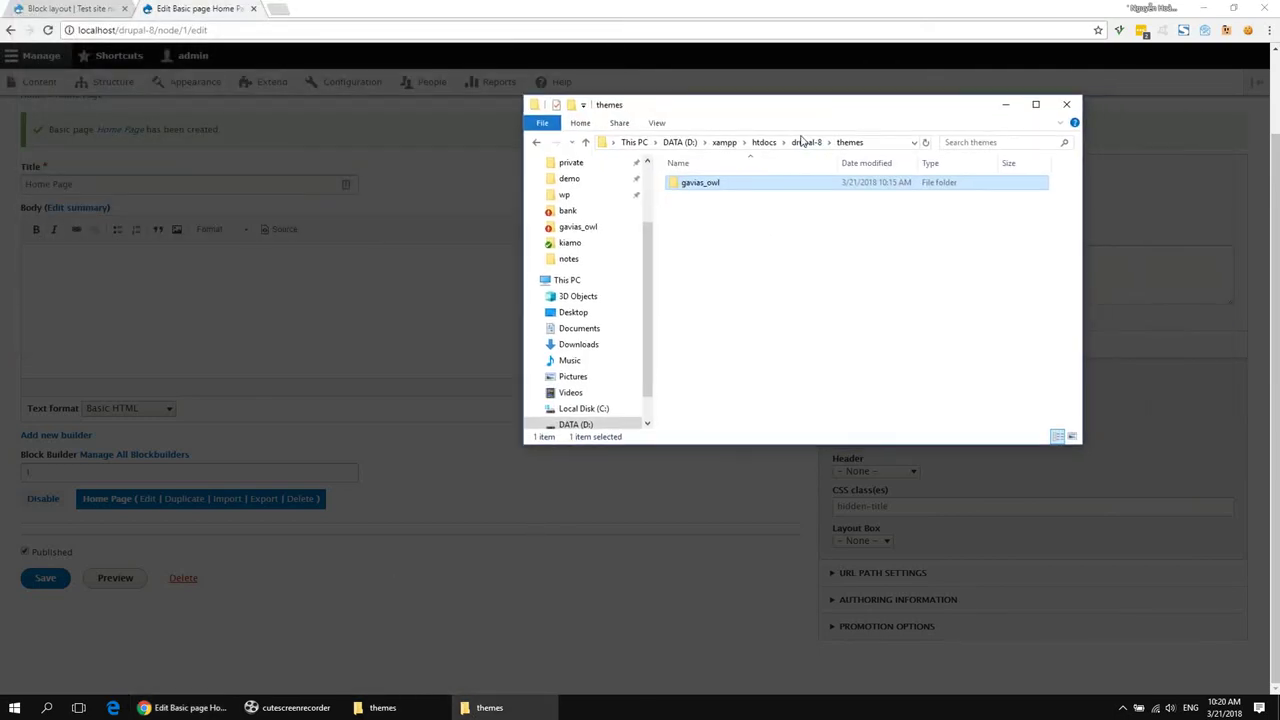
pyautogui.click(804, 140)
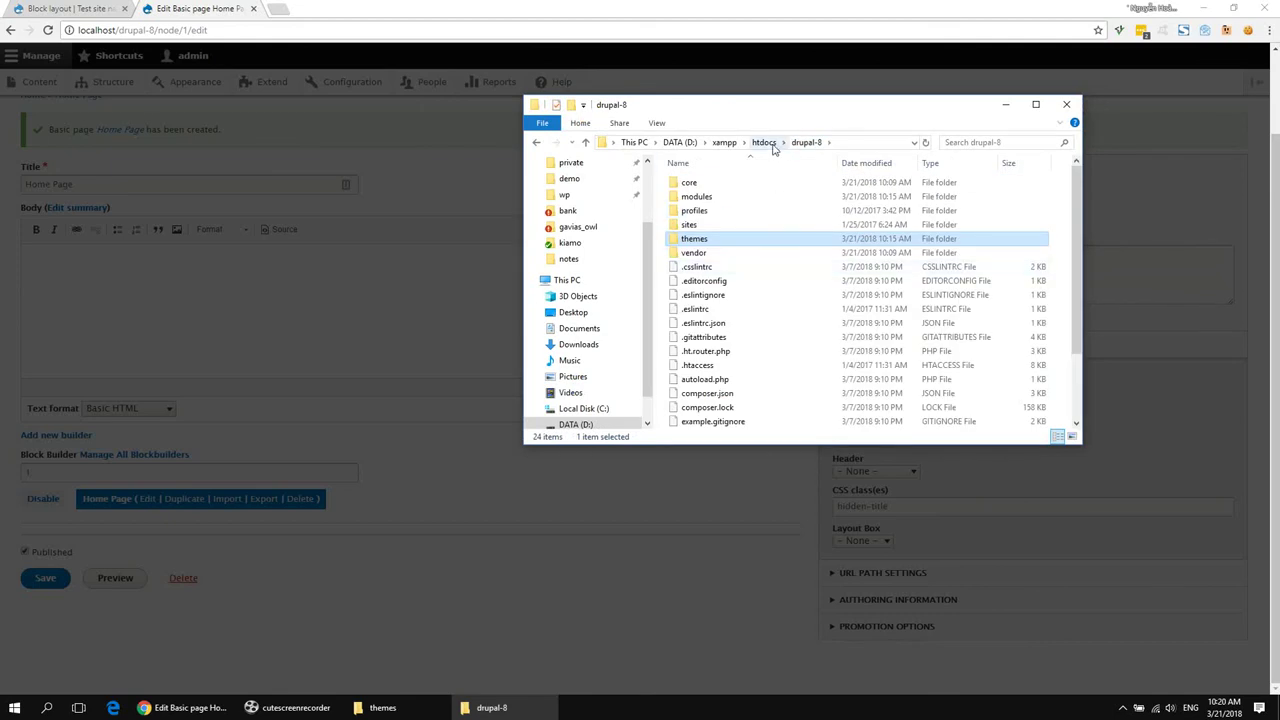
pyautogui.click(382, 707)
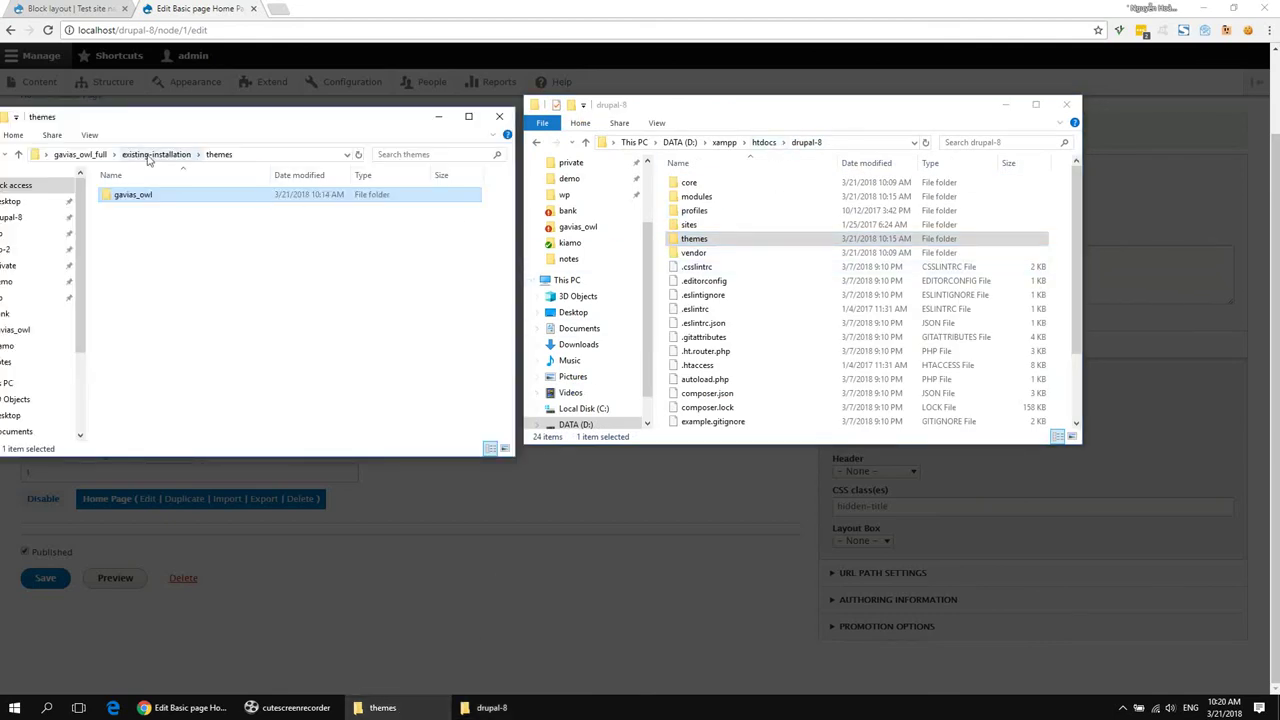
pyautogui.click(1006, 105)
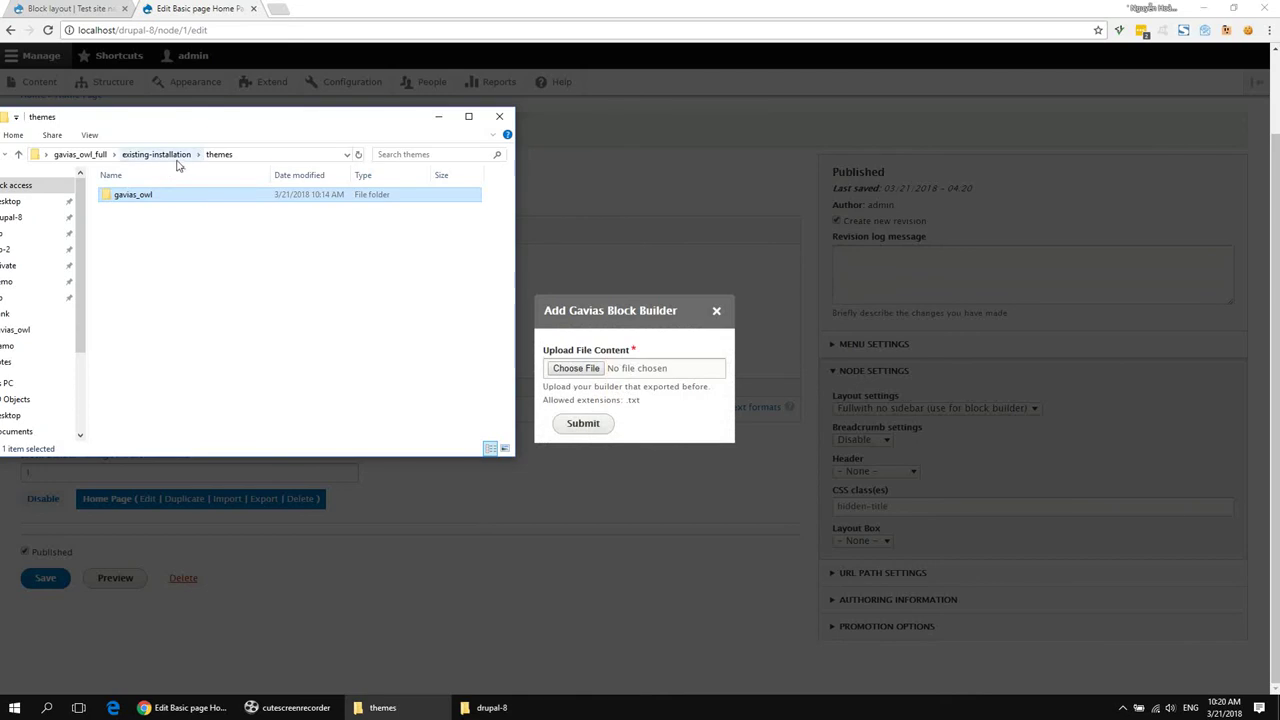
pyautogui.click(172, 157)
pyautogui.click(80, 154)
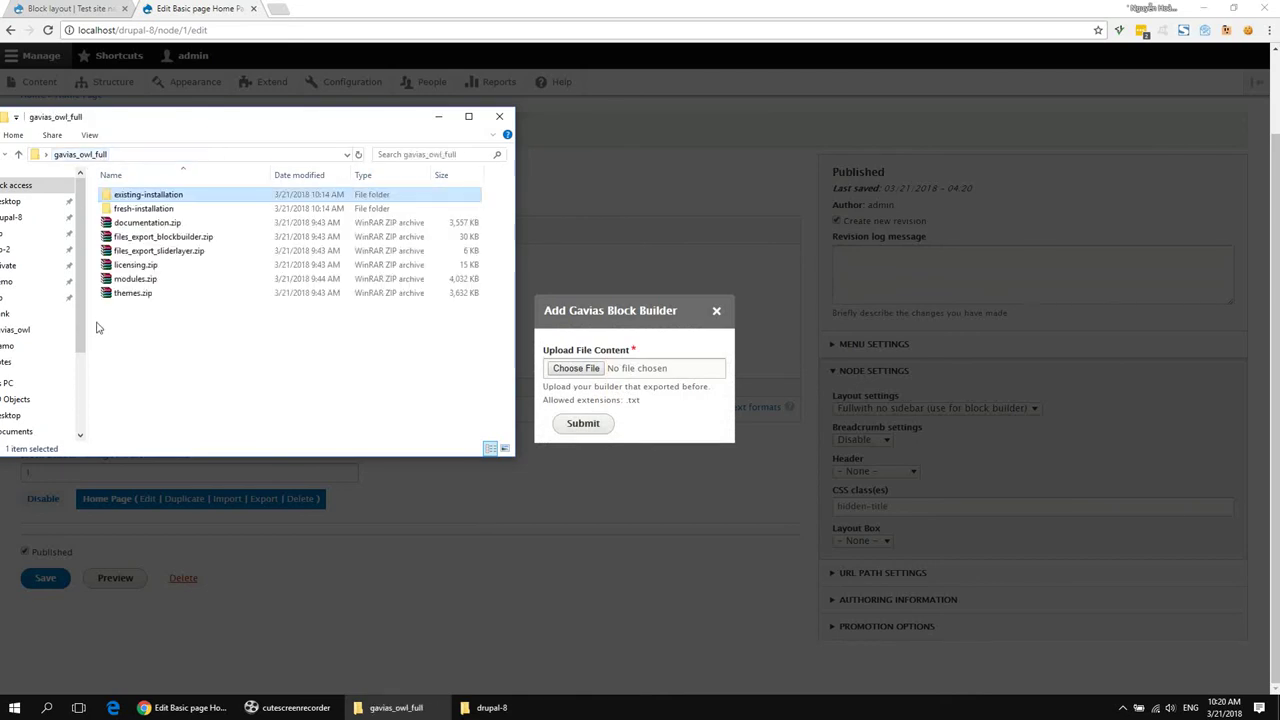
# - Extract files_export_blockbuilder.zip in the gavias_owl_full folder and locate home-1.txt inside the extracted folders
pyautogui.click(145, 237)
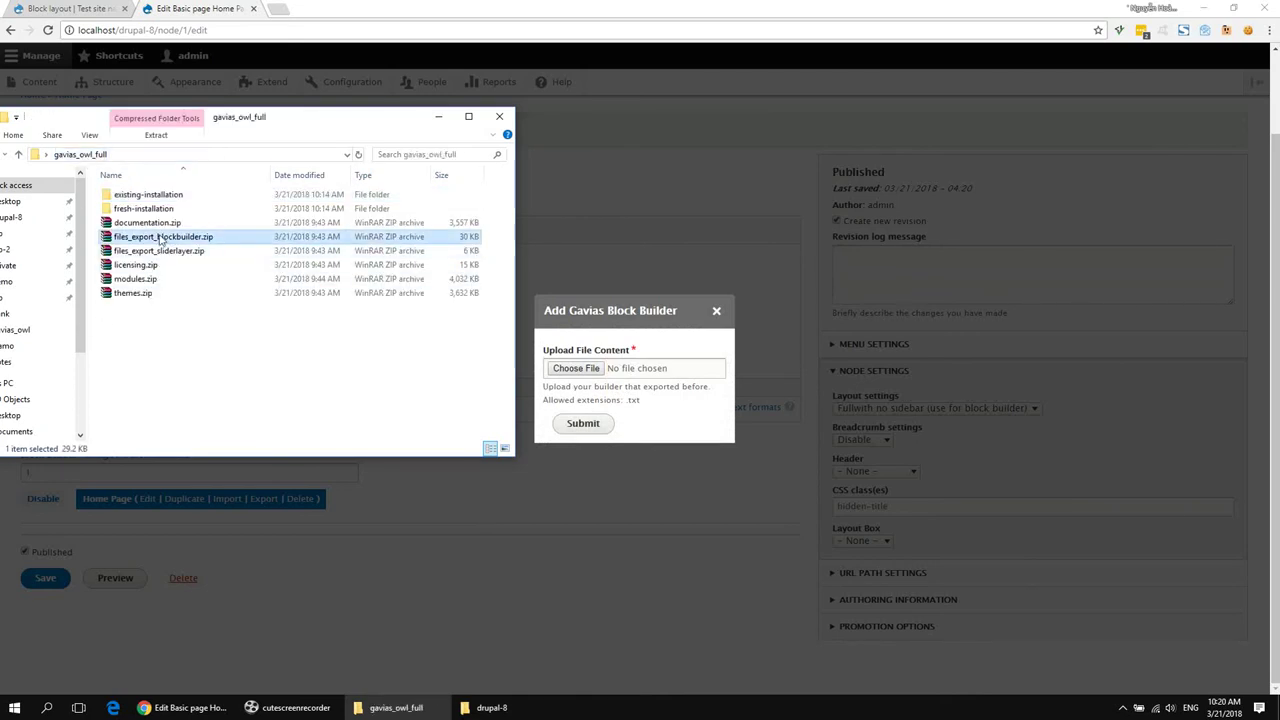
pyautogui.rightClick(158, 238)
pyautogui.click(214, 318)
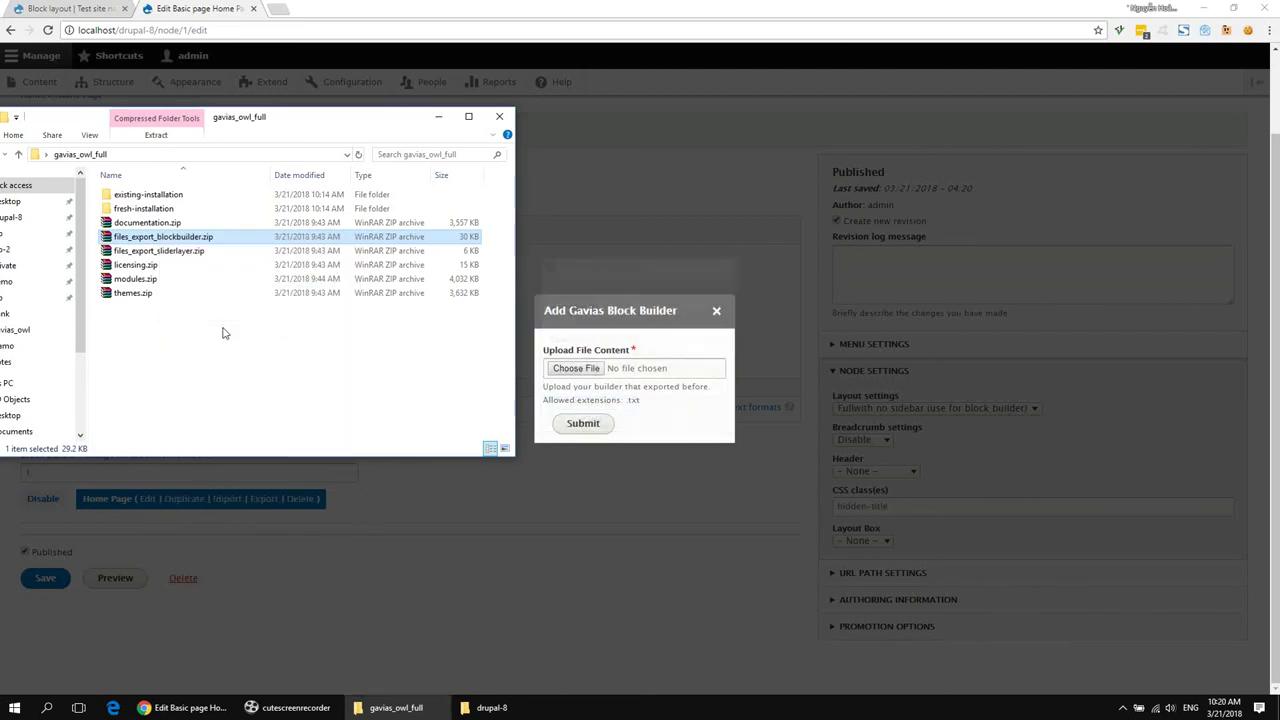
pyautogui.doubleClick(157, 208)
pyautogui.doubleClick(156, 200)
pyautogui.click(135, 264)
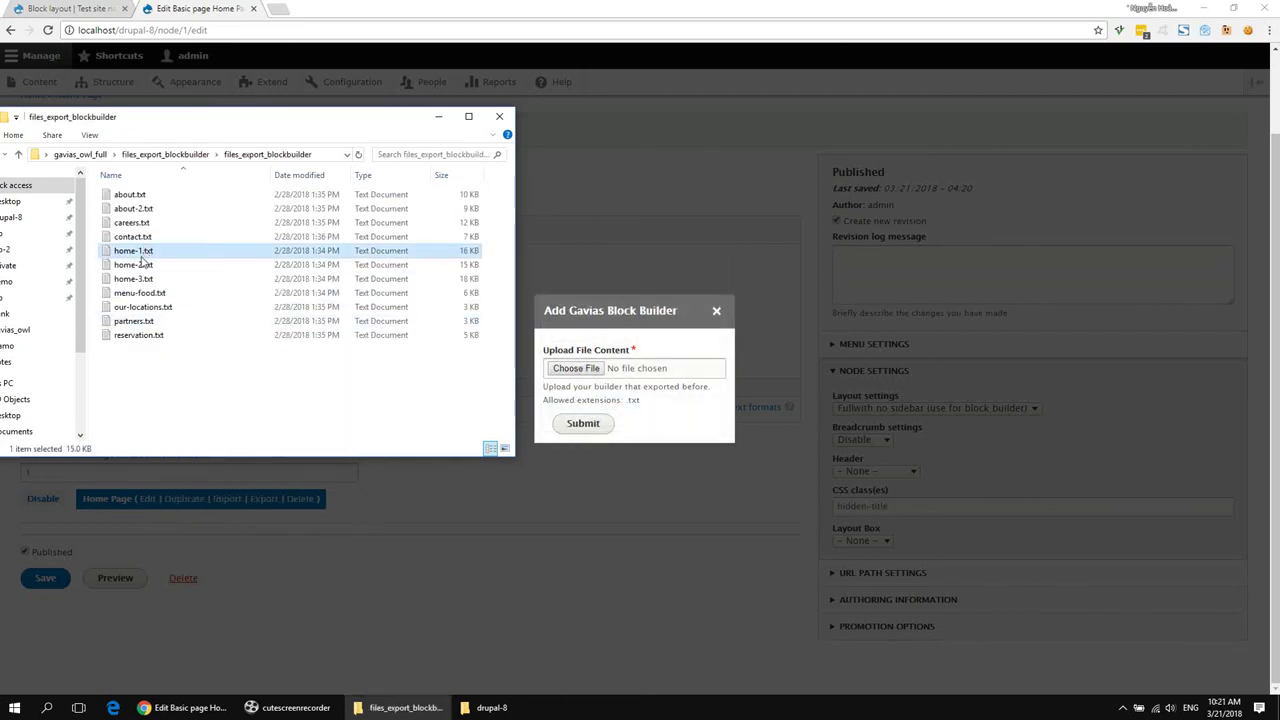
# - Back in Chrome, upload home-1.txt from files_export_blockbuilder in the Desktop's gavias_owl_full folder and submit the block builder import
pyautogui.click(578, 370)
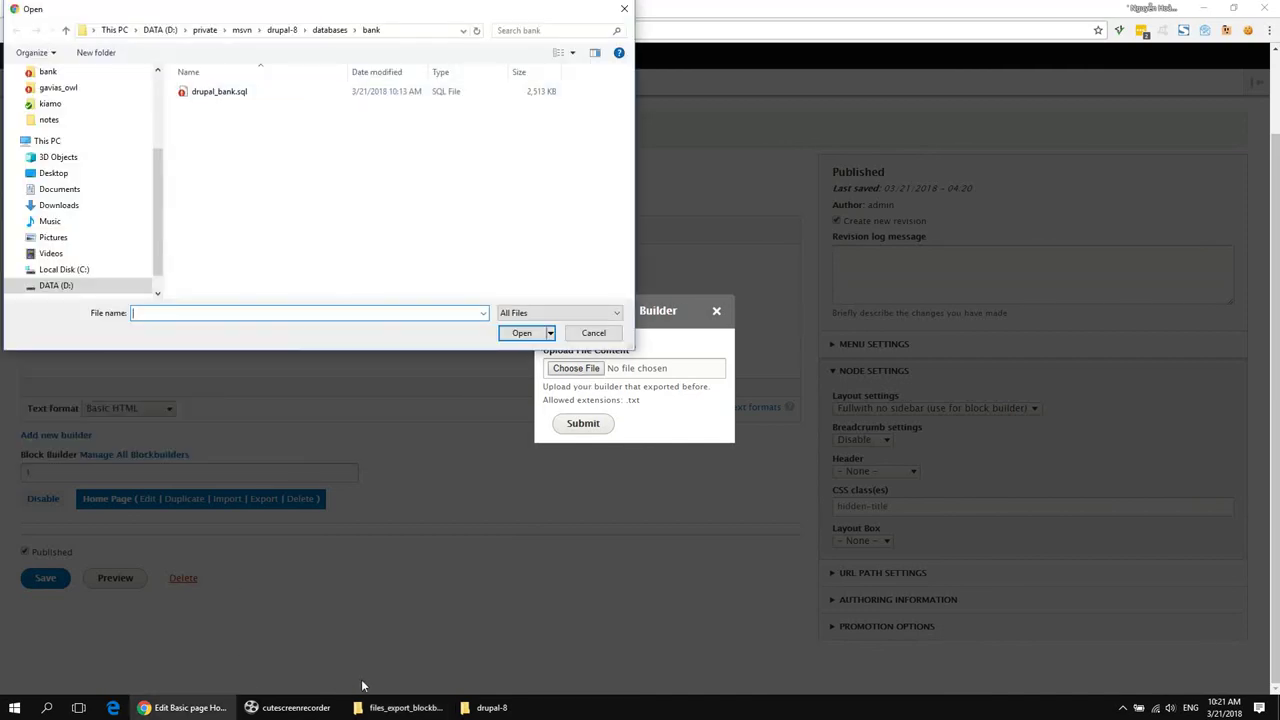
pyautogui.scroll(5, 100, 189)
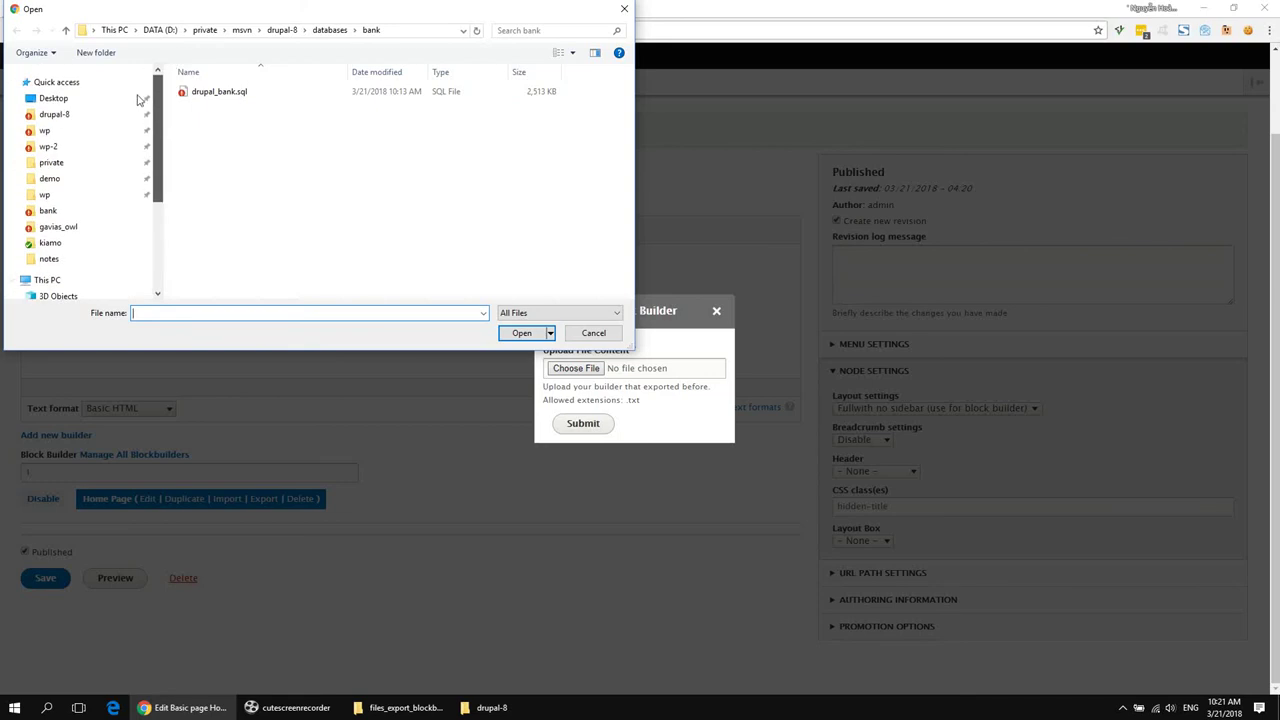
pyautogui.click(53, 98)
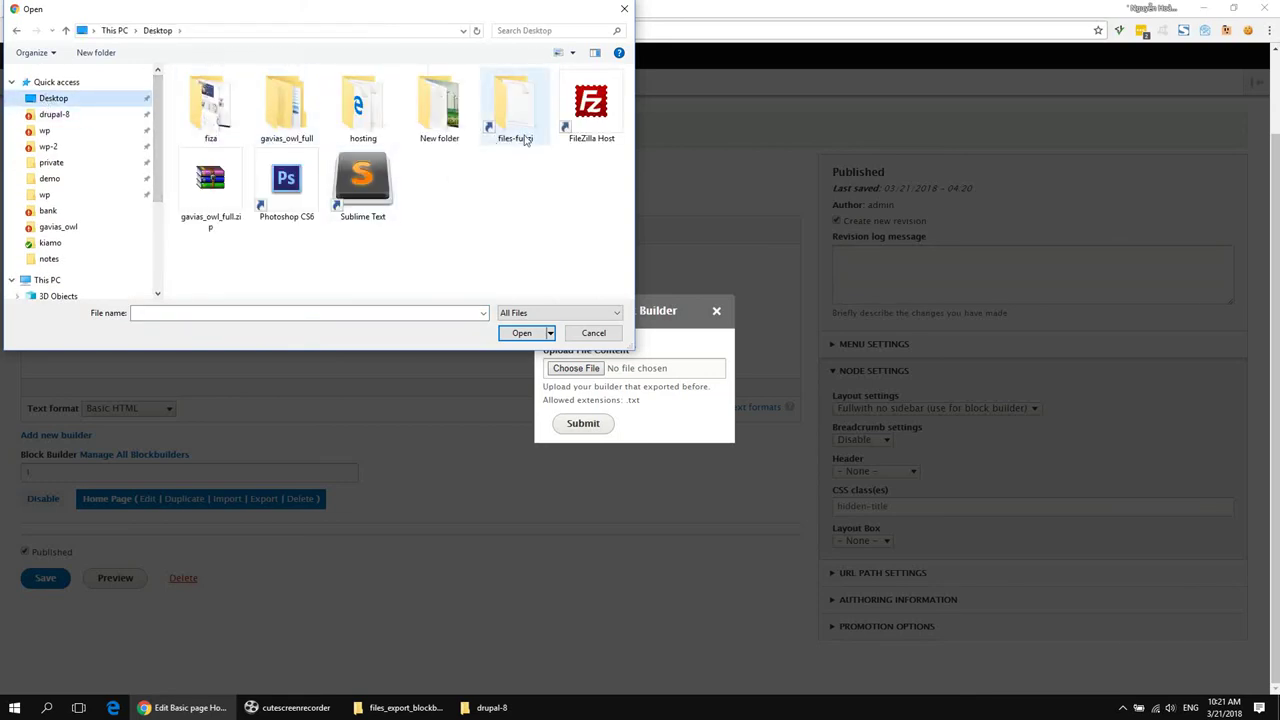
pyautogui.doubleClick(283, 133)
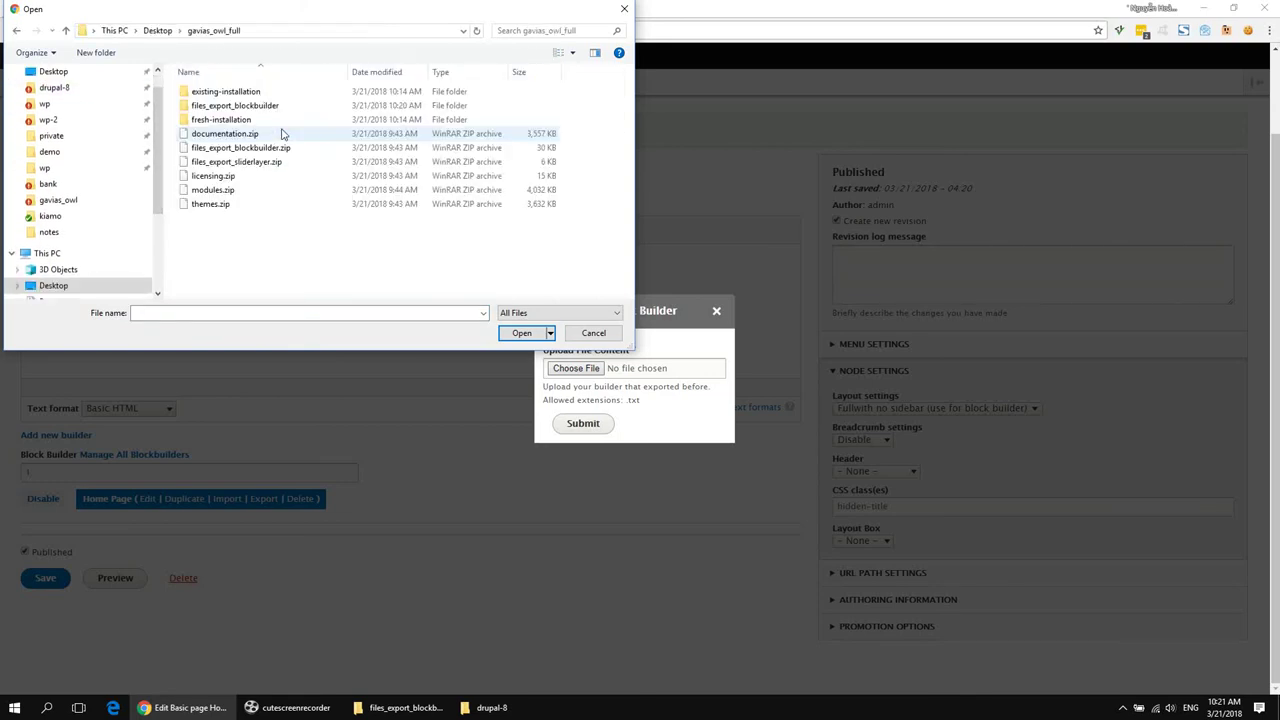
pyautogui.click(266, 108)
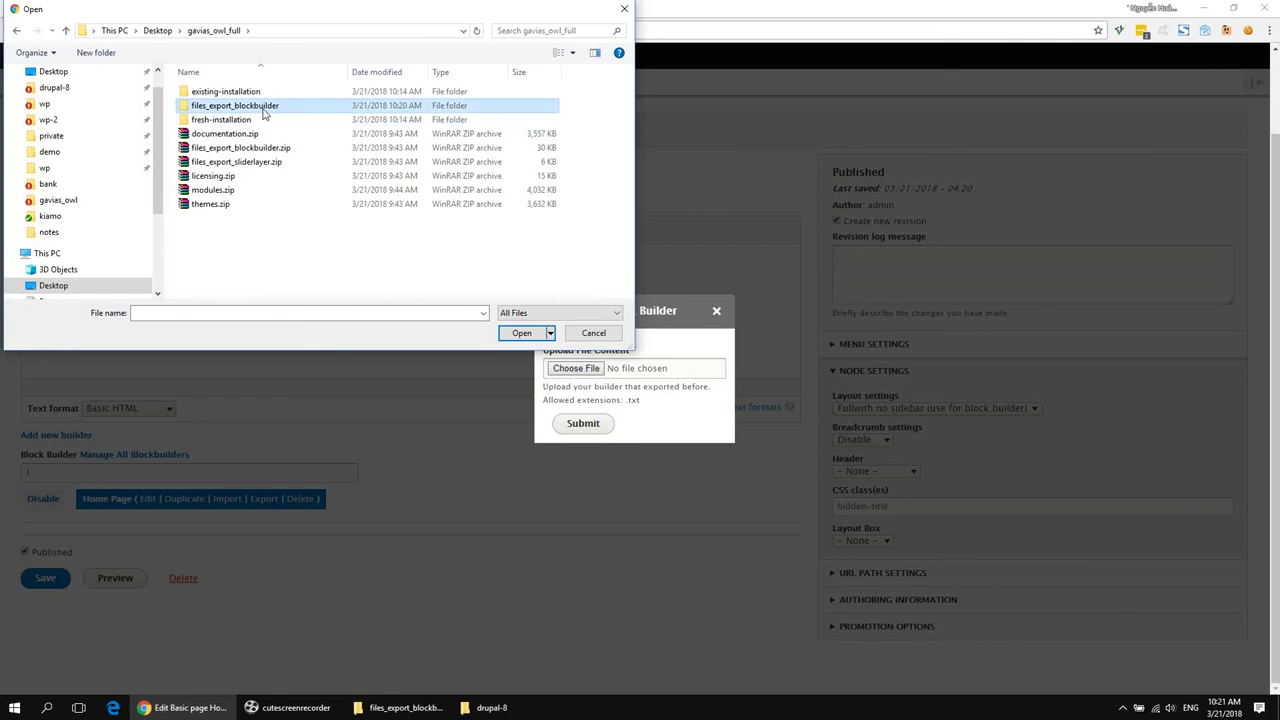
pyautogui.doubleClick(263, 107)
pyautogui.doubleClick(245, 94)
pyautogui.doubleClick(213, 147)
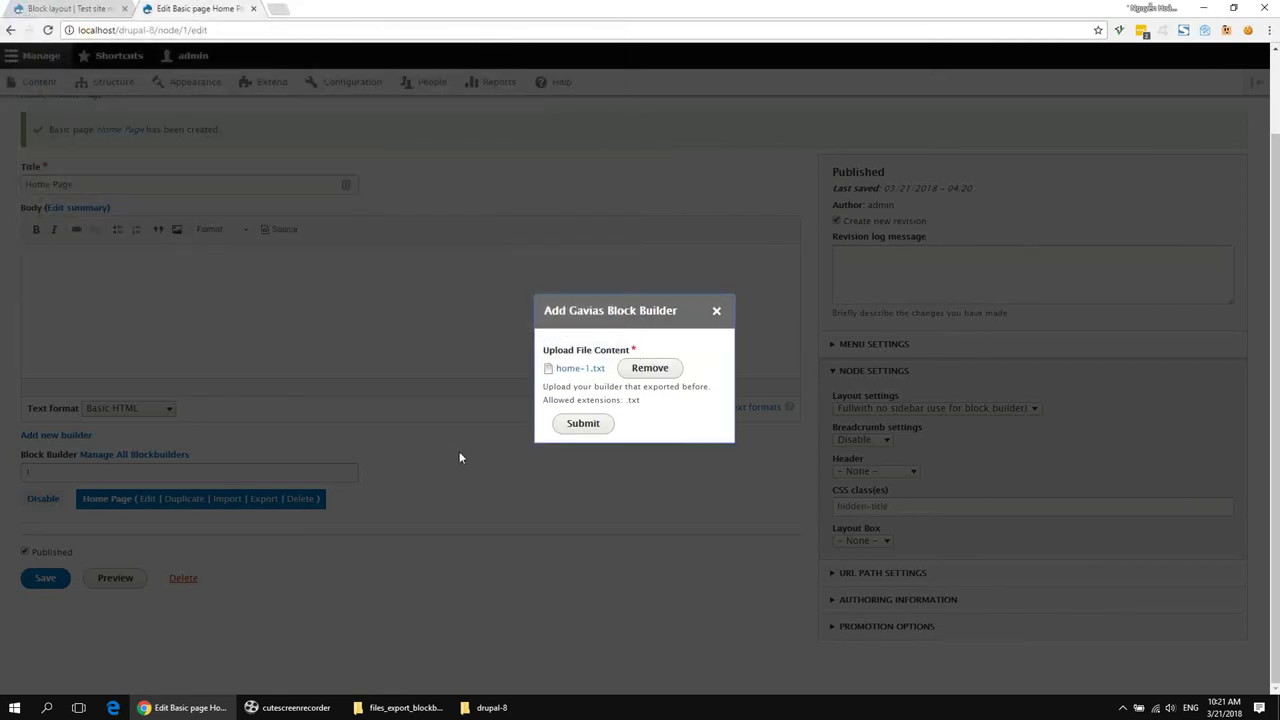
pyautogui.click(582, 424)
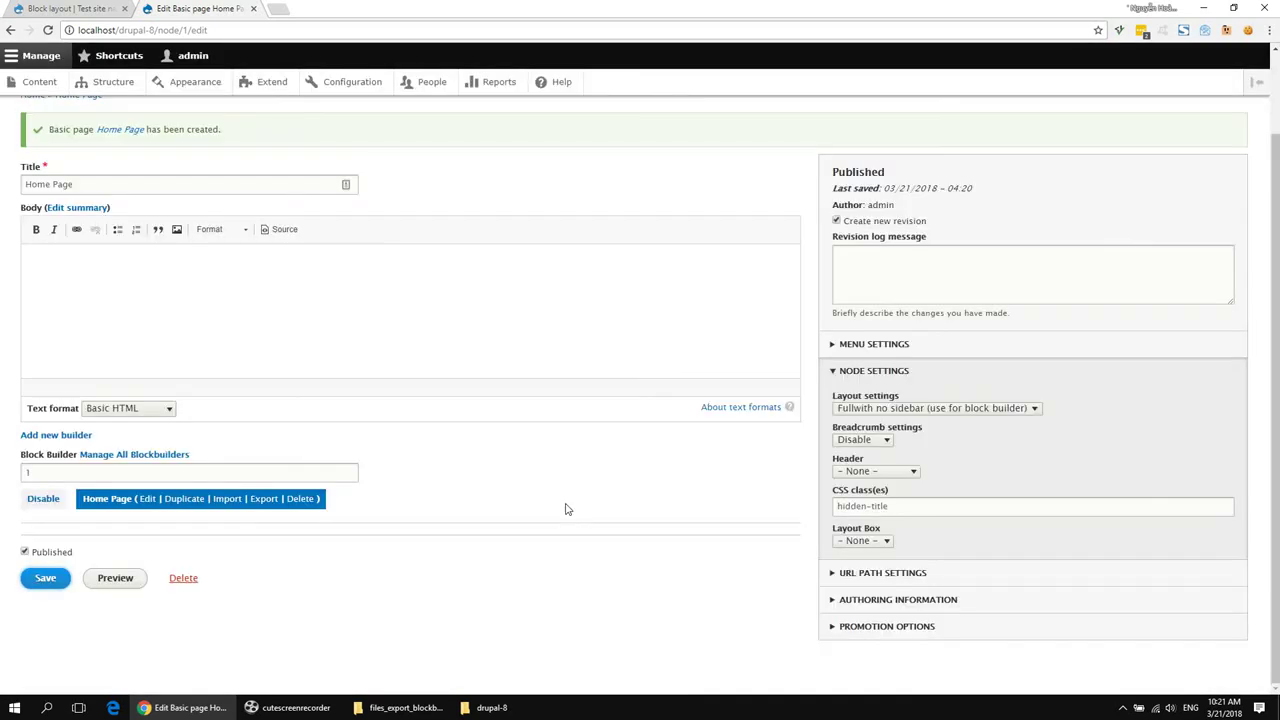
# - View the Home Page in a new browser tab and check the imported sections down the page
pyautogui.scroll(2, 471, 466)
pyautogui.rightClick(60, 170)
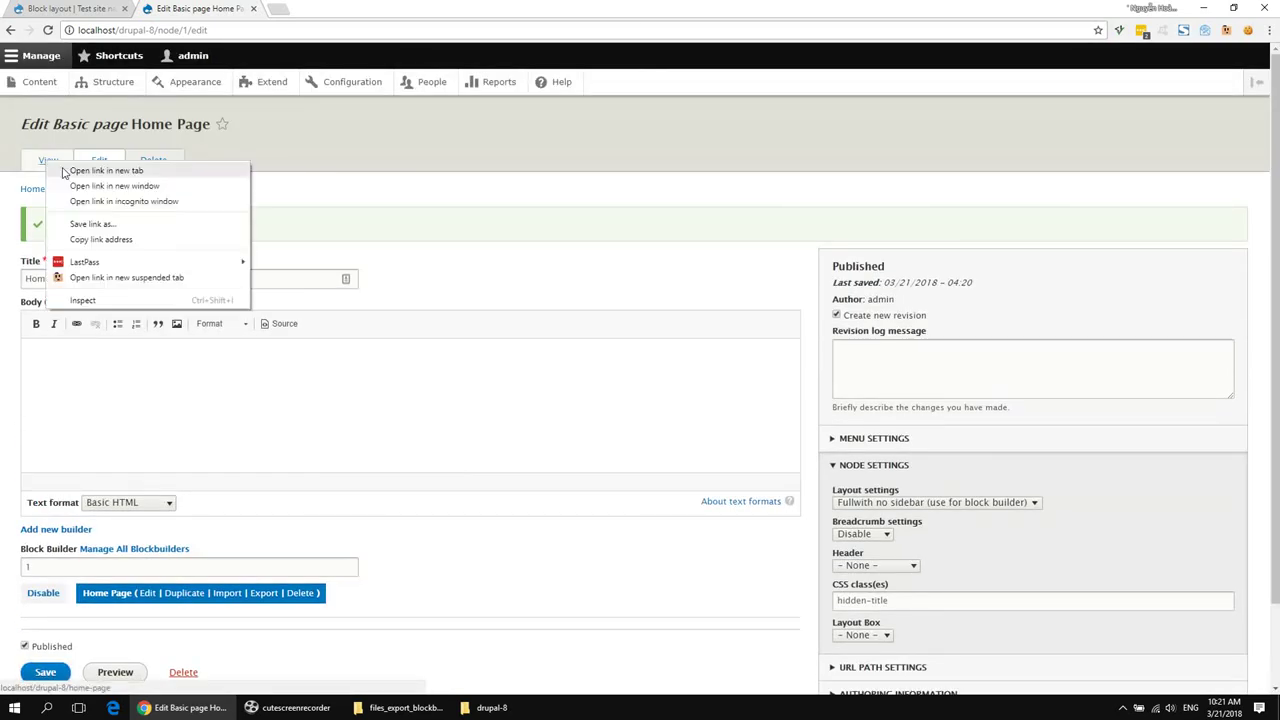
pyautogui.click(62, 172)
pyautogui.click(298, 10)
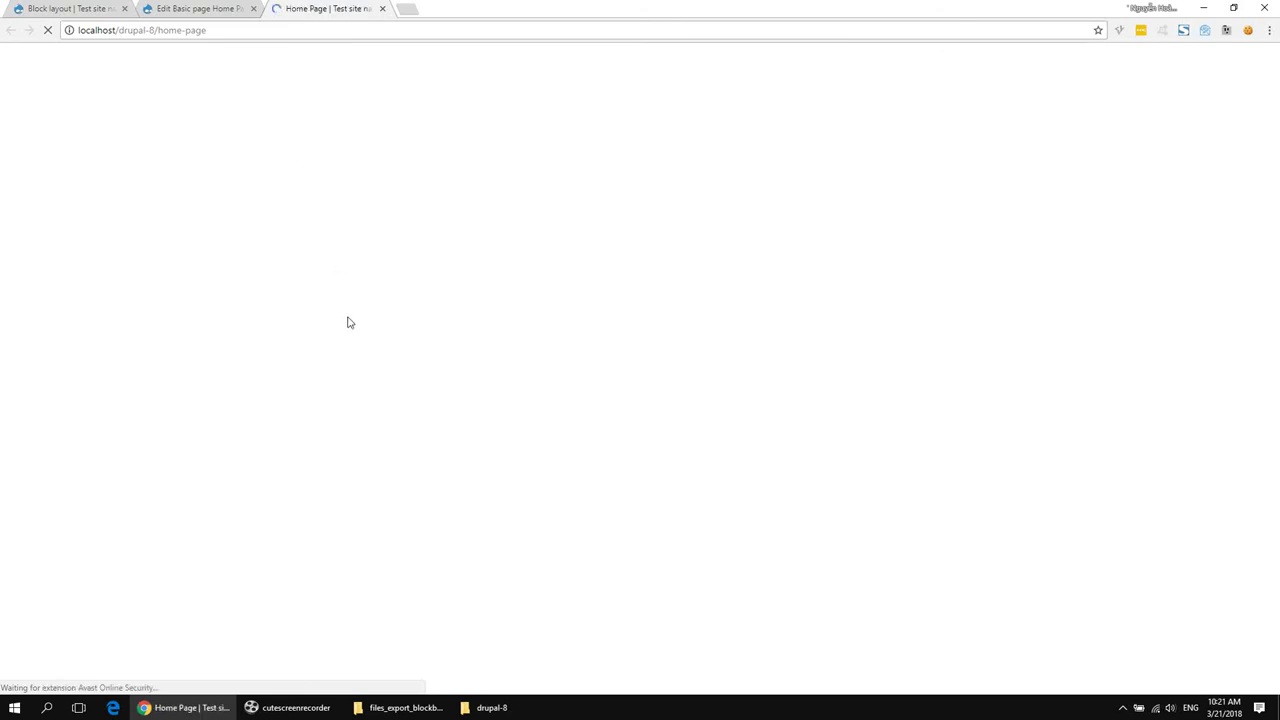
pyautogui.scroll(-15, 355, 430)
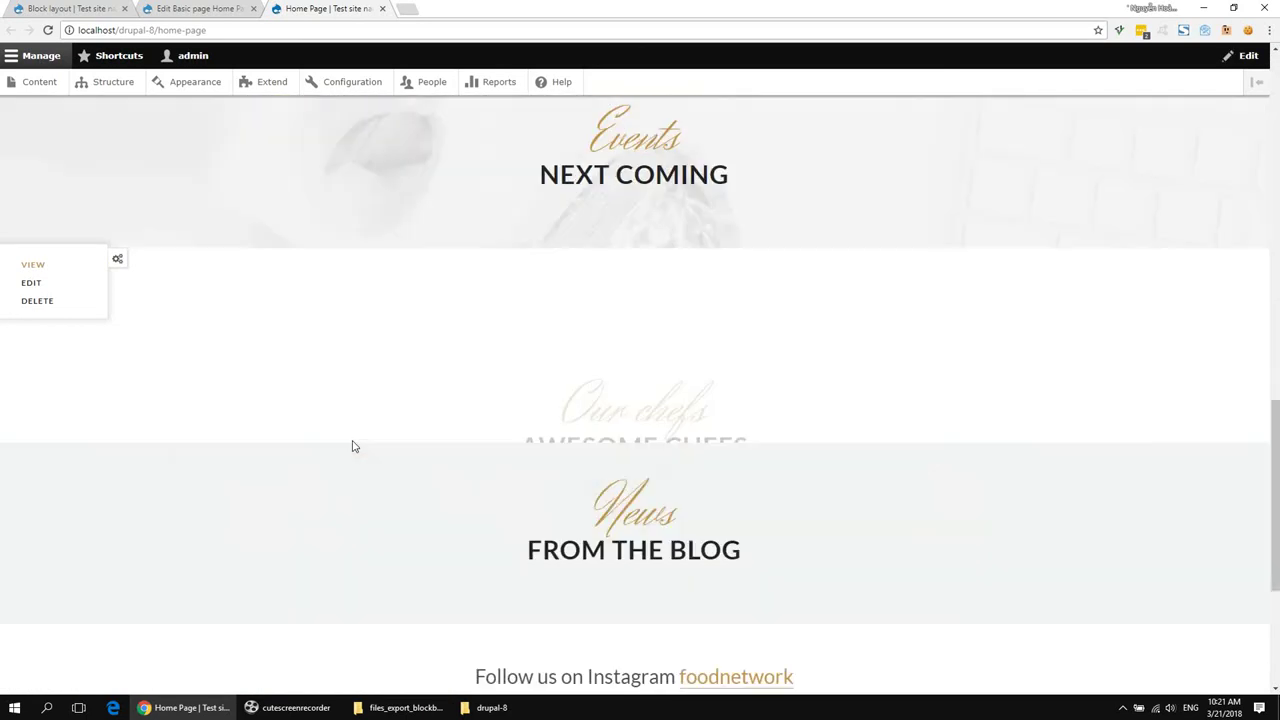
pyautogui.scroll(4, 352, 443)
pyautogui.scroll(10, 352, 446)
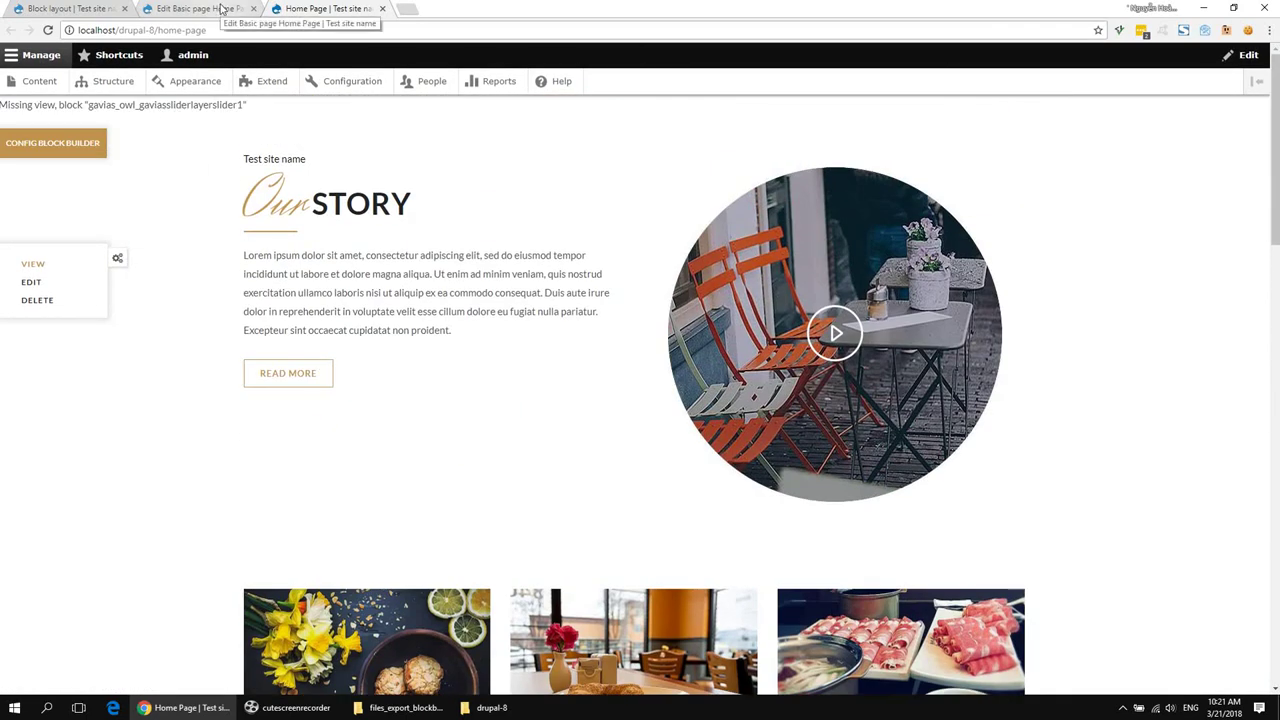
# - From the site structure's Gavias Slider Layer list, add a group slider titled "Slider Main" and save it
pyautogui.click(219, 7)
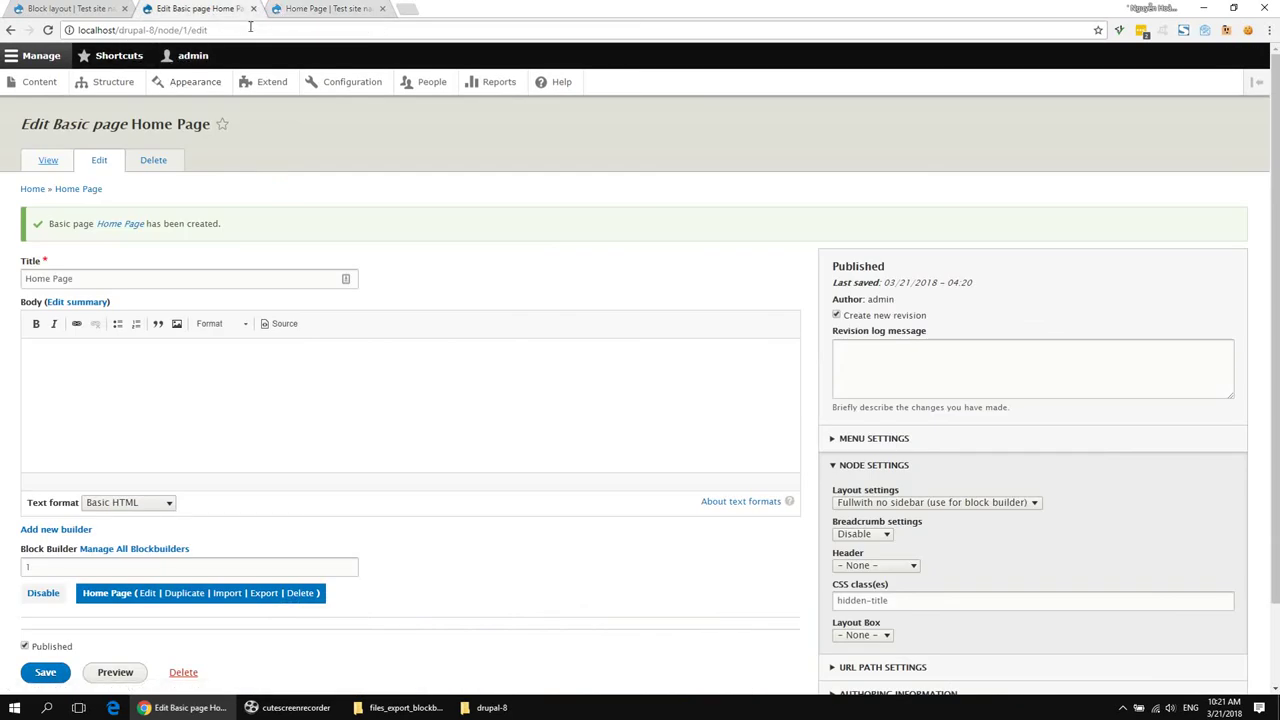
pyautogui.click(114, 84)
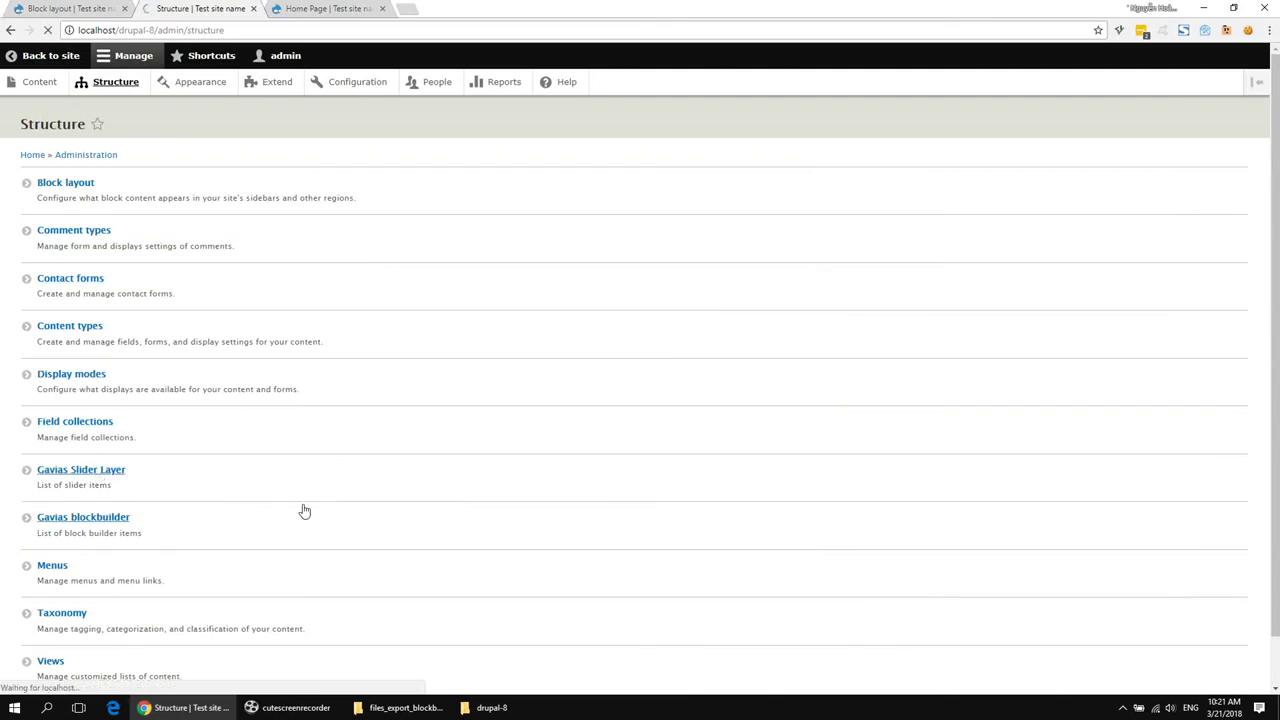
pyautogui.click(84, 184)
pyautogui.click(149, 196)
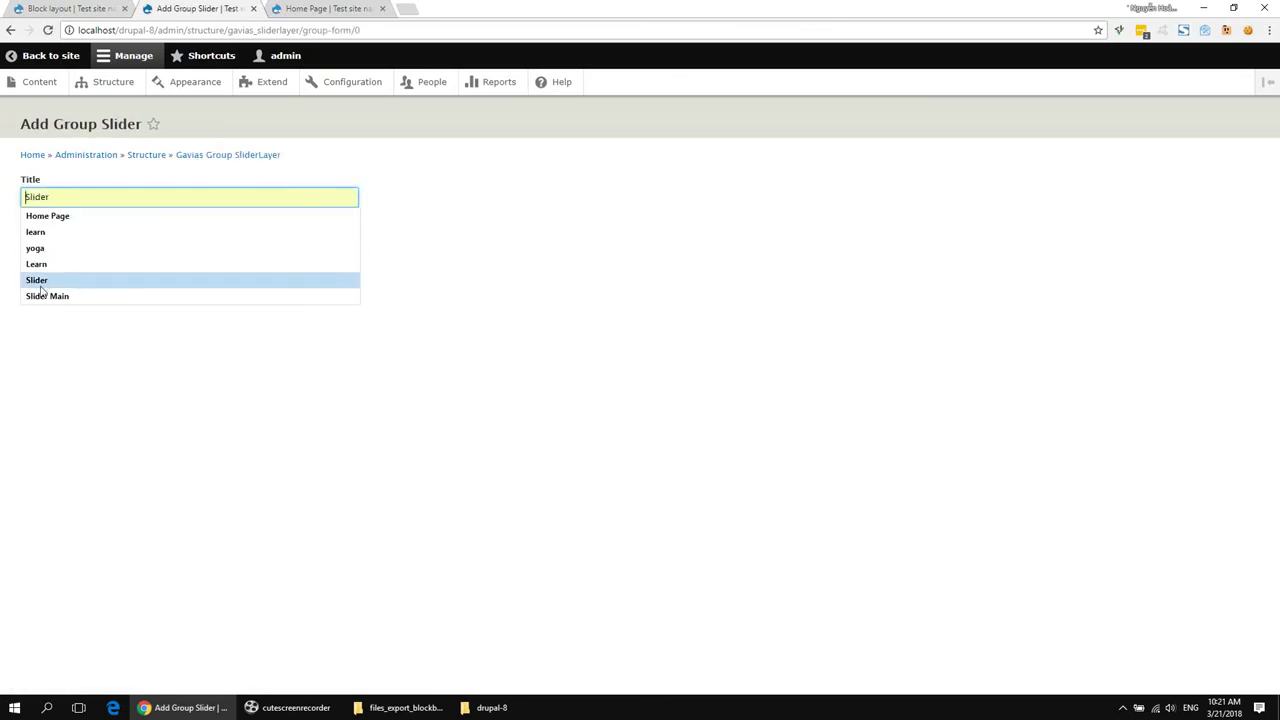
pyautogui.click(112, 296)
pyautogui.click(55, 224)
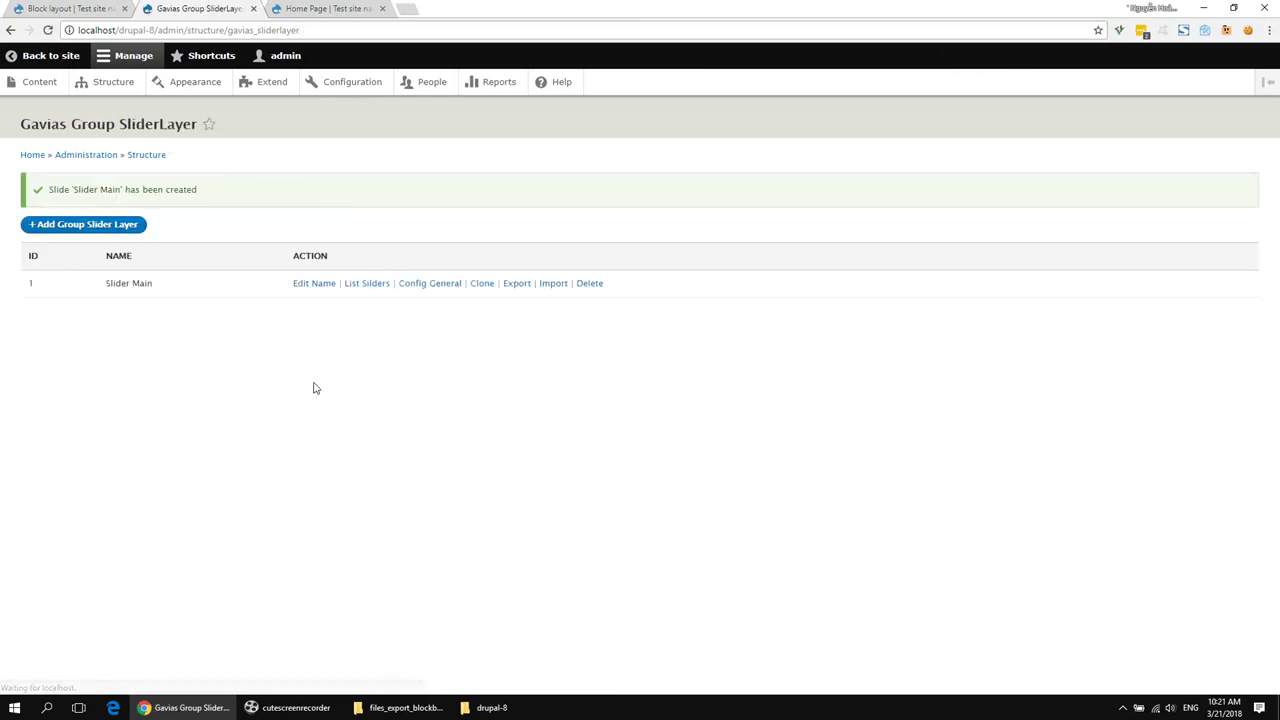
# - Open the import page of Slider Main and extract files_export_sliderlayer.zip in the gavias_owl_full folder with File Explorer
pyautogui.click(551, 287)
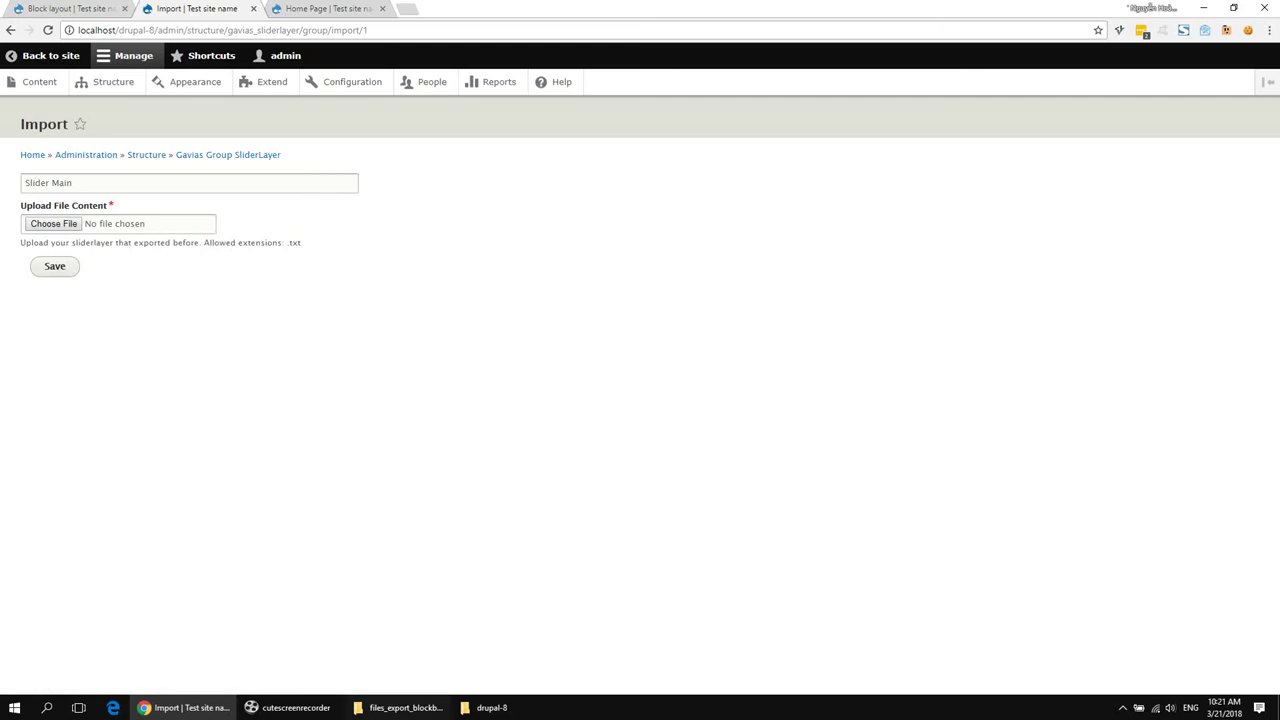
pyautogui.click(405, 708)
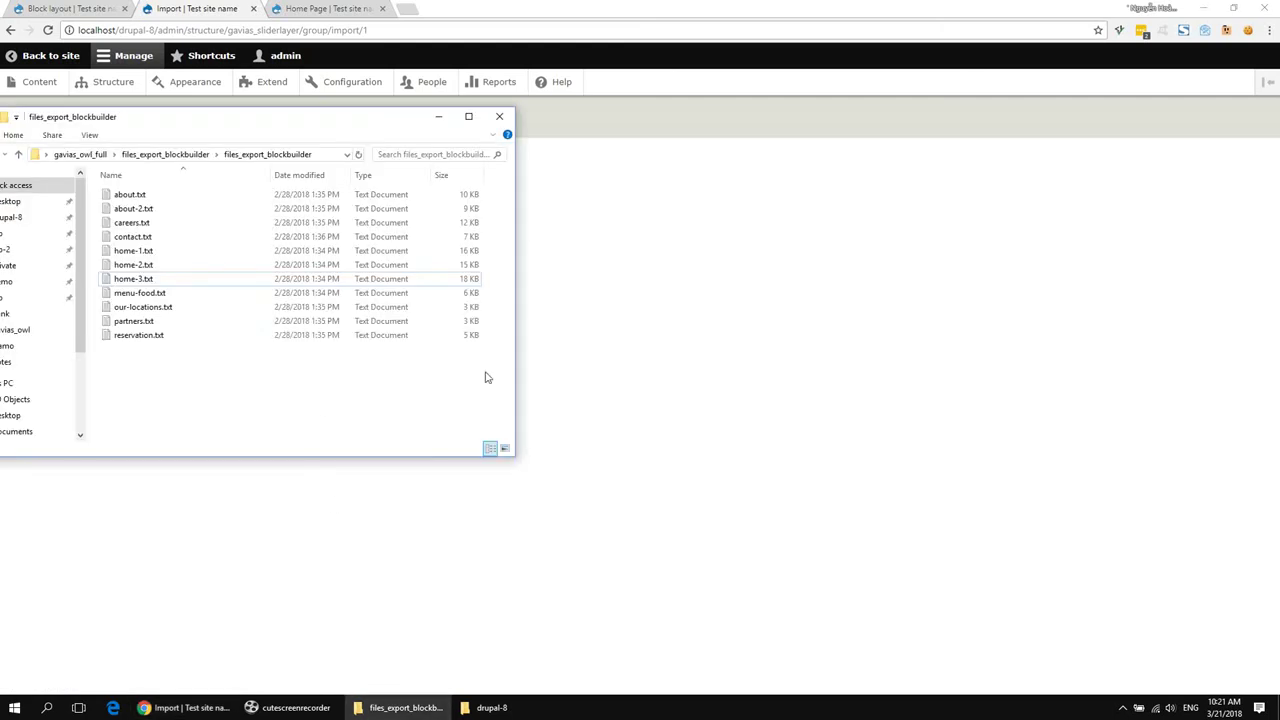
pyautogui.click(100, 157)
pyautogui.click(175, 267)
pyautogui.rightClick(175, 267)
pyautogui.click(234, 350)
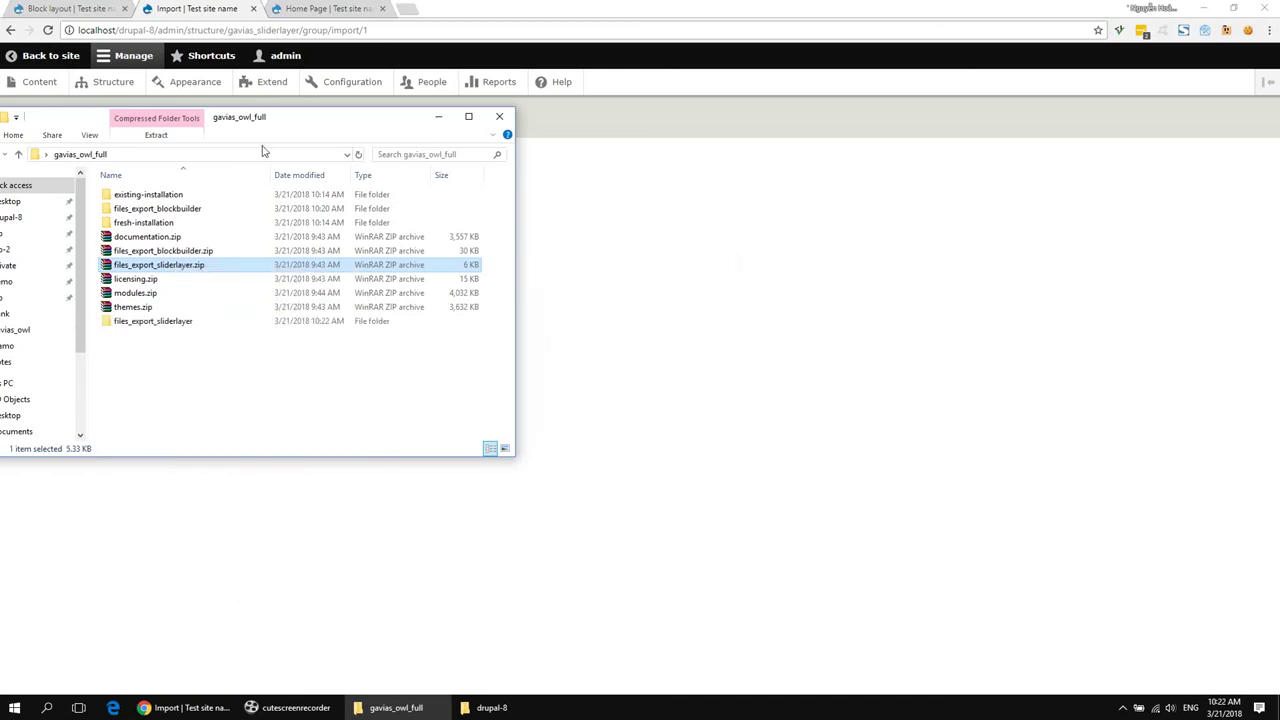
# - Upload sliderlayer.txt from the extracted files_export_sliderlayer folder to the Slider Main import page in Chrome and save
pyautogui.moveTo(455, 143); pyautogui.dragTo(785, 173)
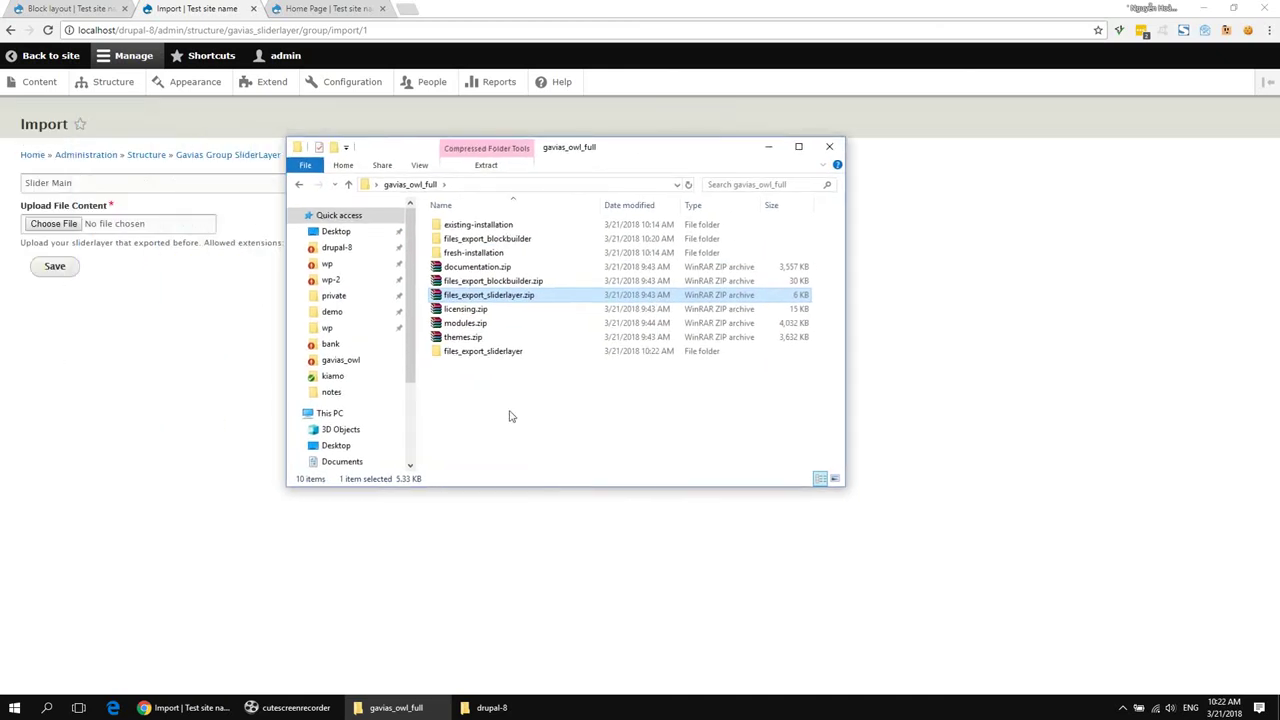
pyautogui.doubleClick(513, 354)
pyautogui.doubleClick(478, 234)
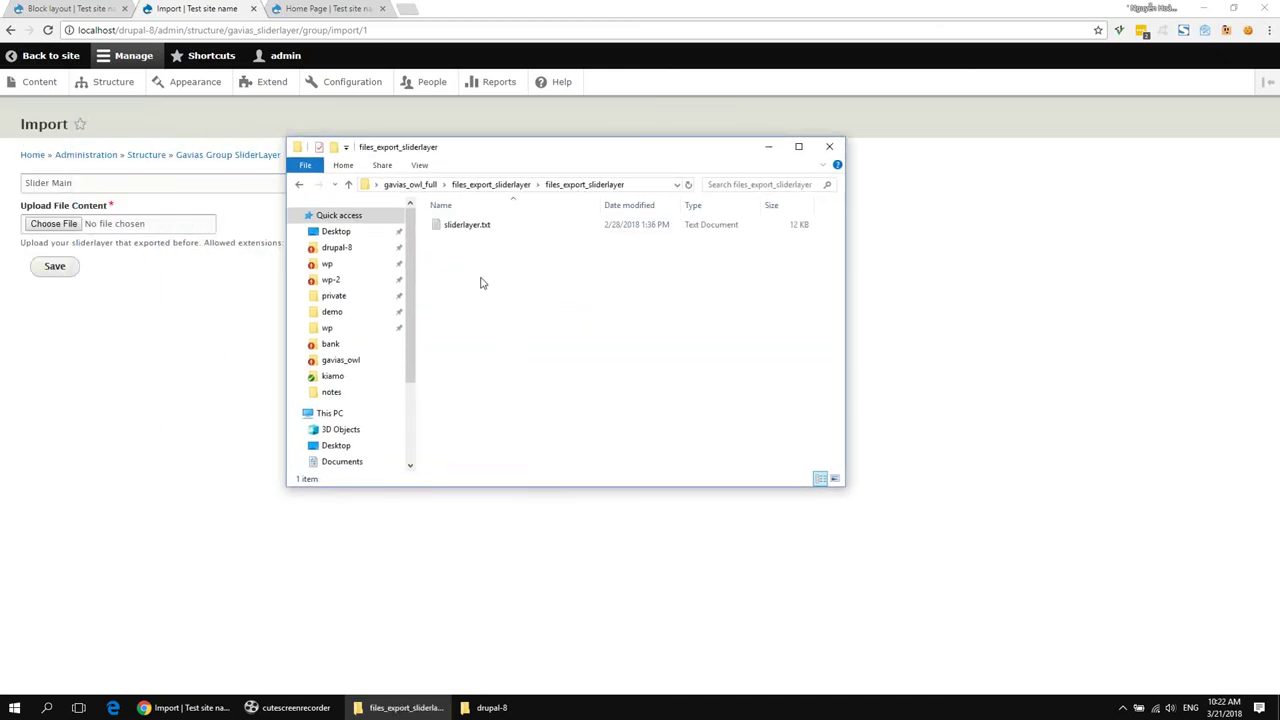
pyautogui.moveTo(480, 226); pyautogui.dragTo(56, 229)
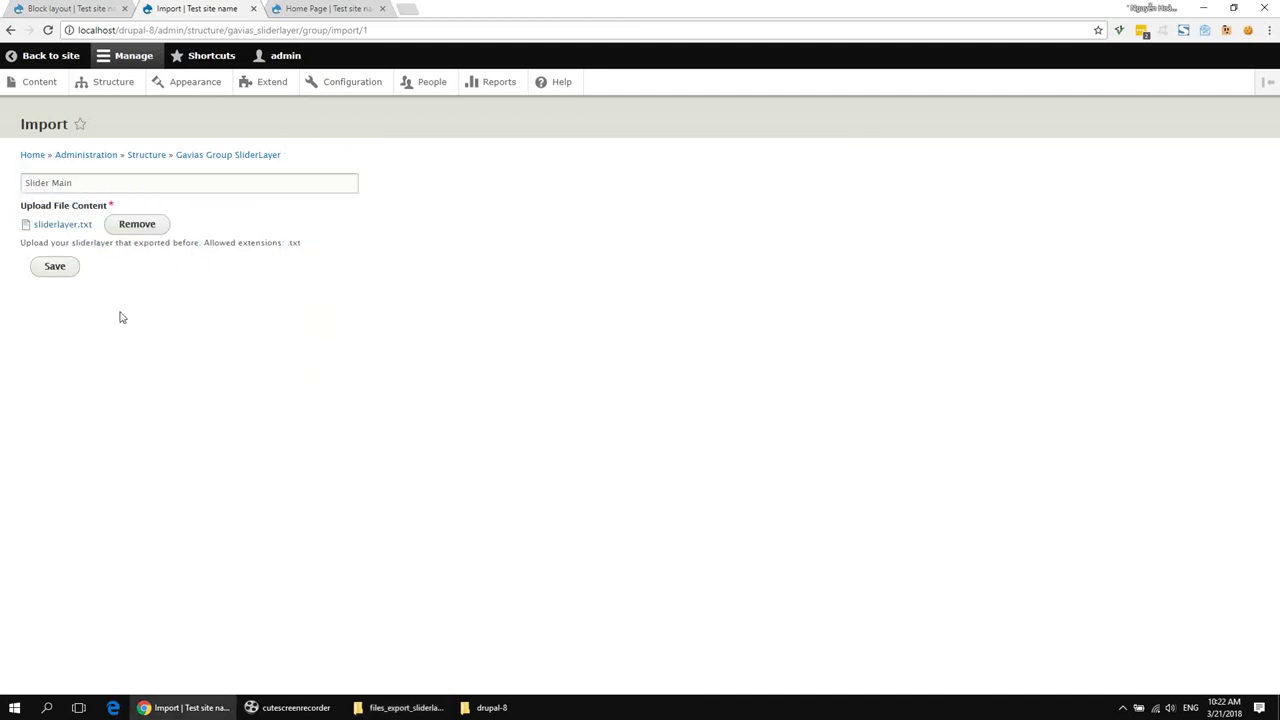
pyautogui.click(55, 268)
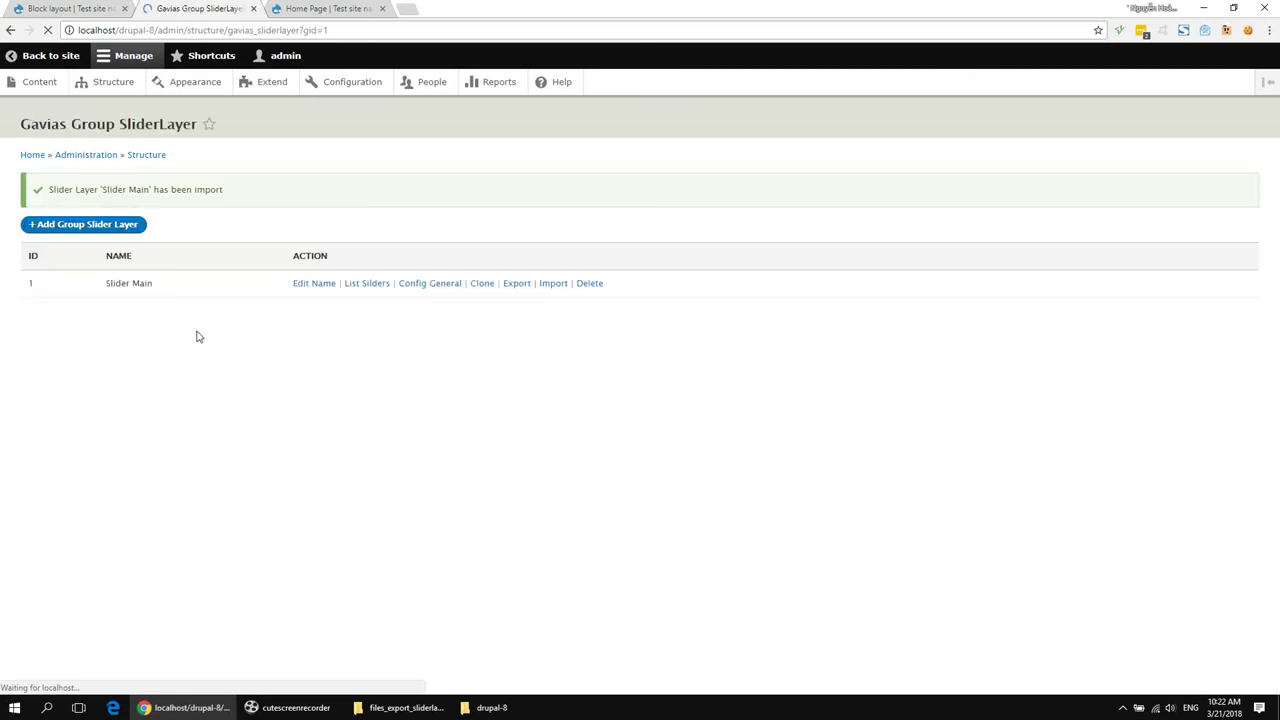
# - In the block layout, find the "Gavias SliderLayer – Slider Main" block with the filter "slider", place it in the Other region and save it
pyautogui.click(126, 92)
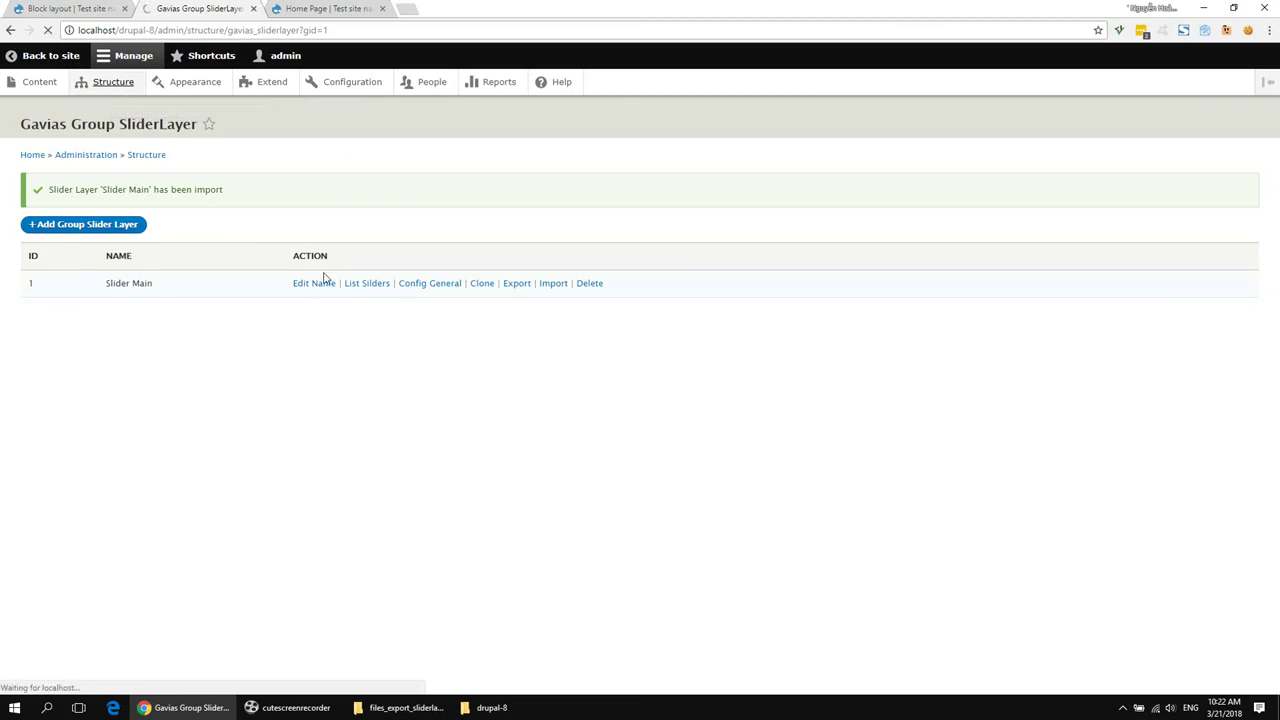
pyautogui.click(80, 183)
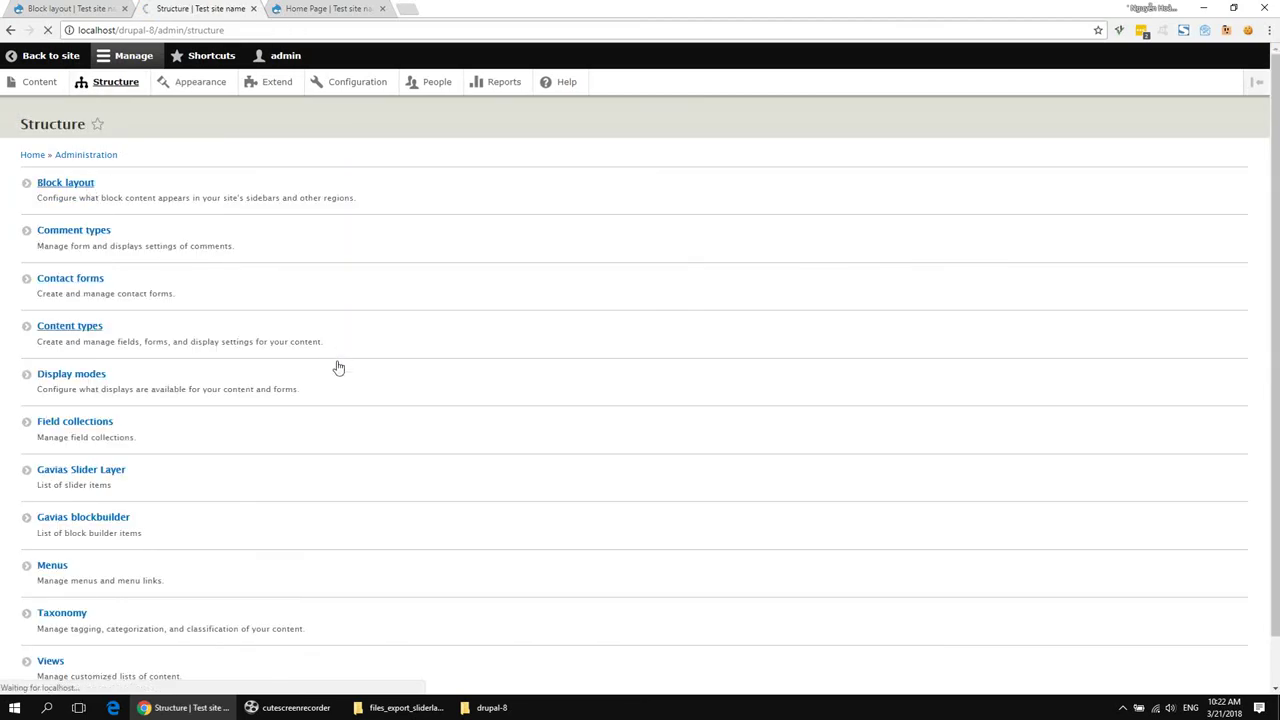
pyautogui.scroll(-15, 346, 474)
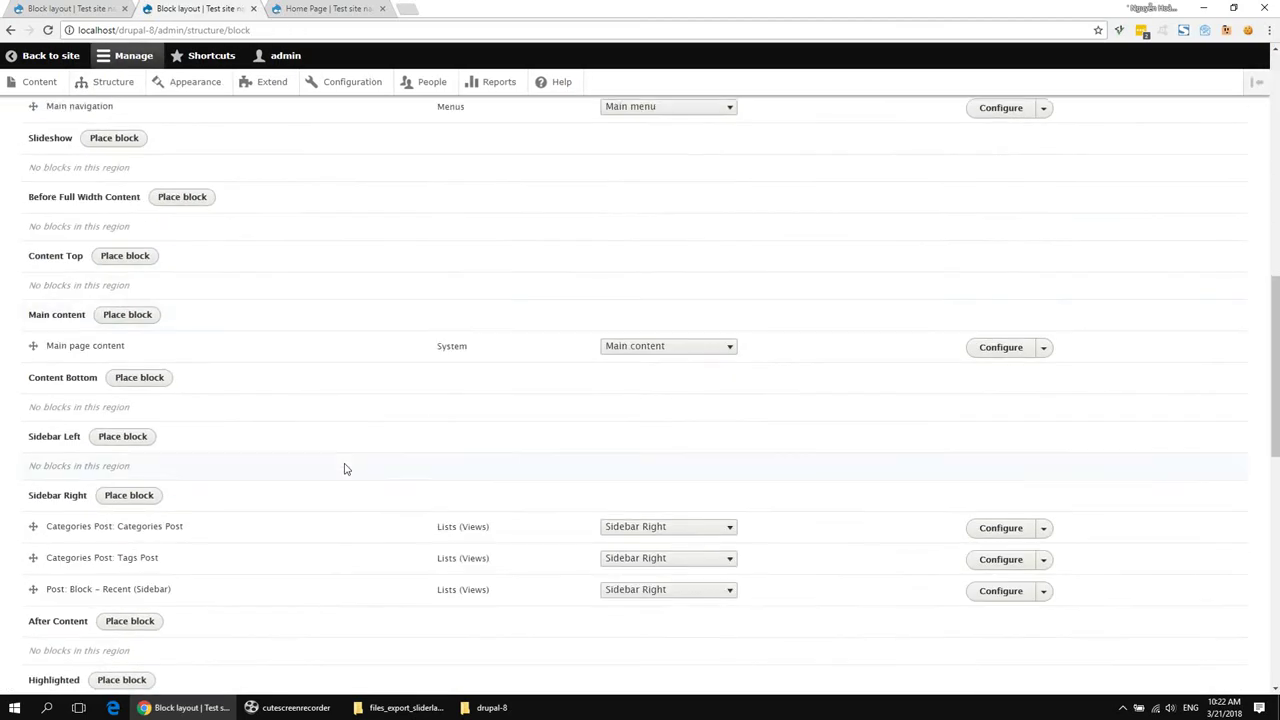
pyautogui.click(95, 397)
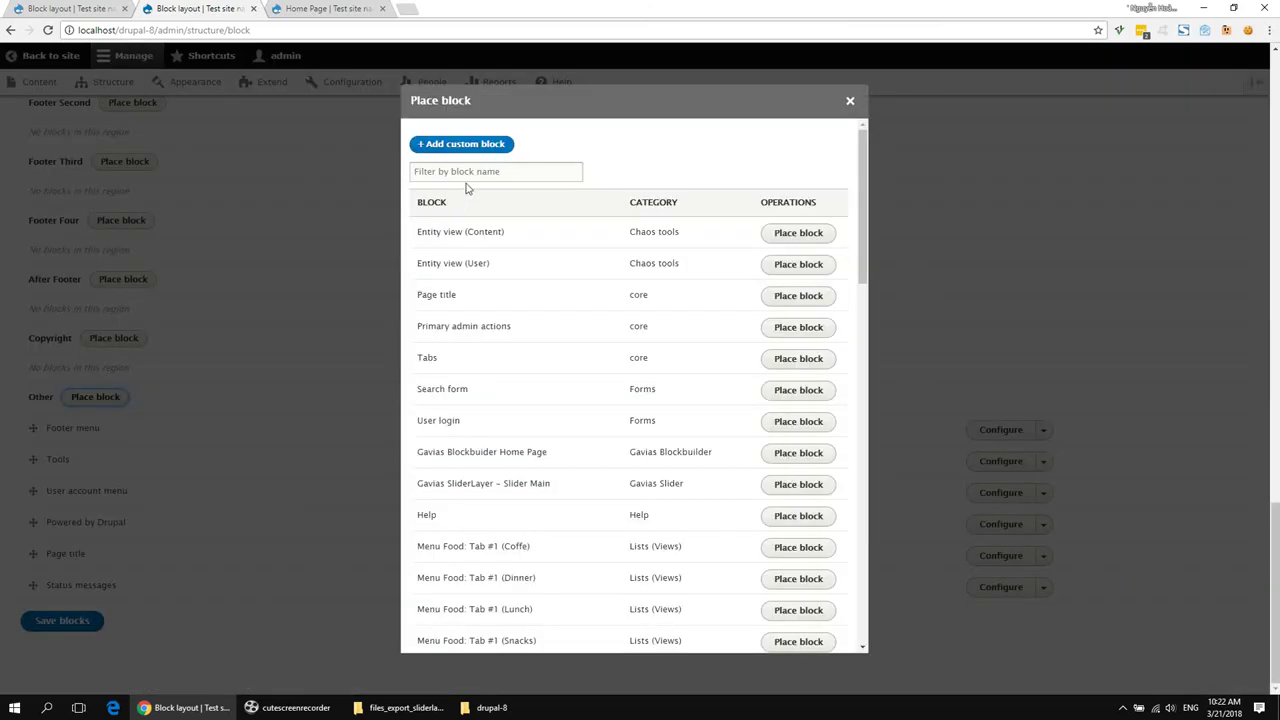
pyautogui.click(468, 176)
pyautogui.write('slider')
pyautogui.click(775, 238)
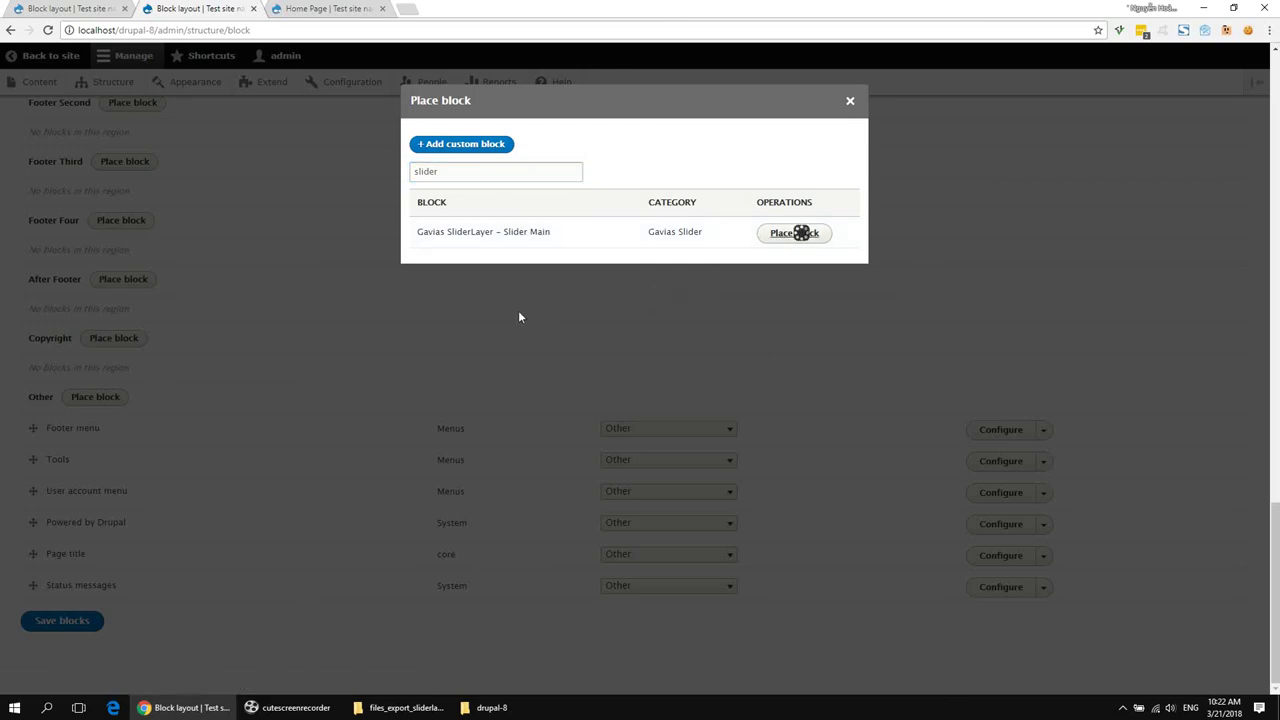
pyautogui.click(418, 243)
pyautogui.click(421, 620)
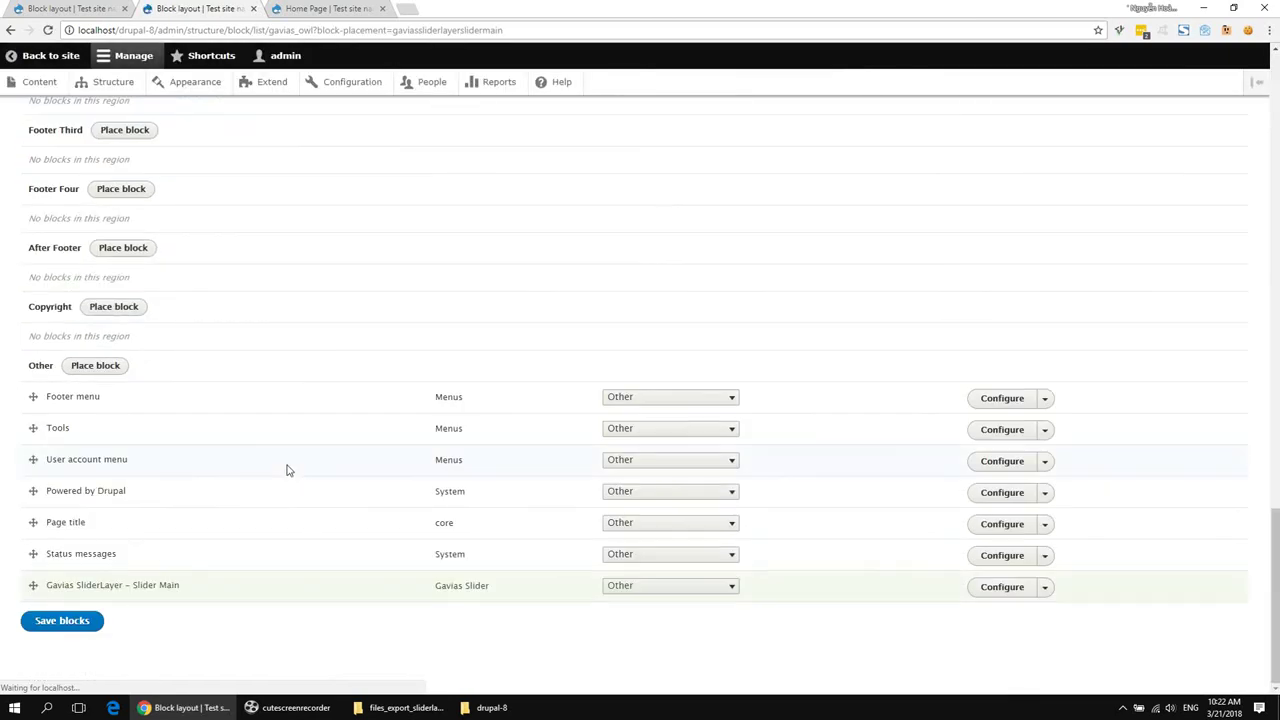
# - In the Home Page block builder, set the Slider #1 Drupal Block to "Gavias SliderLayer – Slider Main" and save the changes
pyautogui.click(340, 10)
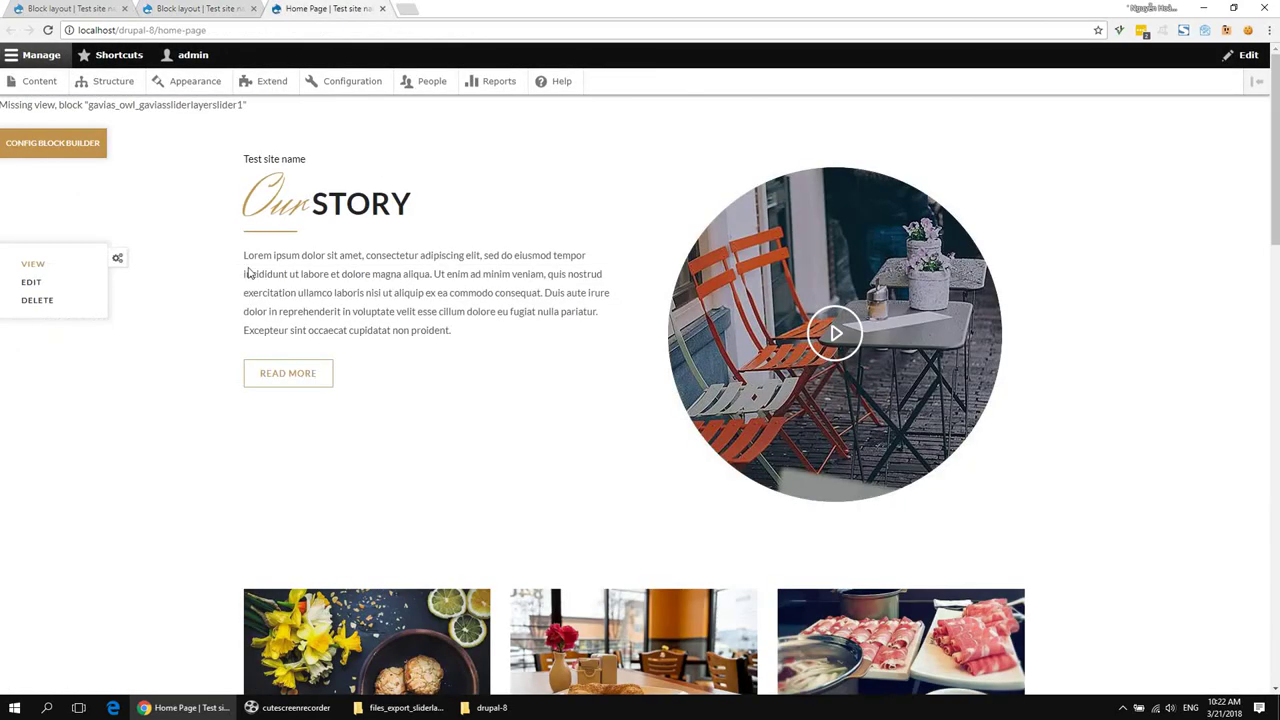
pyautogui.click(84, 143)
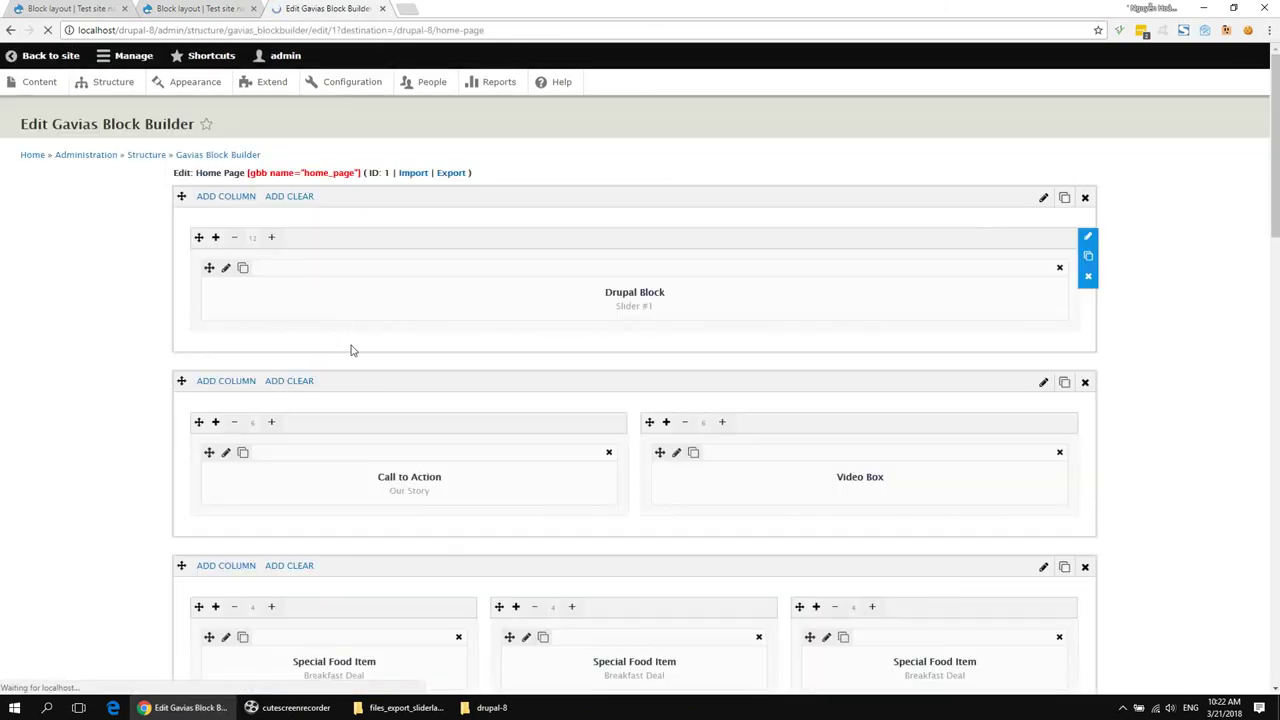
pyautogui.click(226, 269)
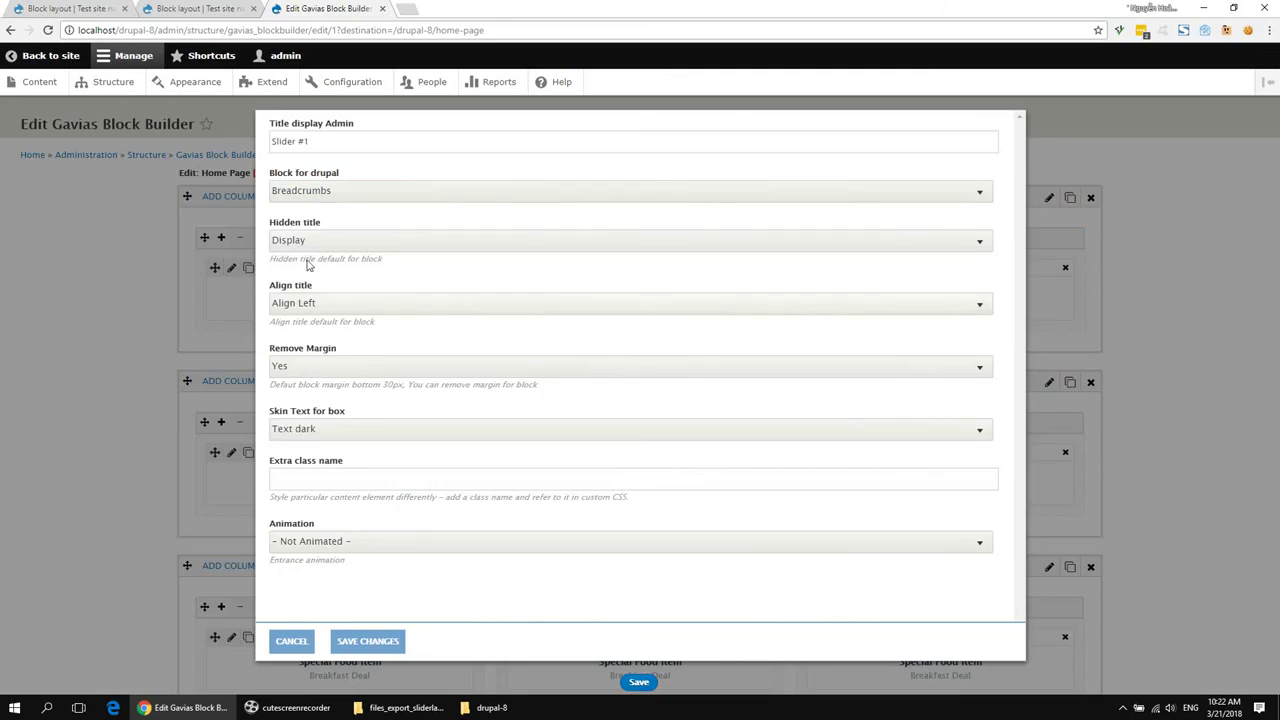
pyautogui.click(328, 193)
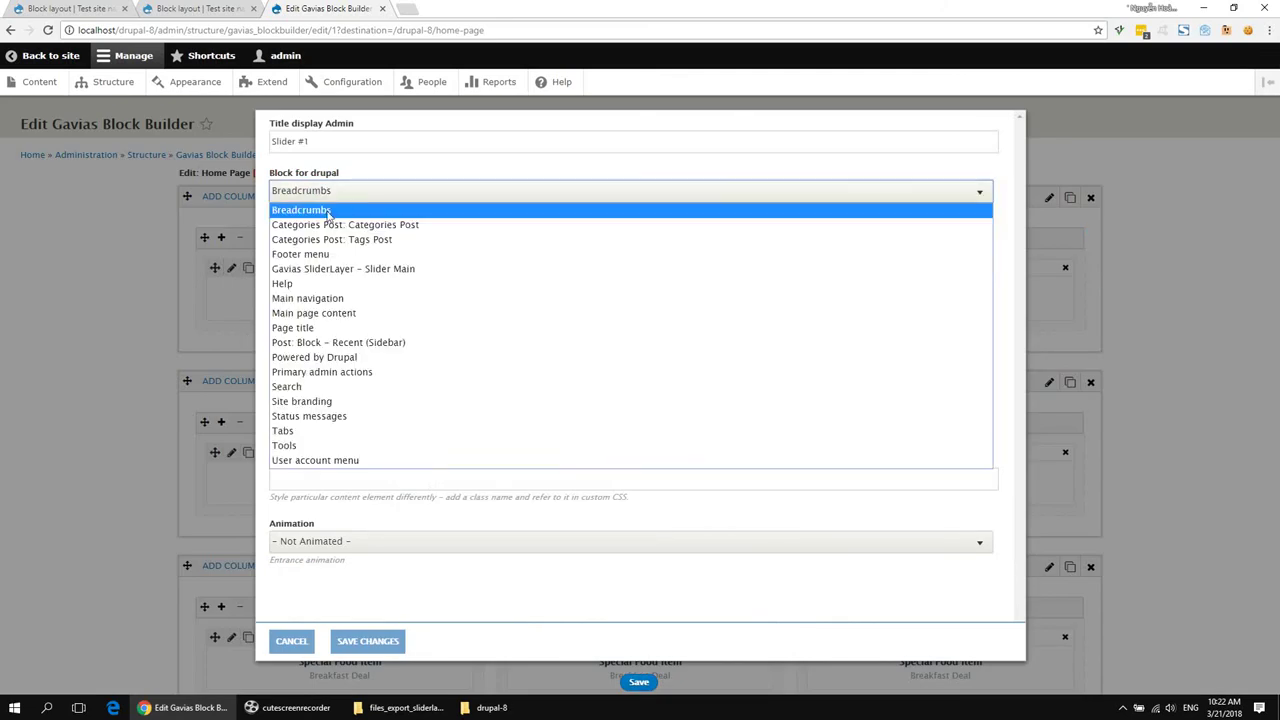
pyautogui.click(318, 267)
pyautogui.click(369, 640)
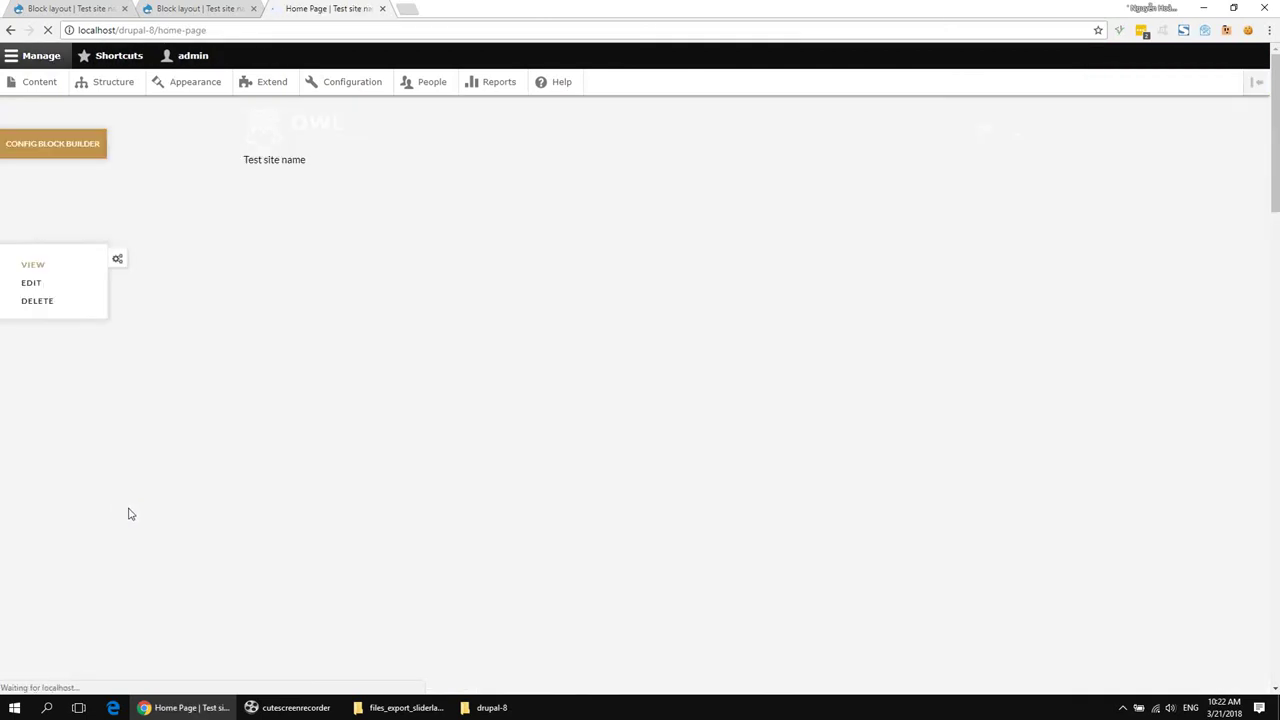
# - Review the home page from the slider through the menu, events, chefs and blog sections to the Instagram feed
pyautogui.scroll(-1, 1166, 349)
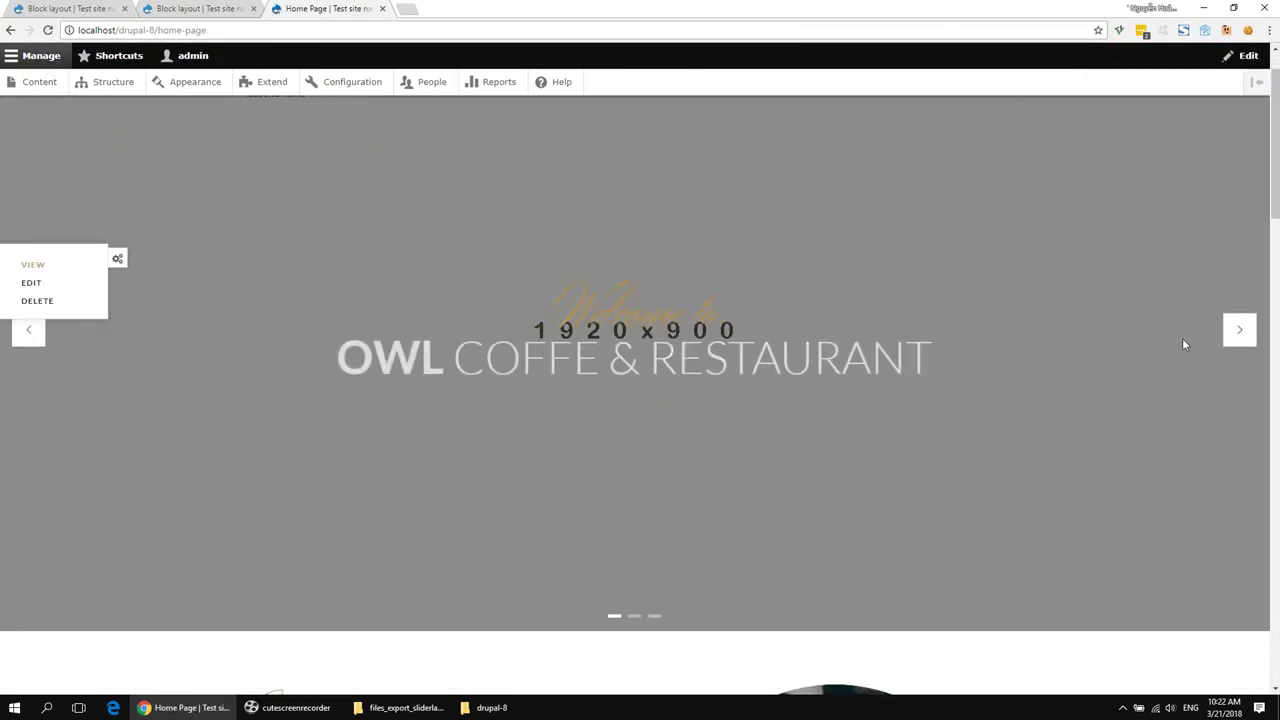
pyautogui.scroll(1, 905, 466)
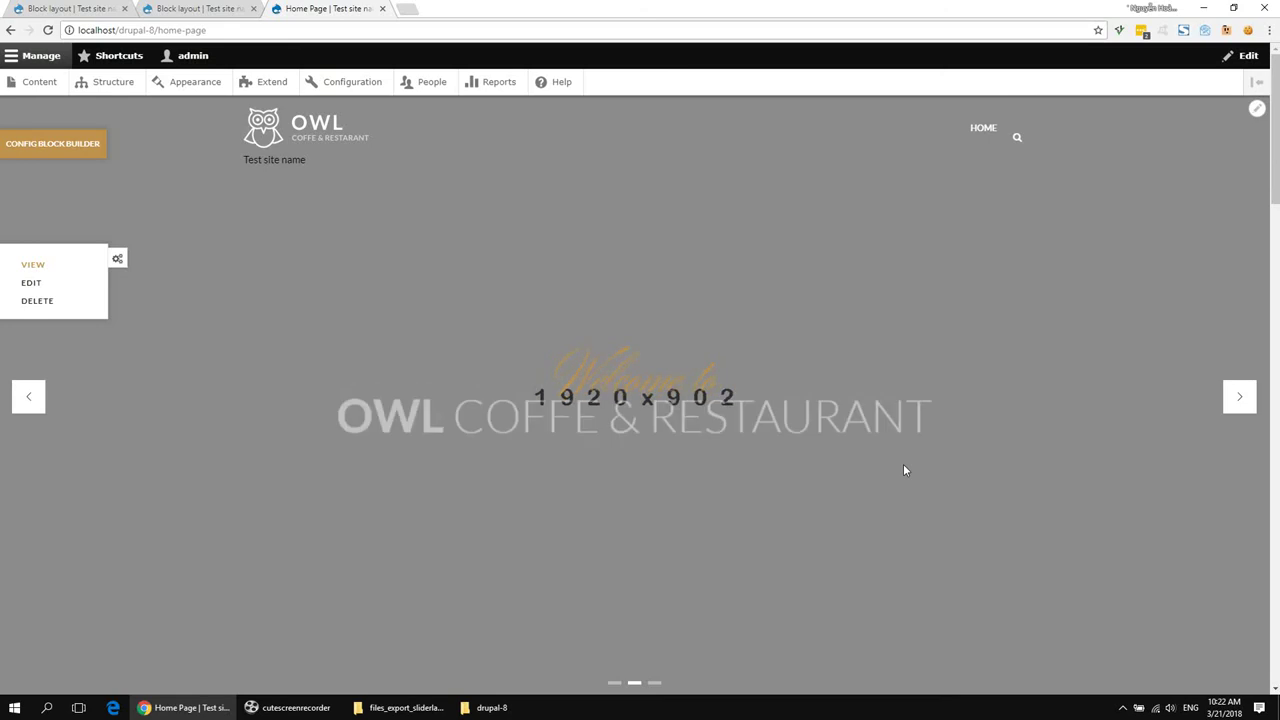
pyautogui.scroll(-20, 903, 470)
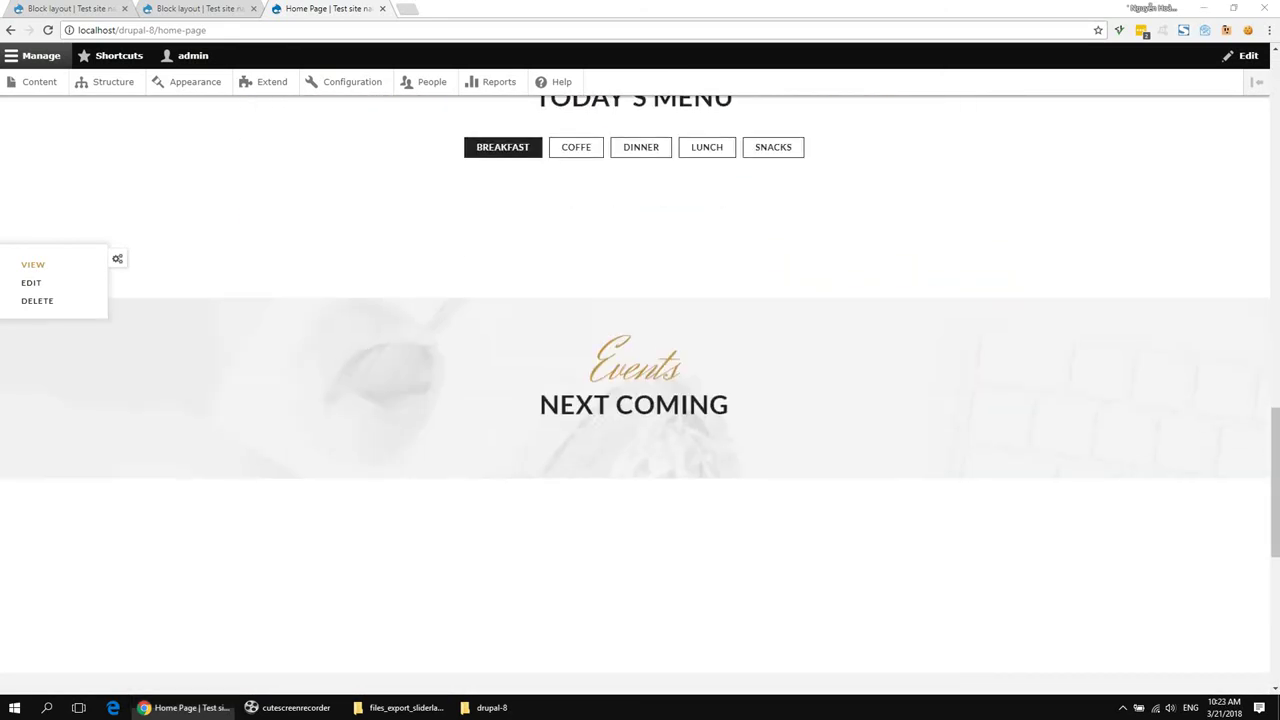
pyautogui.scroll(-6, 1114, 560)
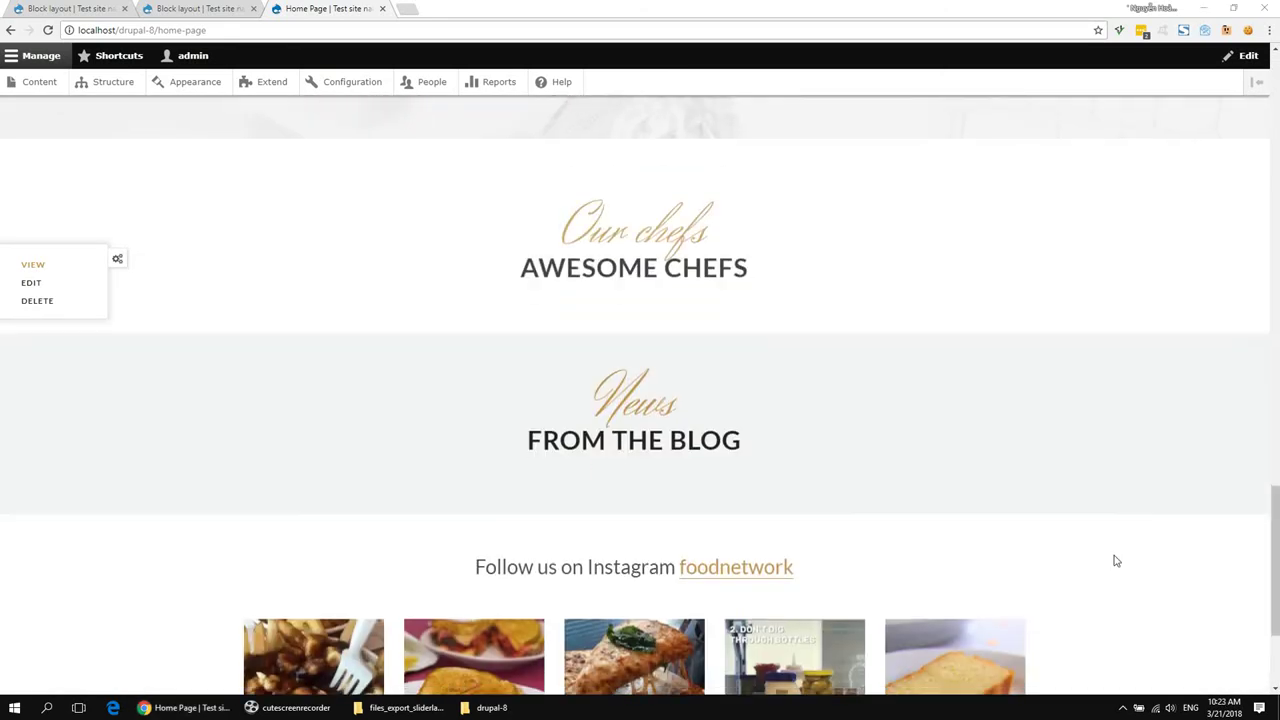
pyautogui.scroll(10, 1109, 560)
pyautogui.scroll(8, 1080, 535)
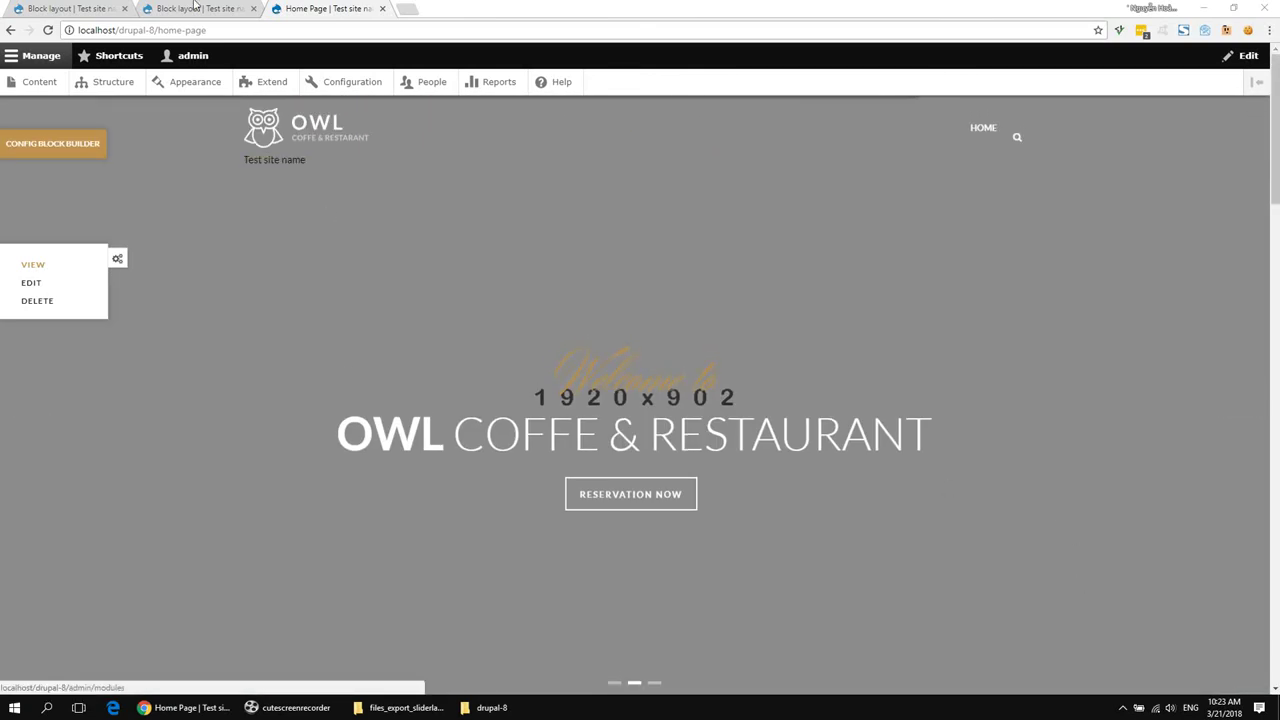
# - Configure the Site branding block in the block layout to hide the site name and site slogan, and save it
pyautogui.click(195, 12)
pyautogui.scroll(15, 200, 365)
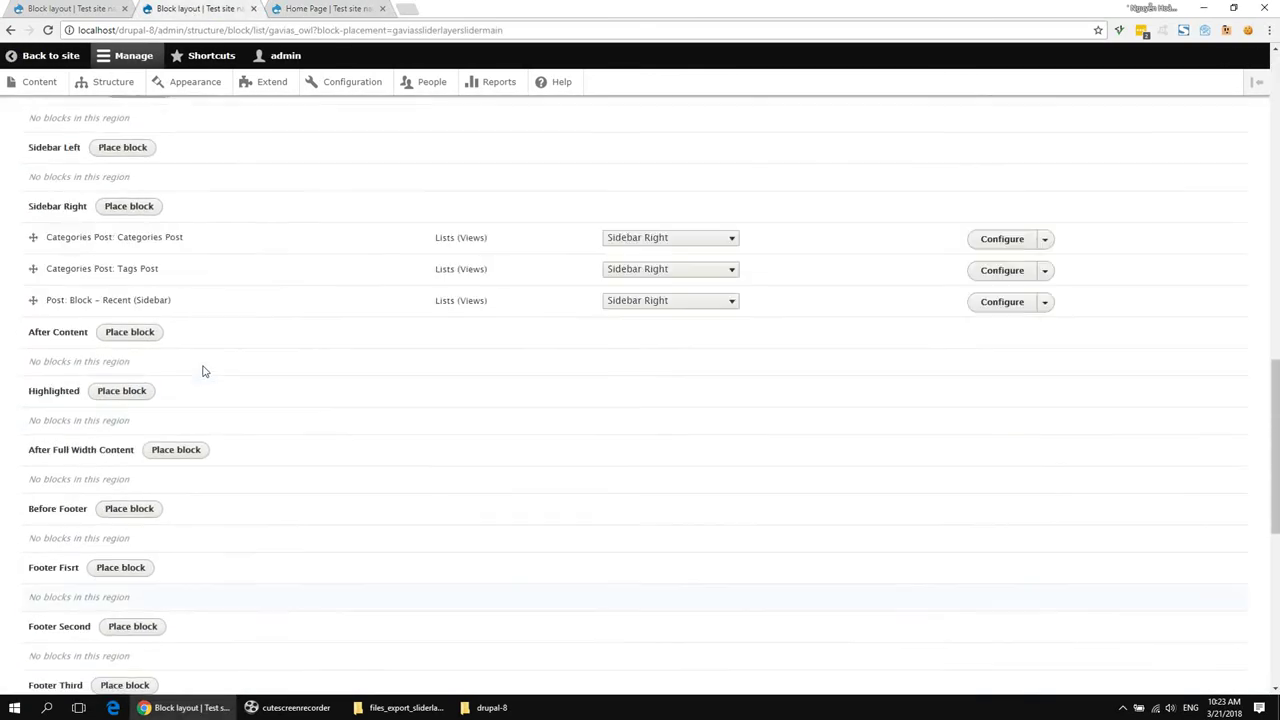
pyautogui.scroll(-2, 543, 376)
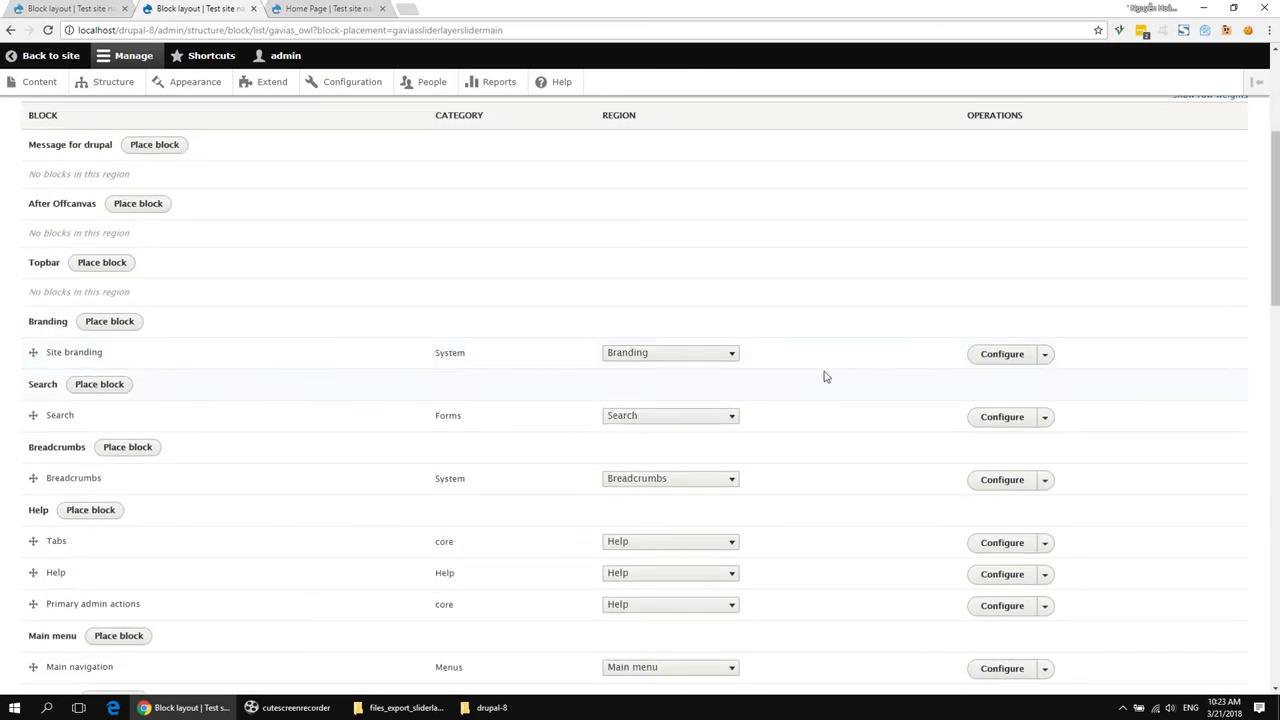
pyautogui.click(995, 364)
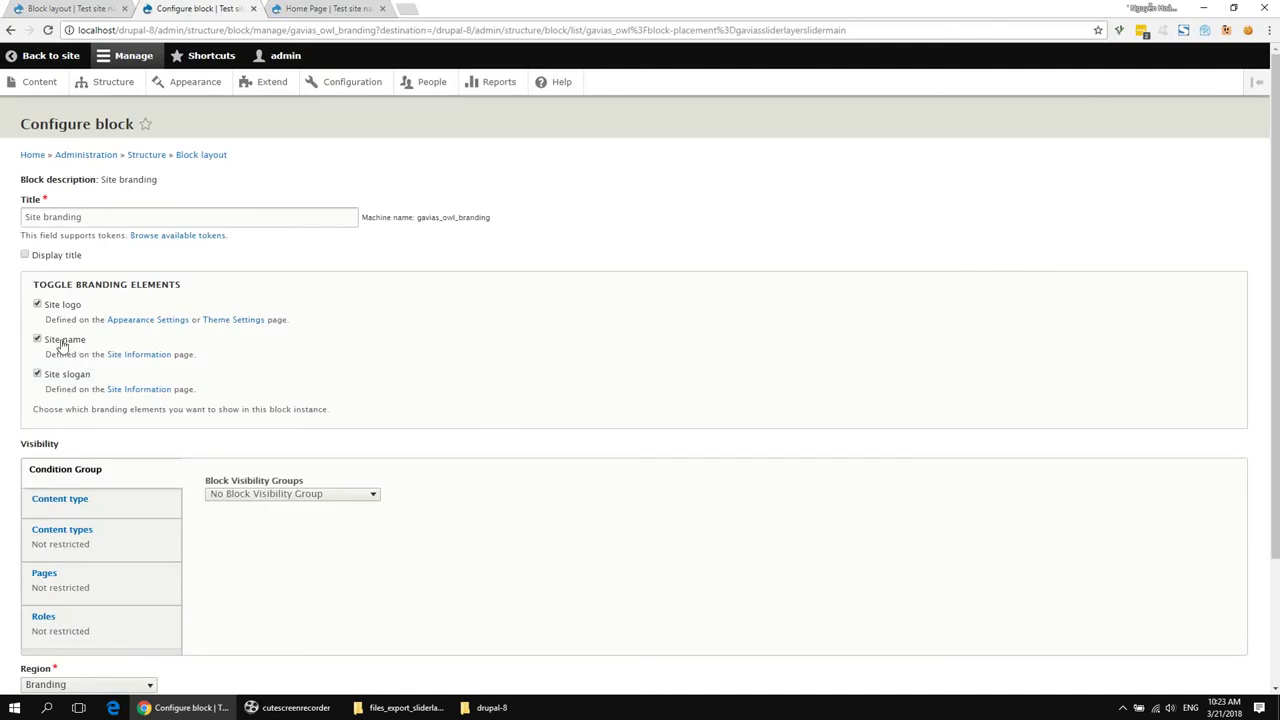
pyautogui.click(61, 376)
pyautogui.scroll(-2, 110, 626)
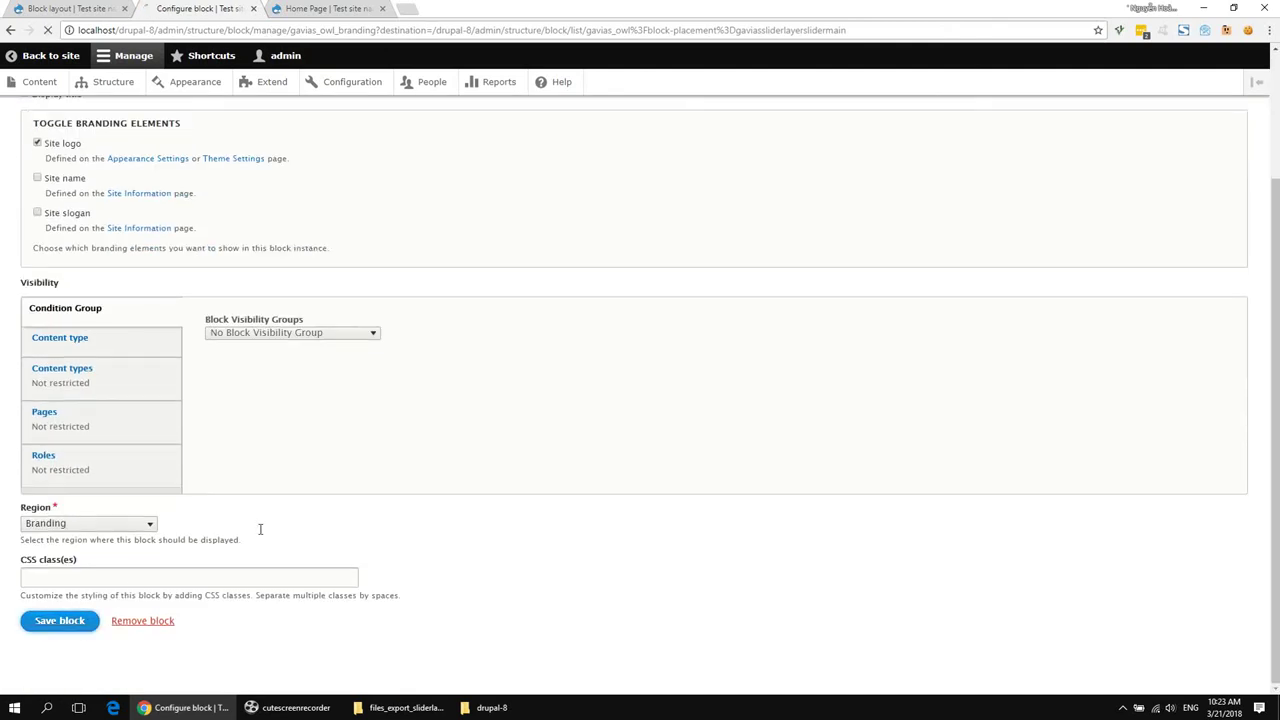
pyautogui.scroll(1, 343, 522)
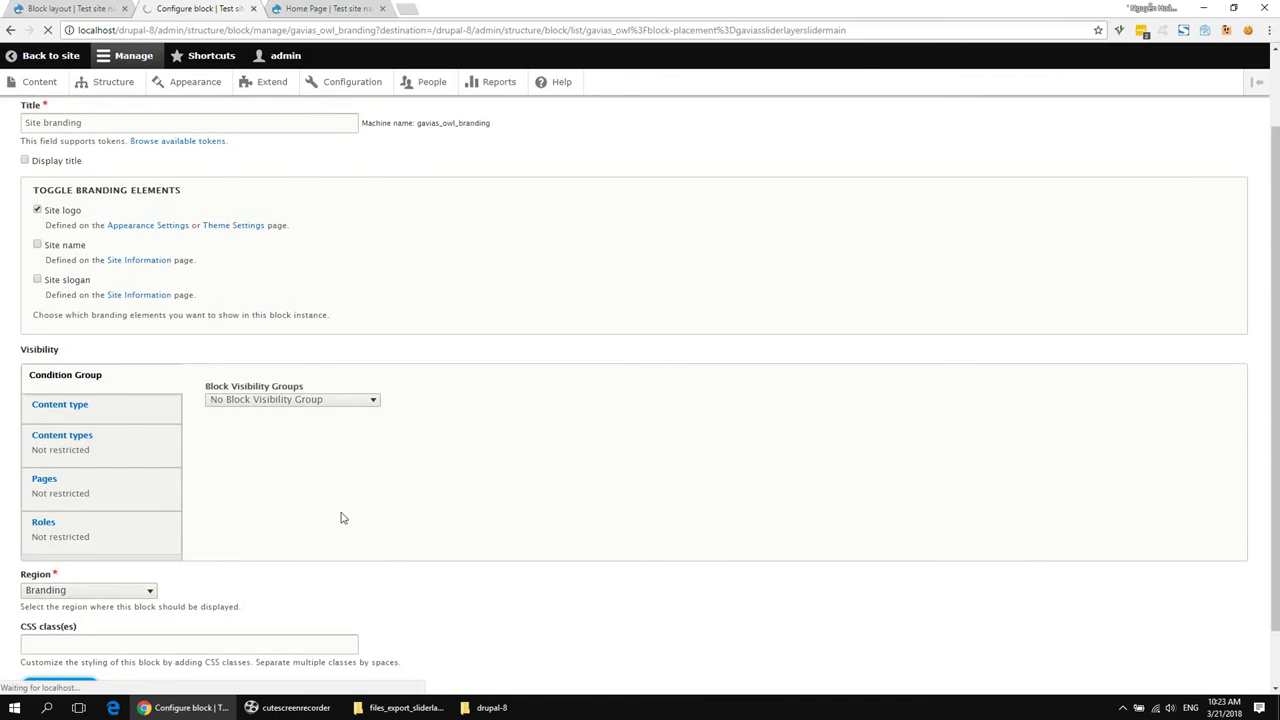
# - Reload the home page to check the branding, and open the site's front page at localhost/drupal-8/
pyautogui.click(326, 10)
pyautogui.press('F5')
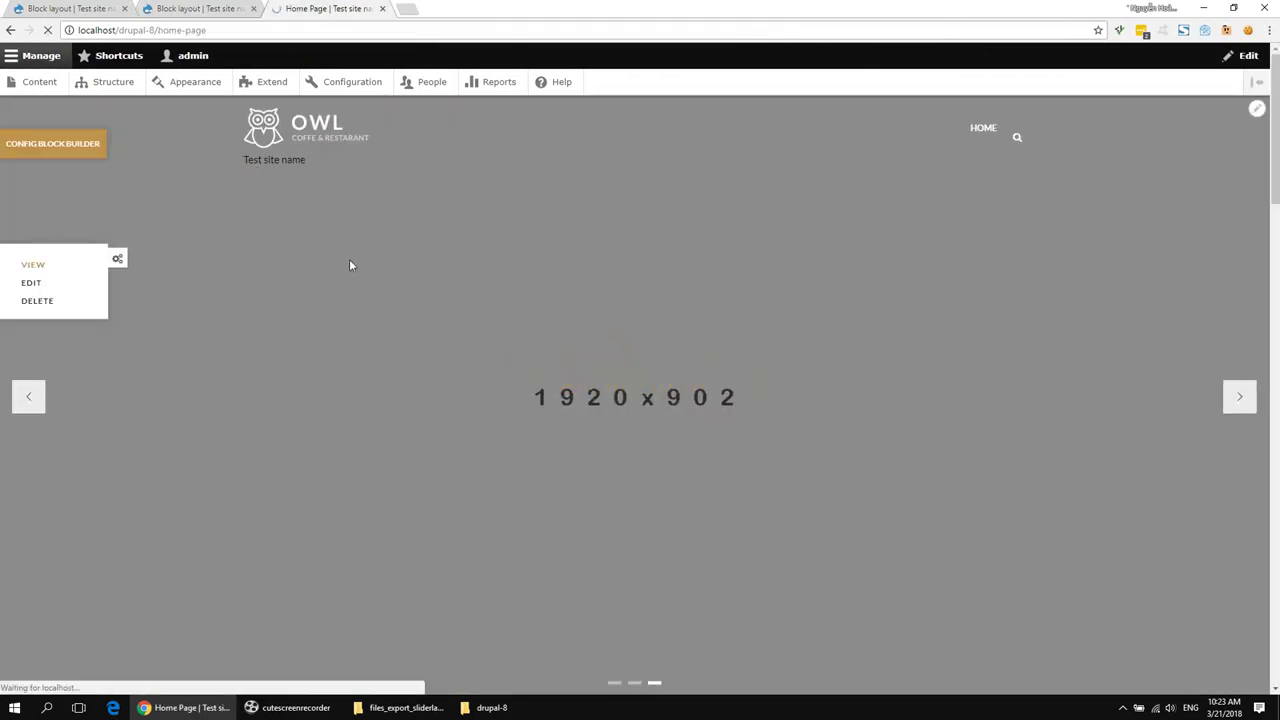
pyautogui.click(348, 287)
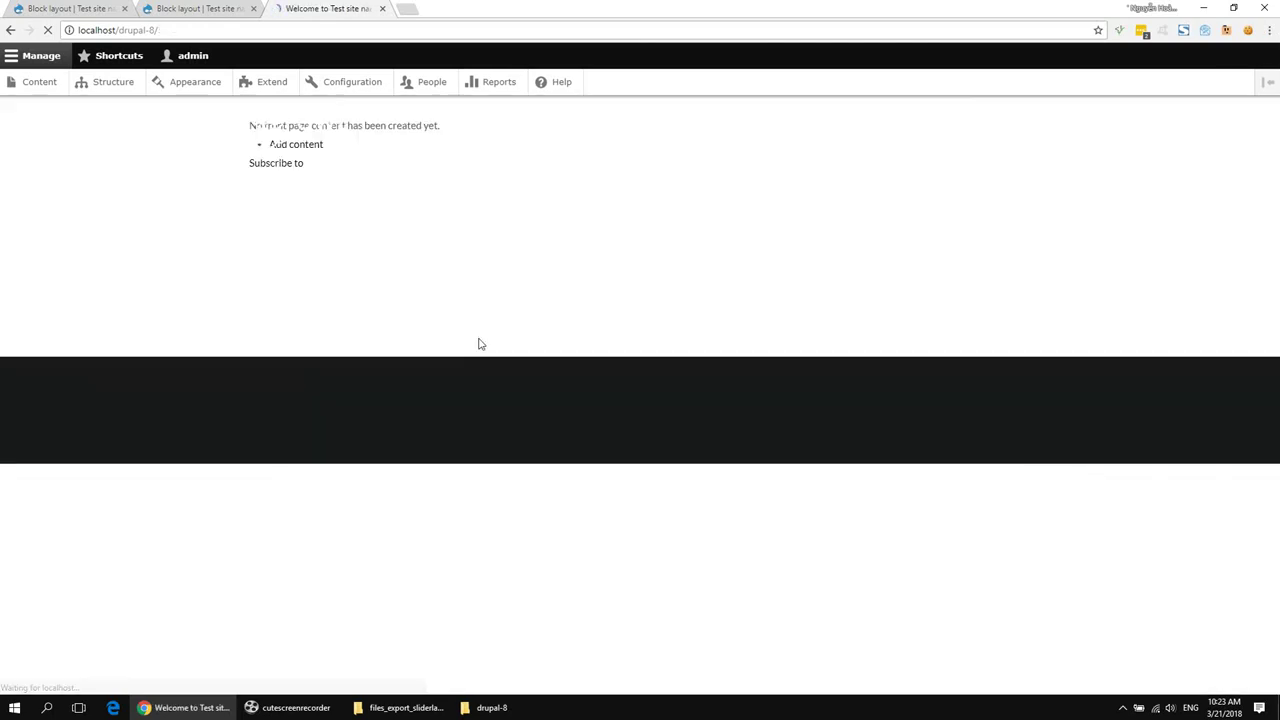
pyautogui.moveTo(122, 32); pyautogui.dragTo(191, 29)
pyautogui.click(192, 29)
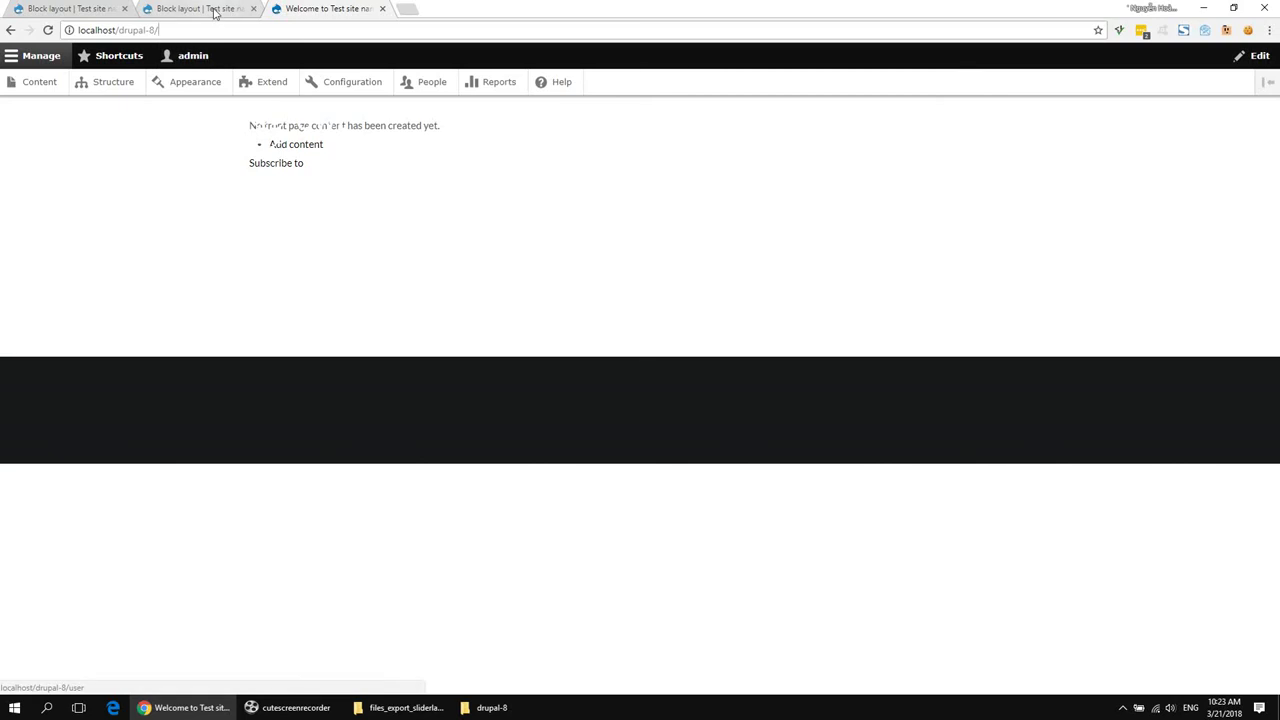
# - In the Basic site settings, set the default front page to /node/1 and save the configuration
pyautogui.click(214, 11)
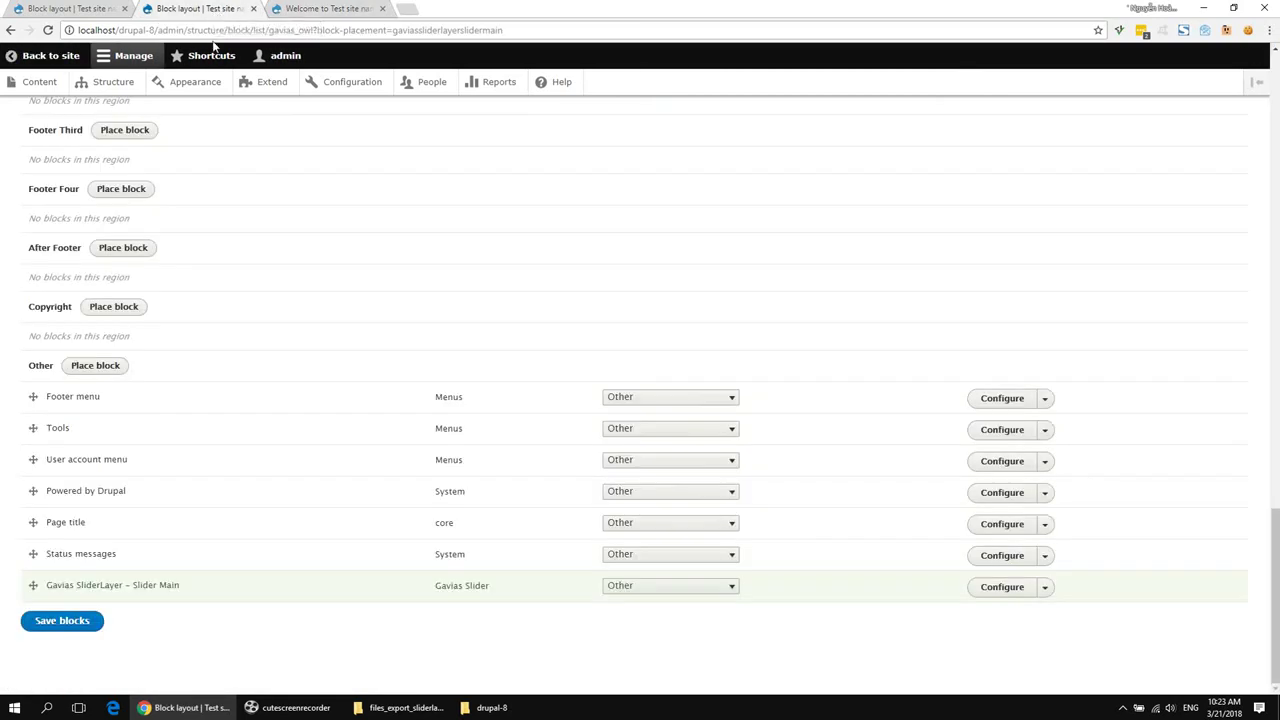
pyautogui.click(352, 86)
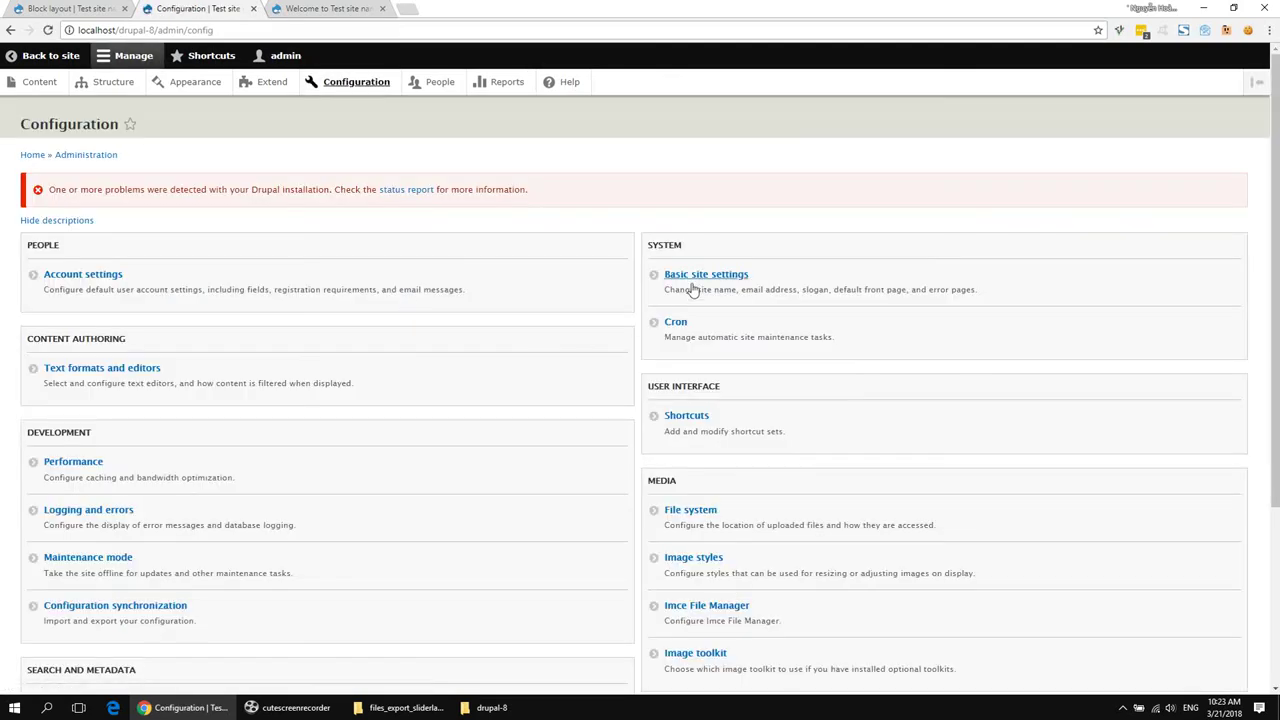
pyautogui.click(700, 277)
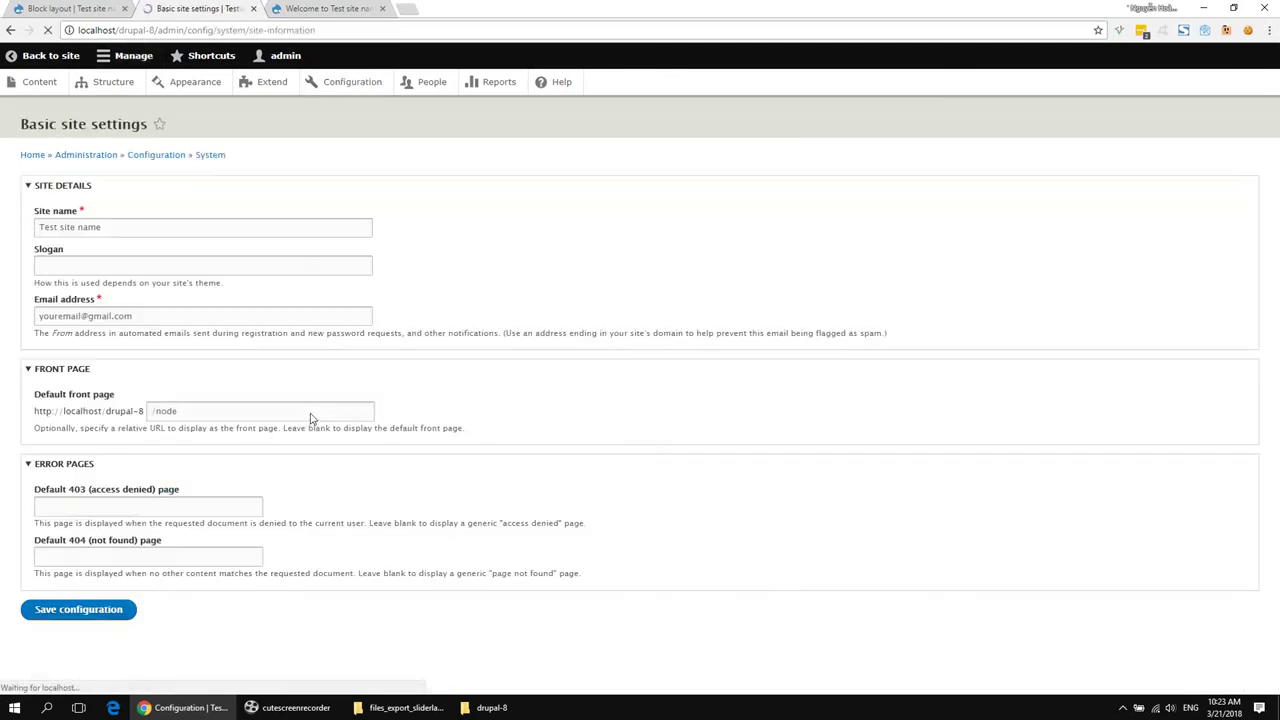
pyautogui.click(231, 414)
pyautogui.write('/')
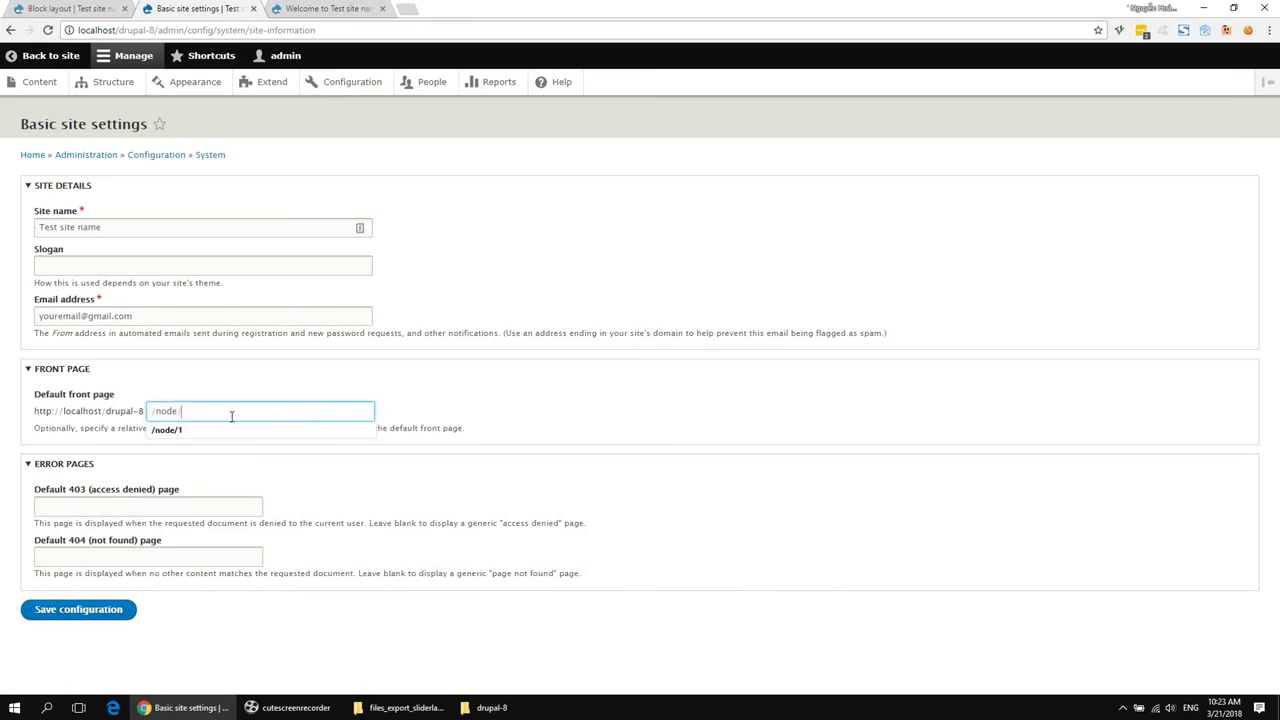
pyautogui.write('1')
pyautogui.click(86, 609)
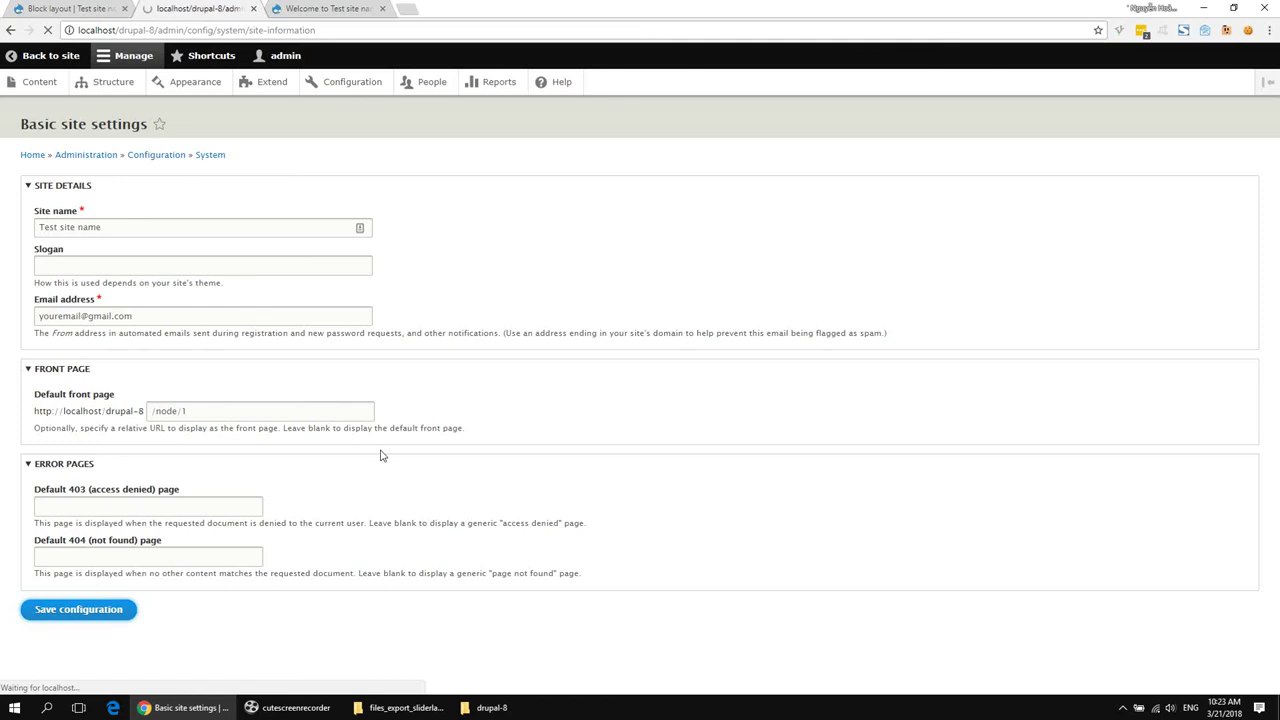
# - Check the site's front page at localhost/drupal-8/, including its header and slider
pyautogui.click(327, 9)
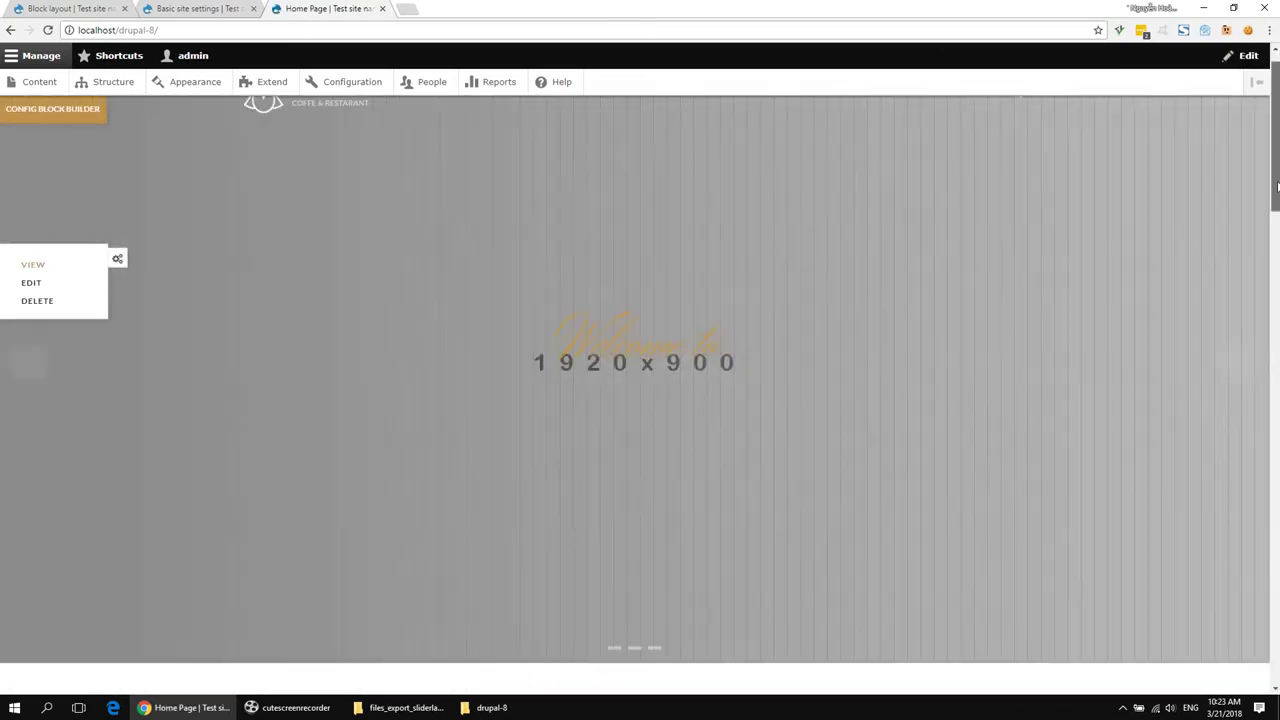
pyautogui.moveTo(1277, 186); pyautogui.dragTo(1221, 160)
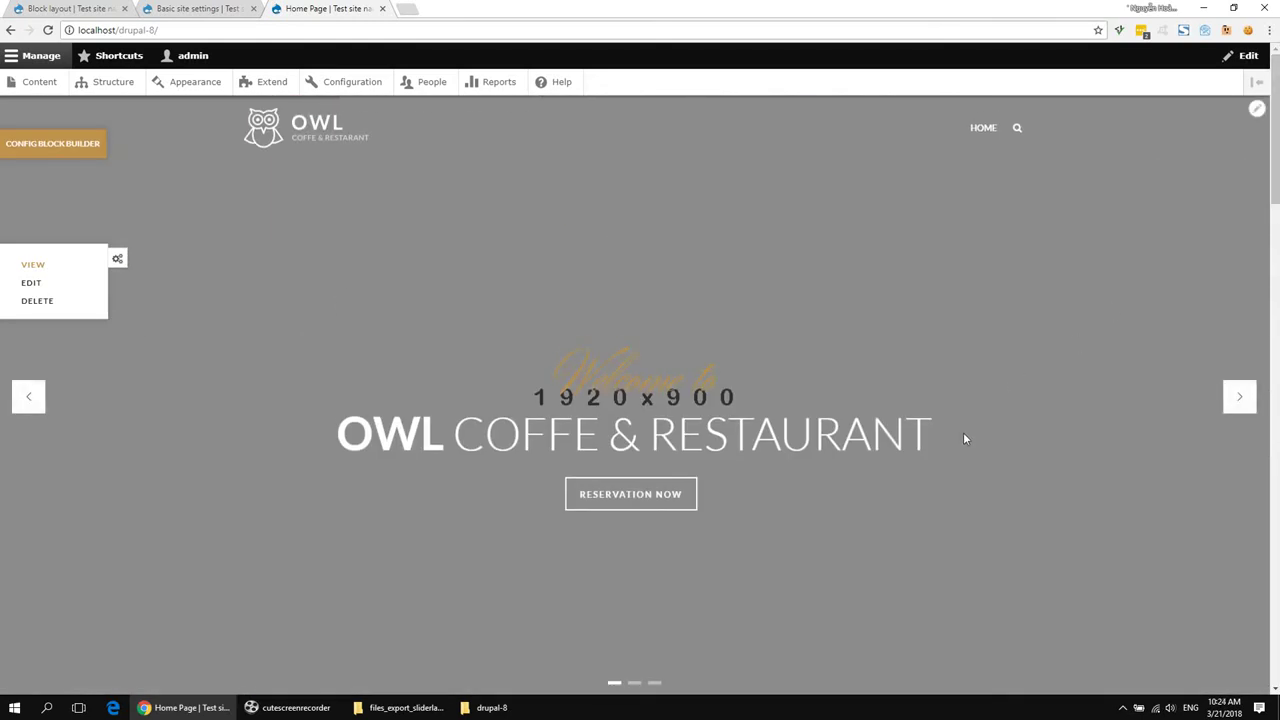
pyautogui.click(276, 707)
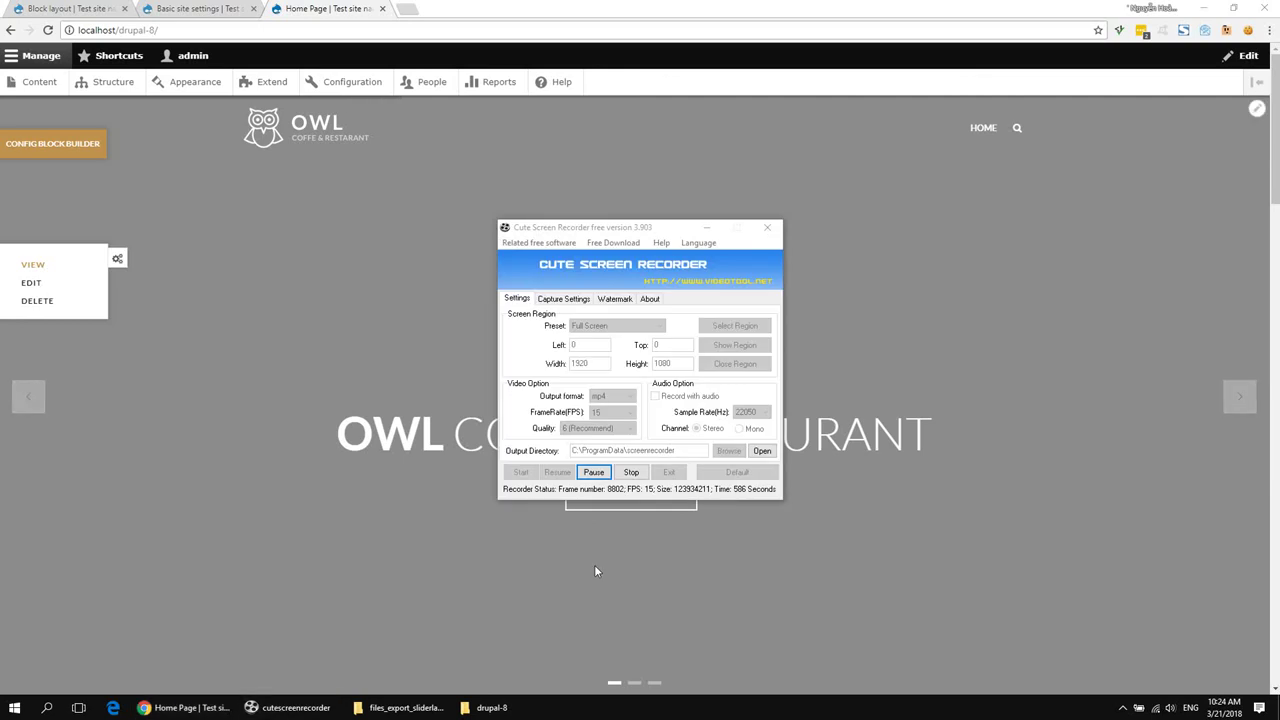